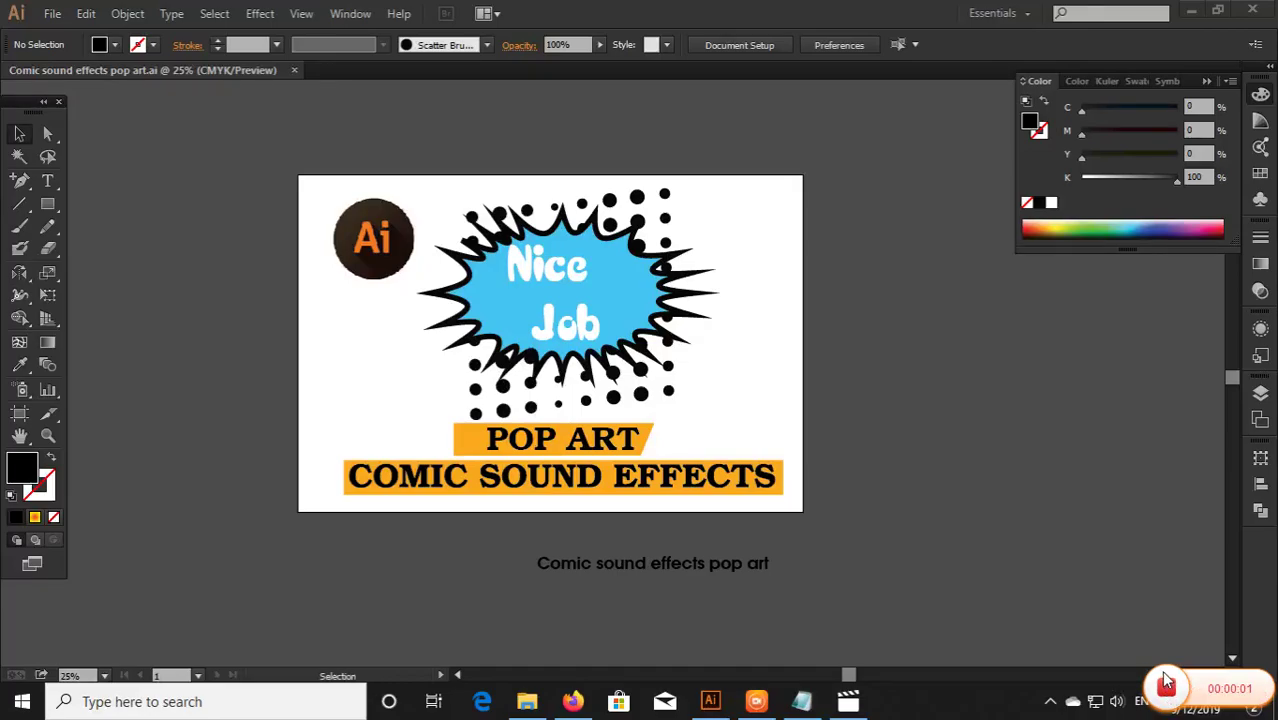
Step: Zoom in and pan to view the Nice Job burst sample, then collapse the Color panel
key(z)
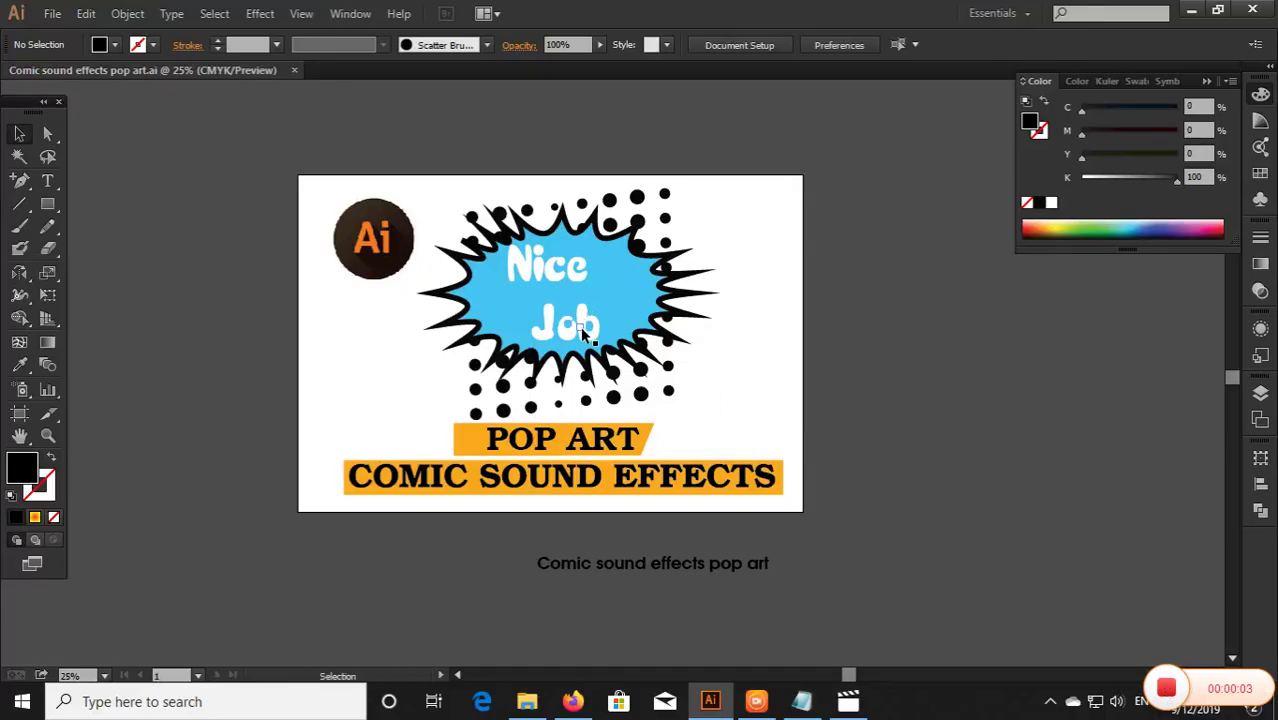
key(z)
click(582, 330)
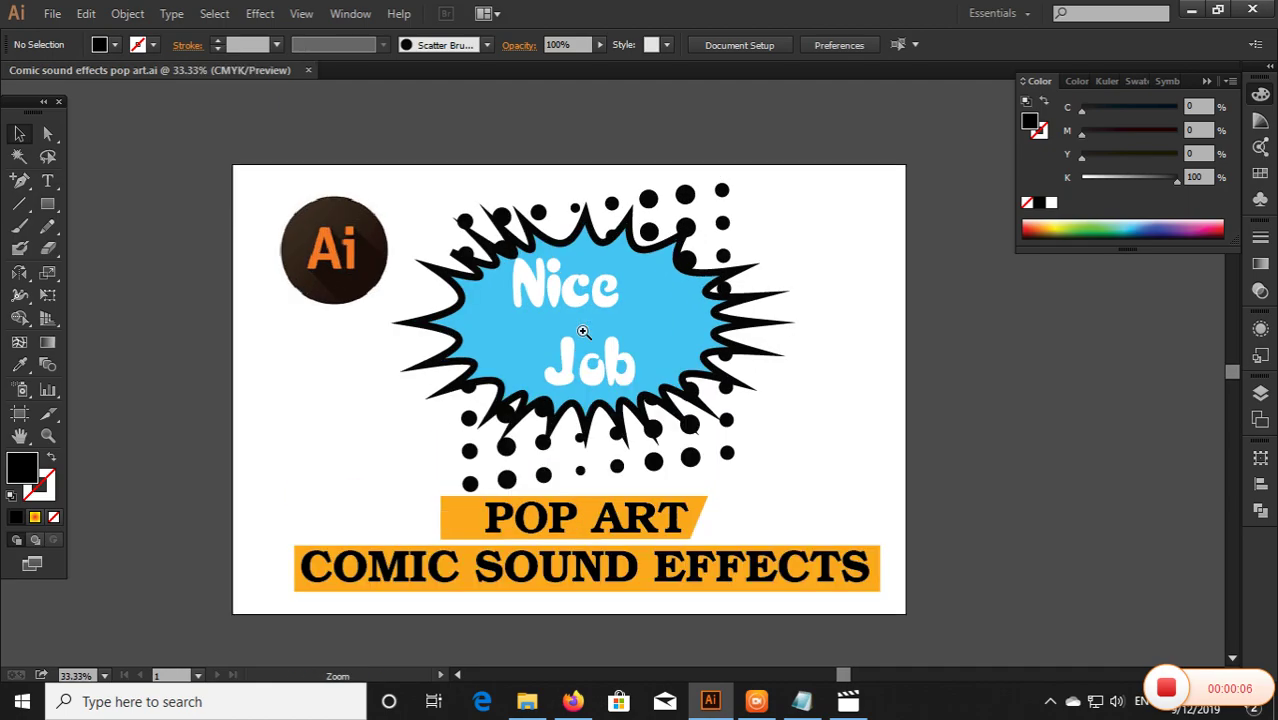
click(584, 333)
drag(600, 355, 583, 264)
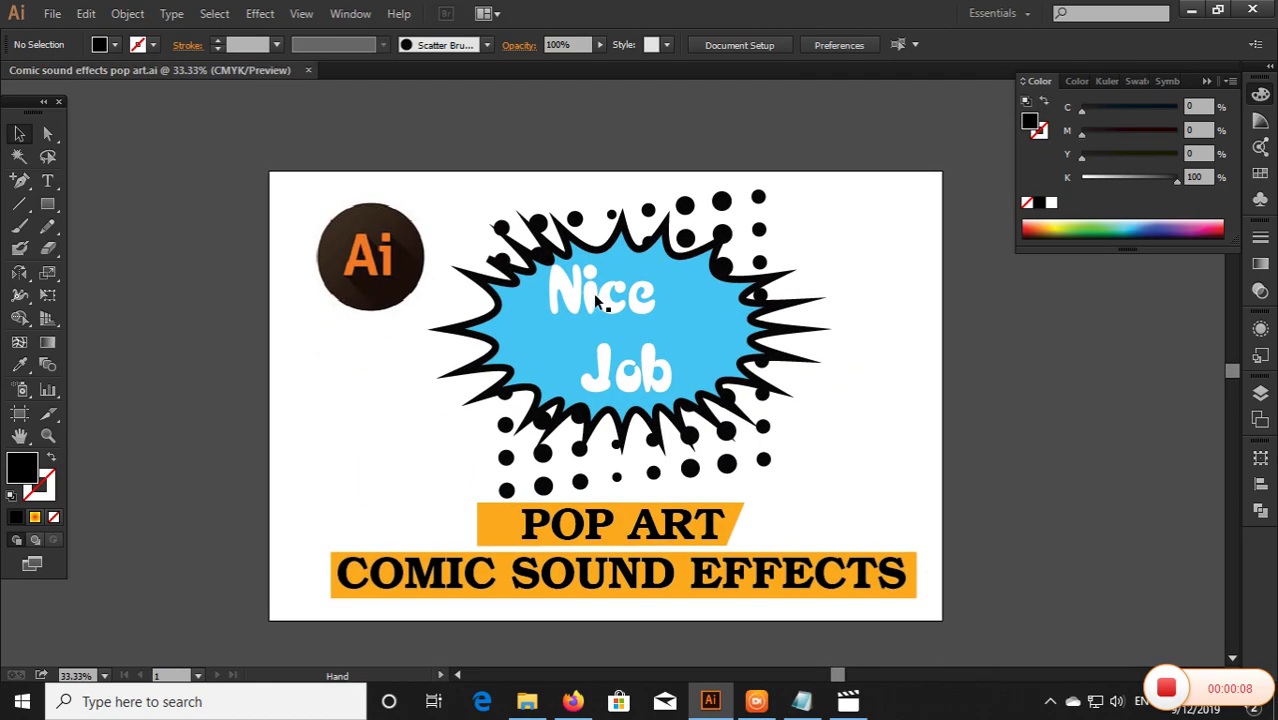
click(1206, 82)
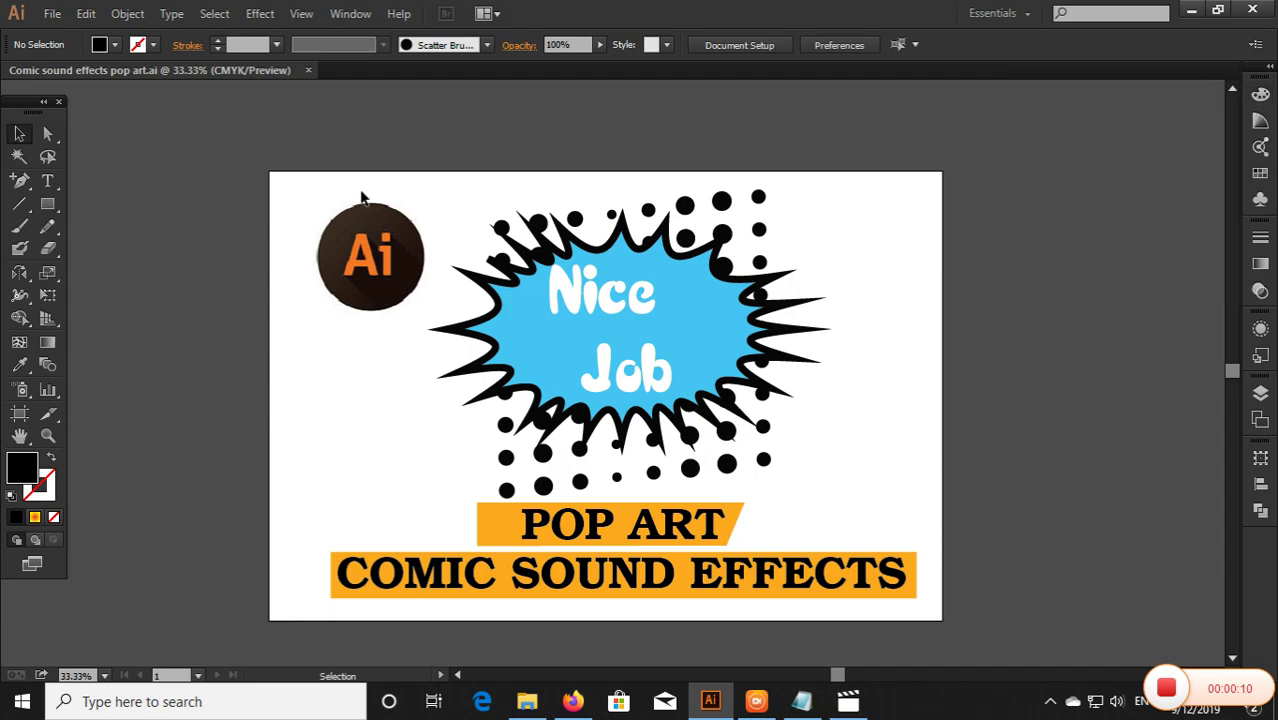
Step: Create a new blank 30 × 20 inch document, Untitled-3
click(52, 13)
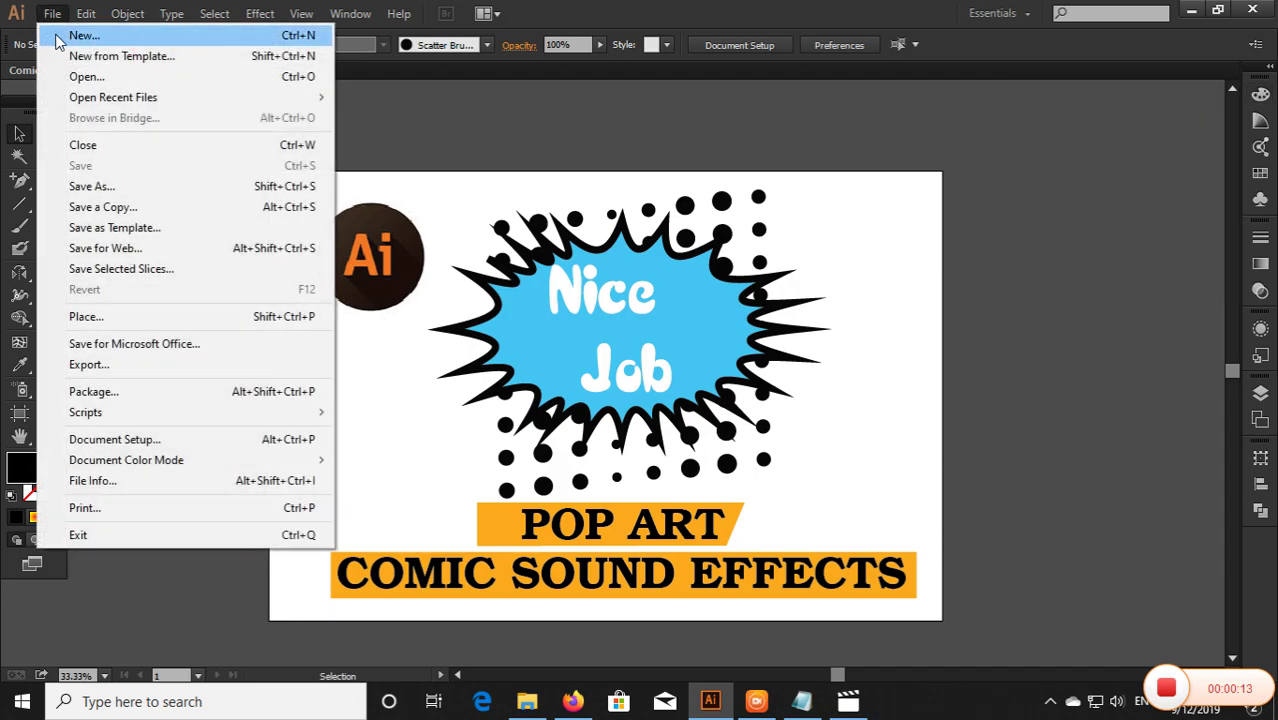
click(62, 38)
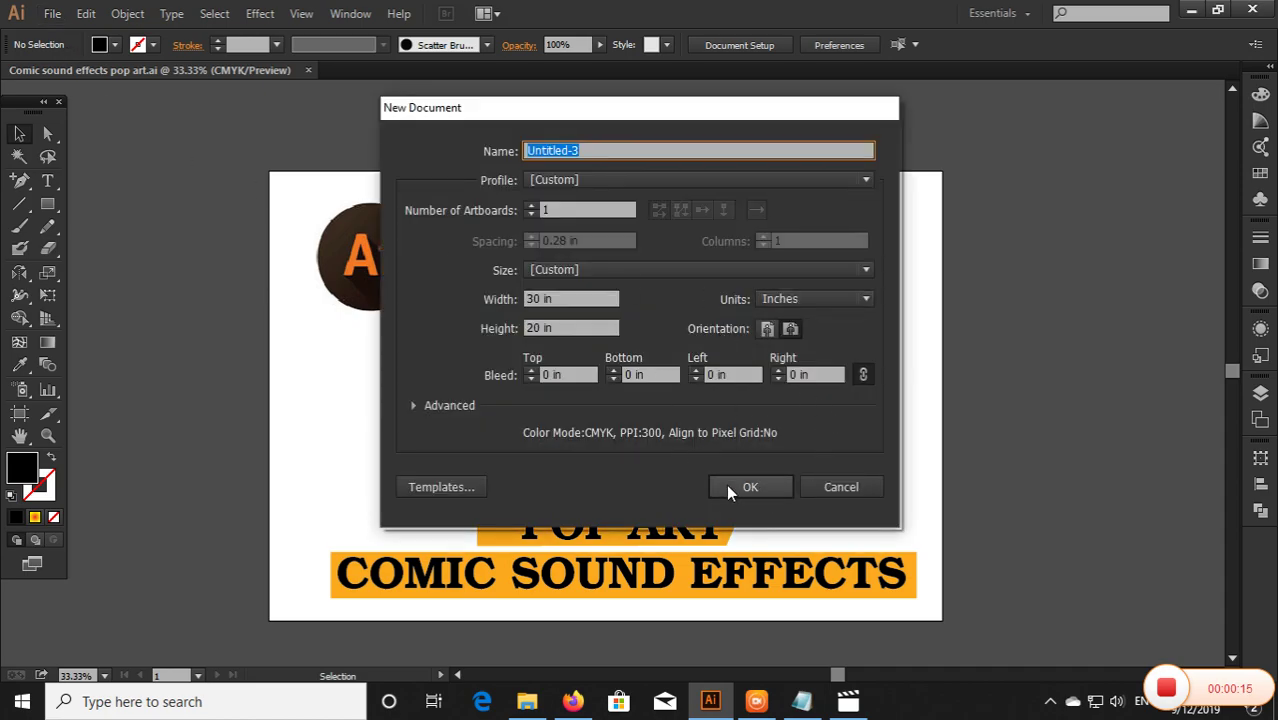
click(726, 485)
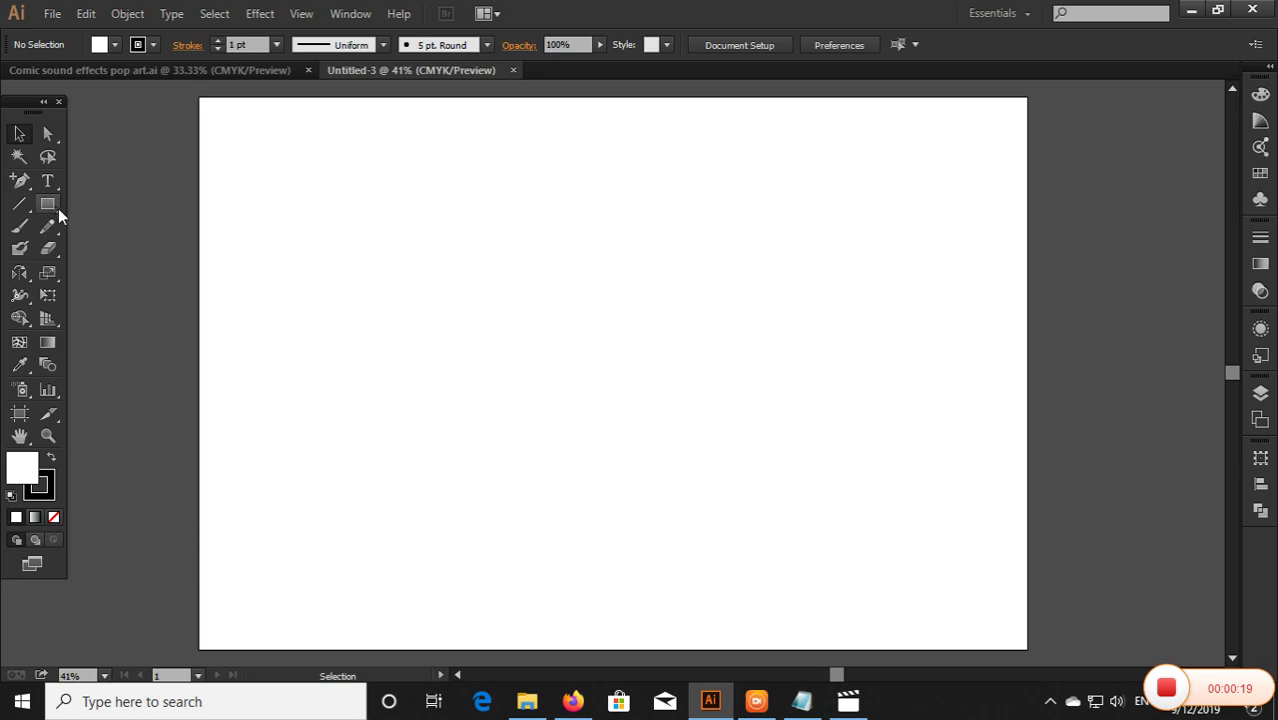
drag(53, 206, 112, 256)
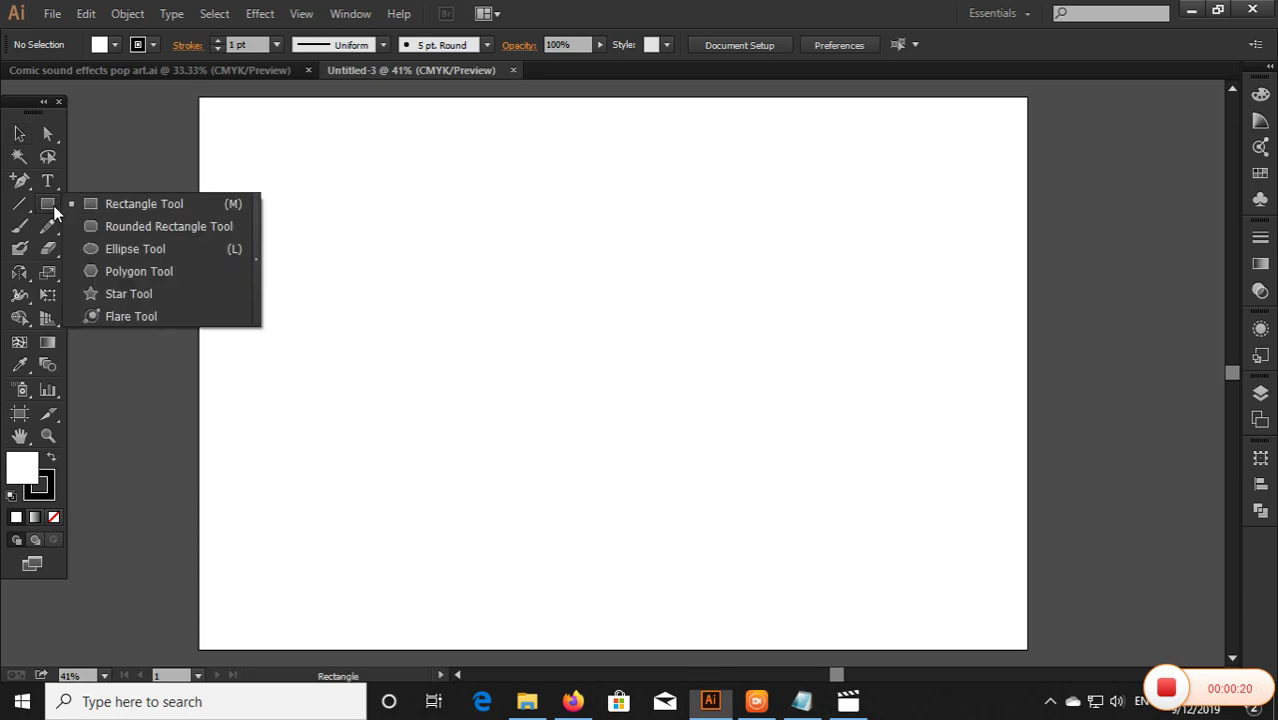
Step: Draw a large horizontal ellipse across the centre of the Untitled-3 artboard
click(112, 252)
drag(364, 220, 828, 471)
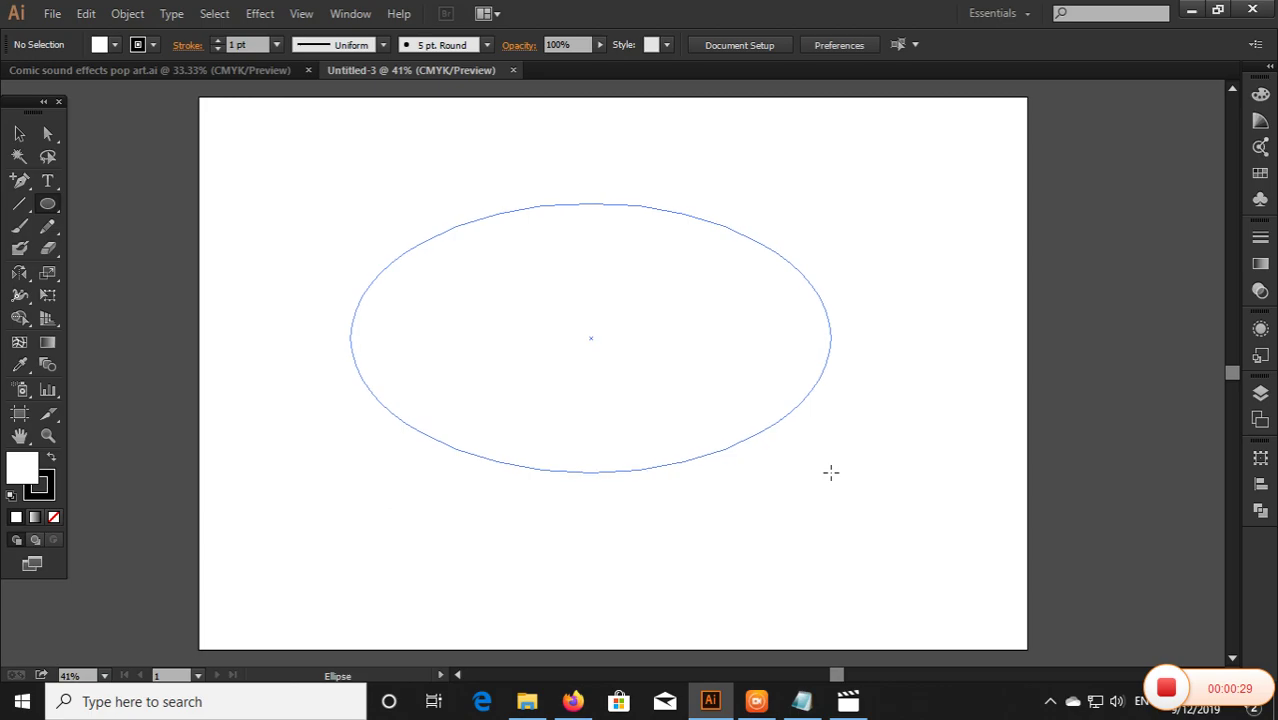
drag(828, 471, 834, 423)
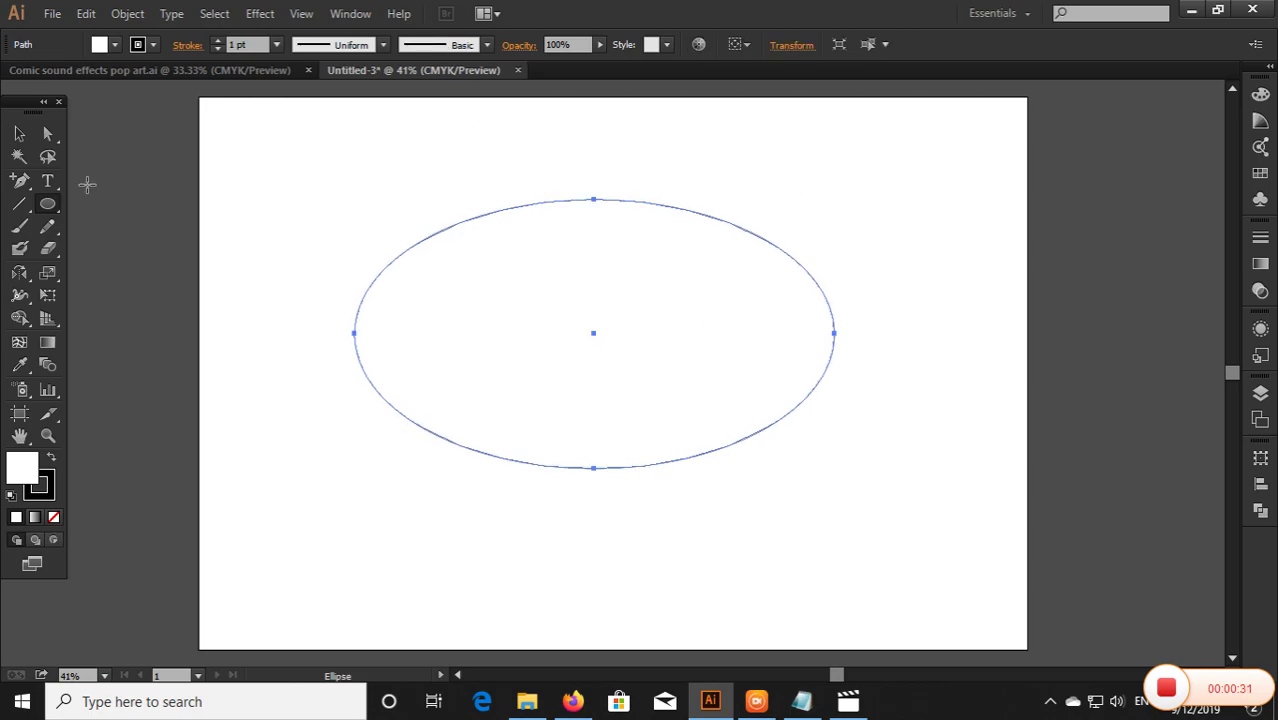
click(19, 133)
Step: Give the ellipse a light blue 15C2EA fill using the Color Picker
double_click(22, 478)
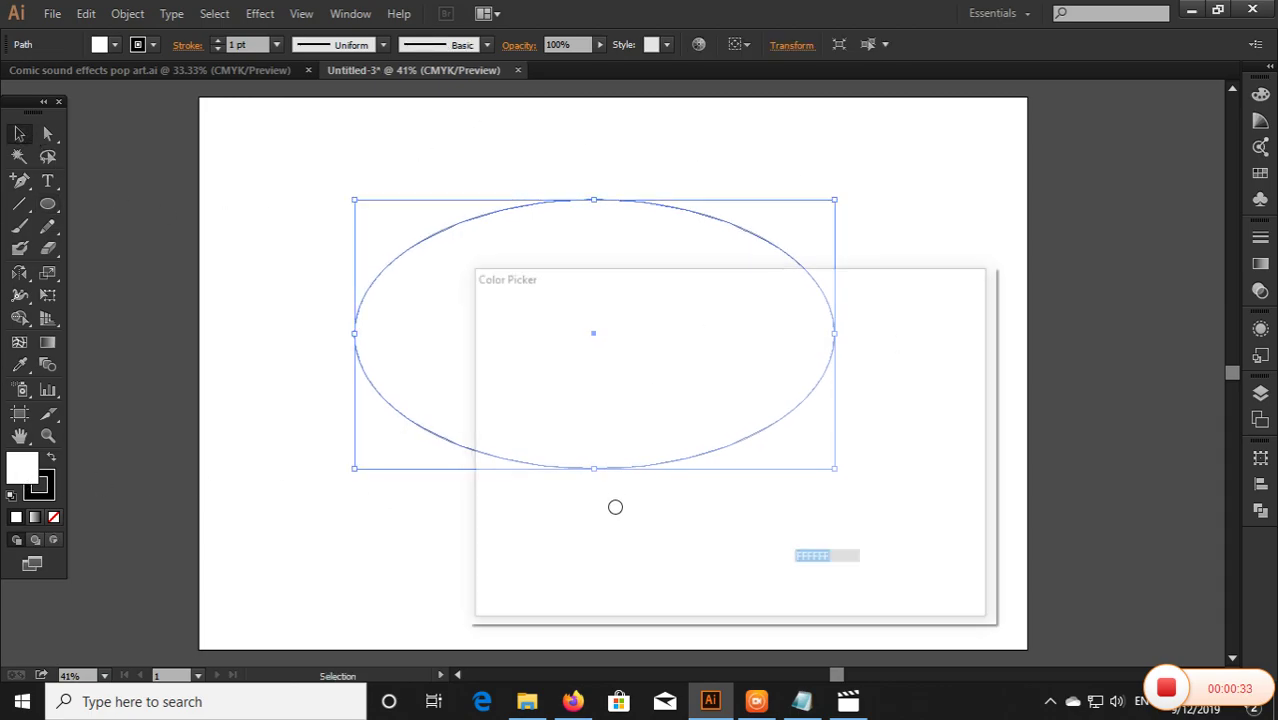
drag(740, 281, 684, 127)
click(631, 243)
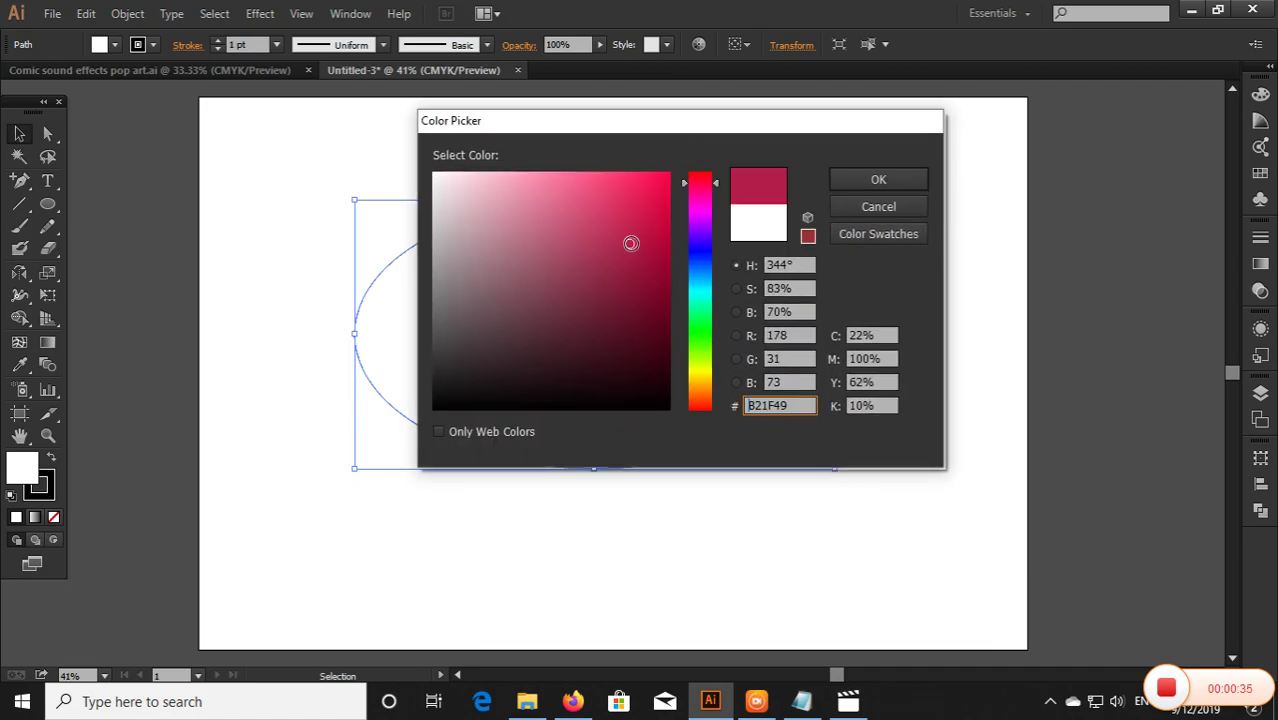
click(698, 291)
click(623, 211)
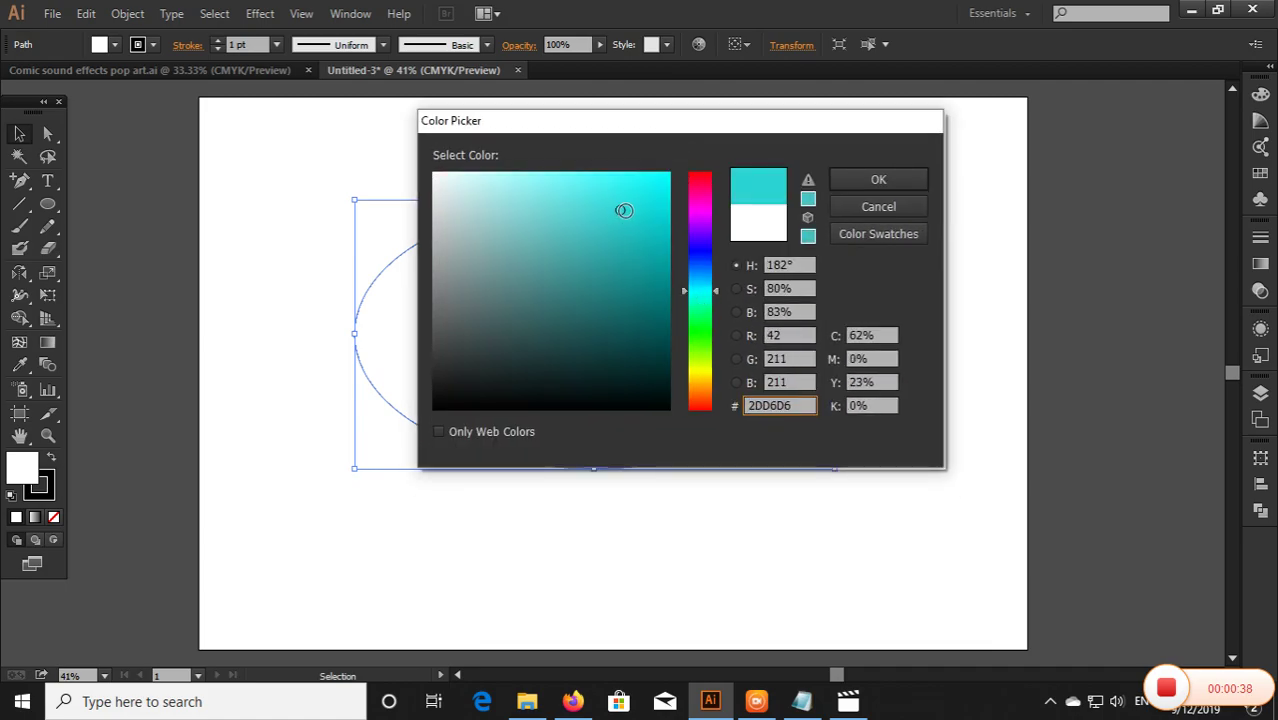
click(705, 284)
mouse_move(623, 231)
mouse_down()
mouse_move(639, 179)
mouse_move(648, 188)
mouse_up()
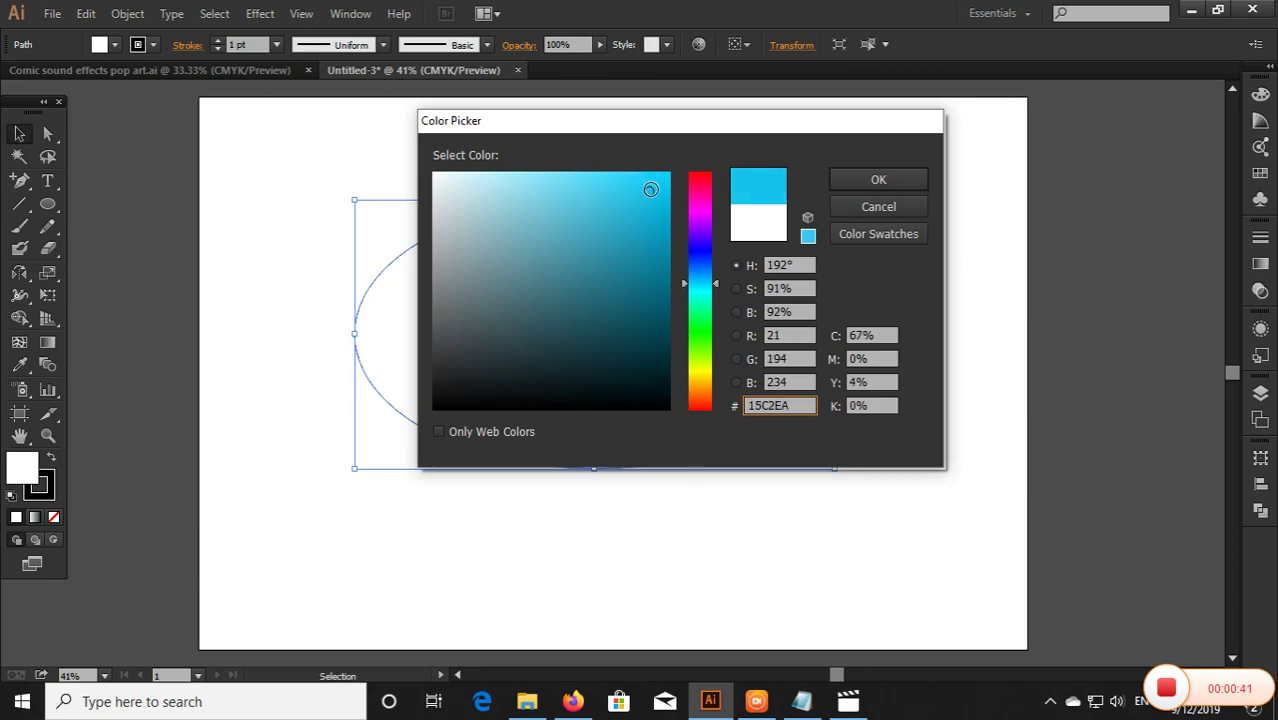
click(896, 179)
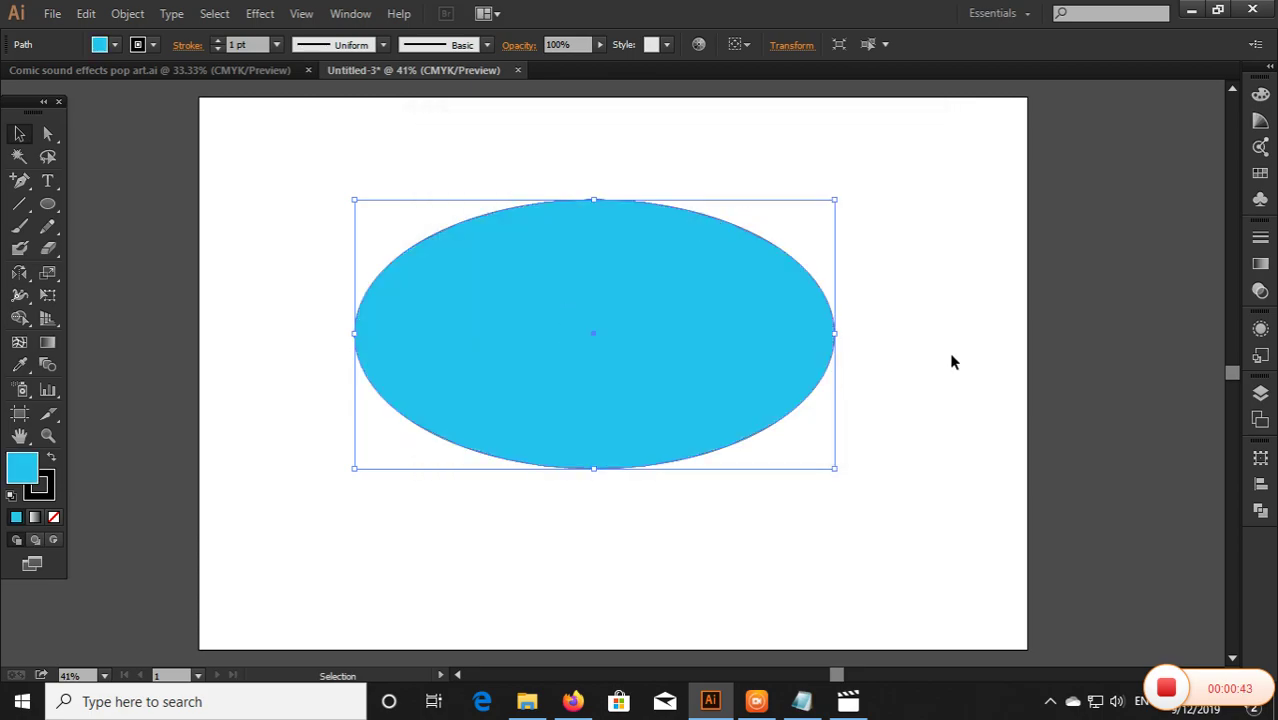
drag(945, 246, 662, 346)
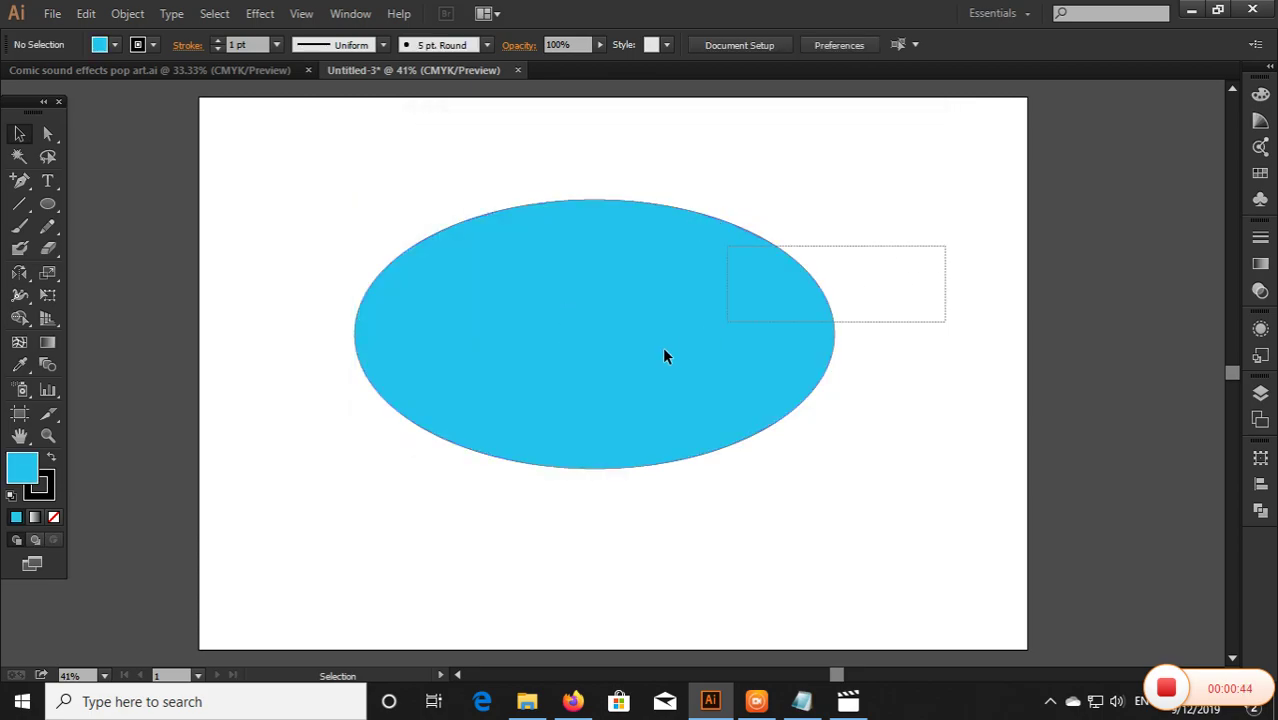
Step: Set the ellipse's black stroke weight to 40 pt and collapse the Color panel
click(38, 488)
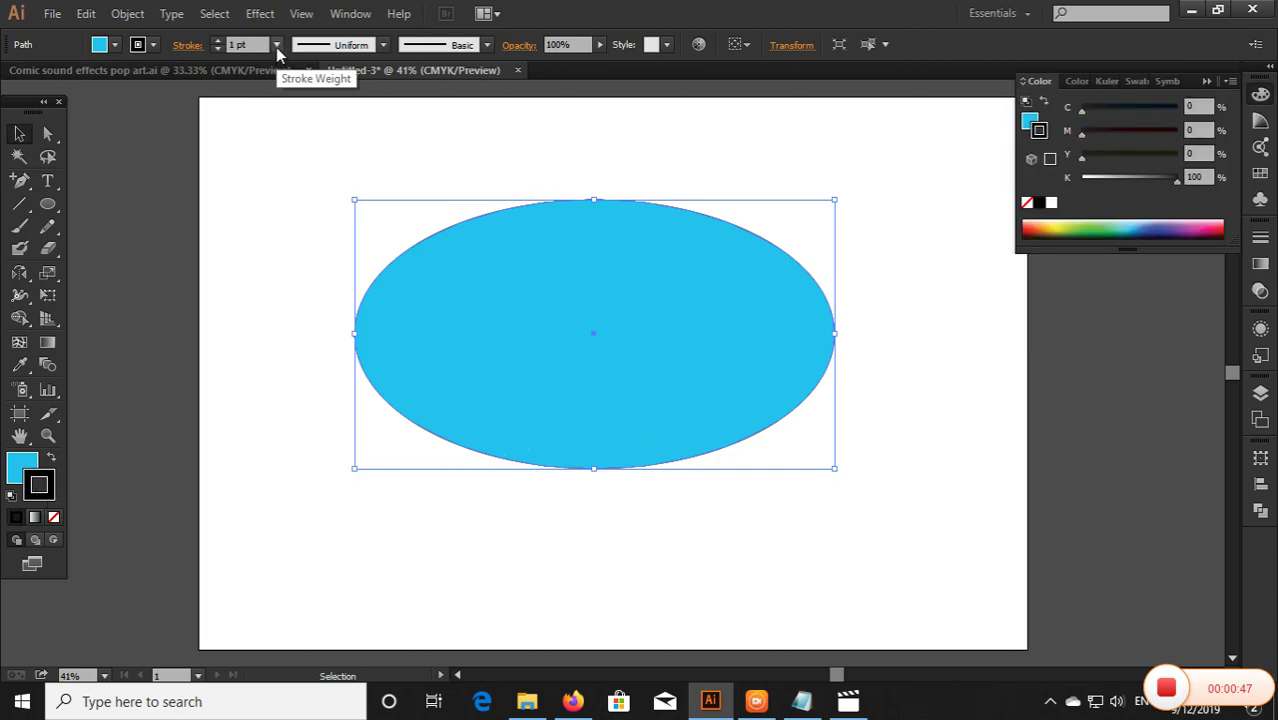
click(276, 44)
click(302, 419)
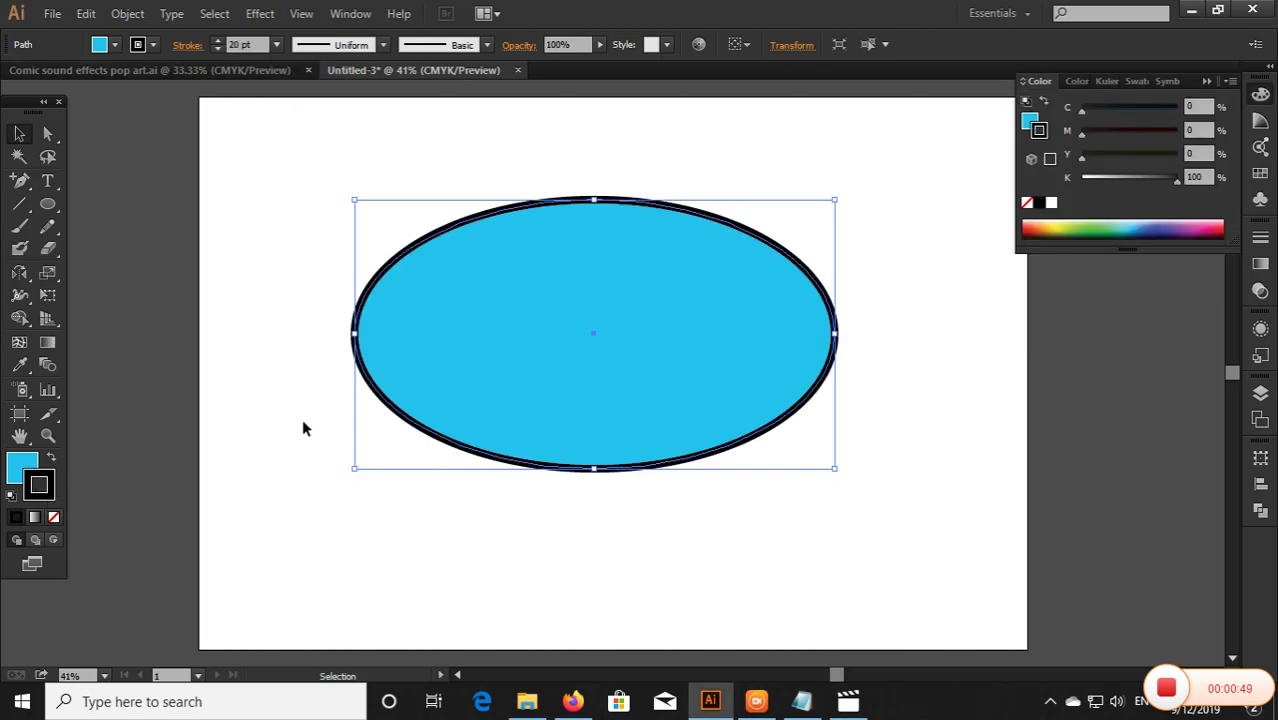
click(276, 44)
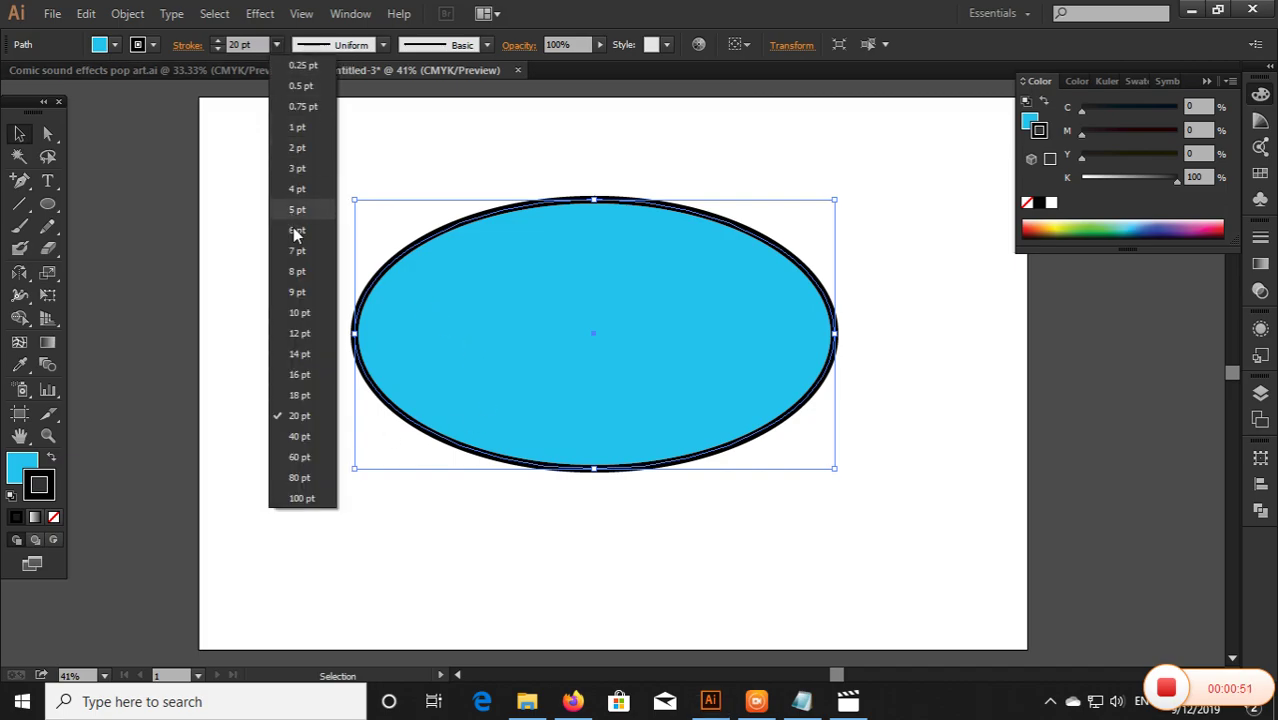
click(299, 436)
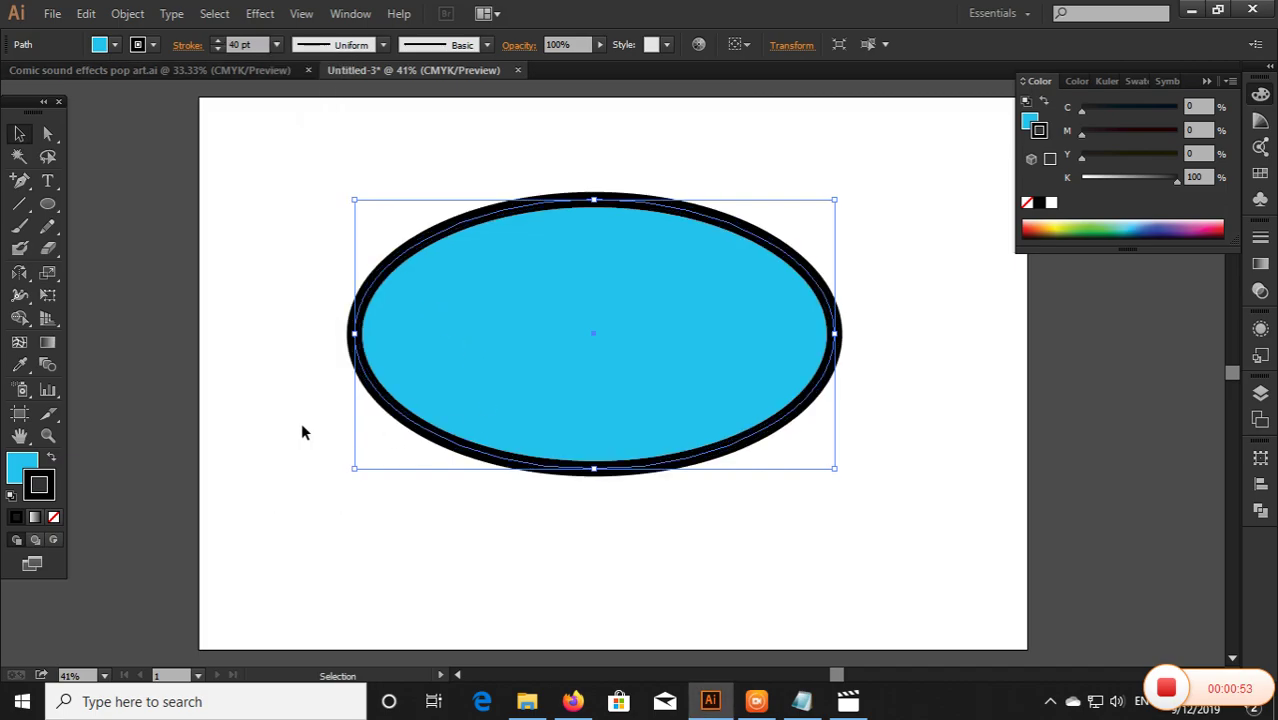
click(302, 425)
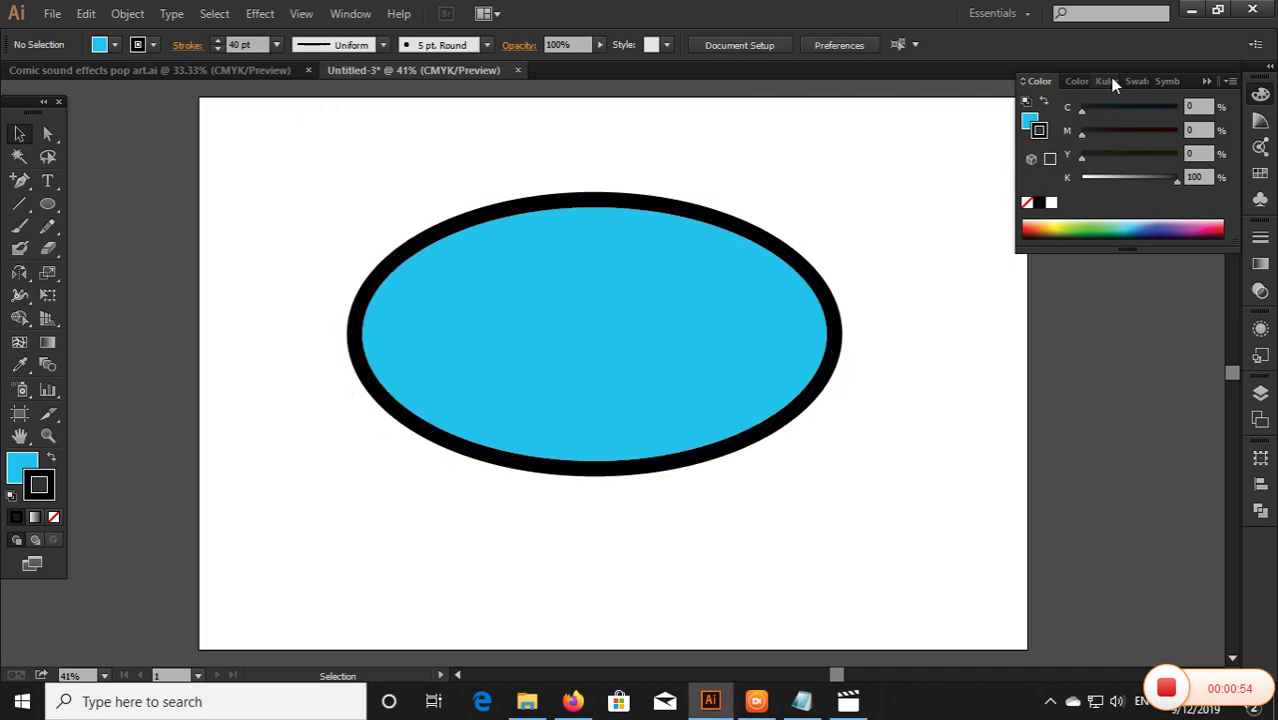
click(1204, 82)
drag(919, 194, 495, 394)
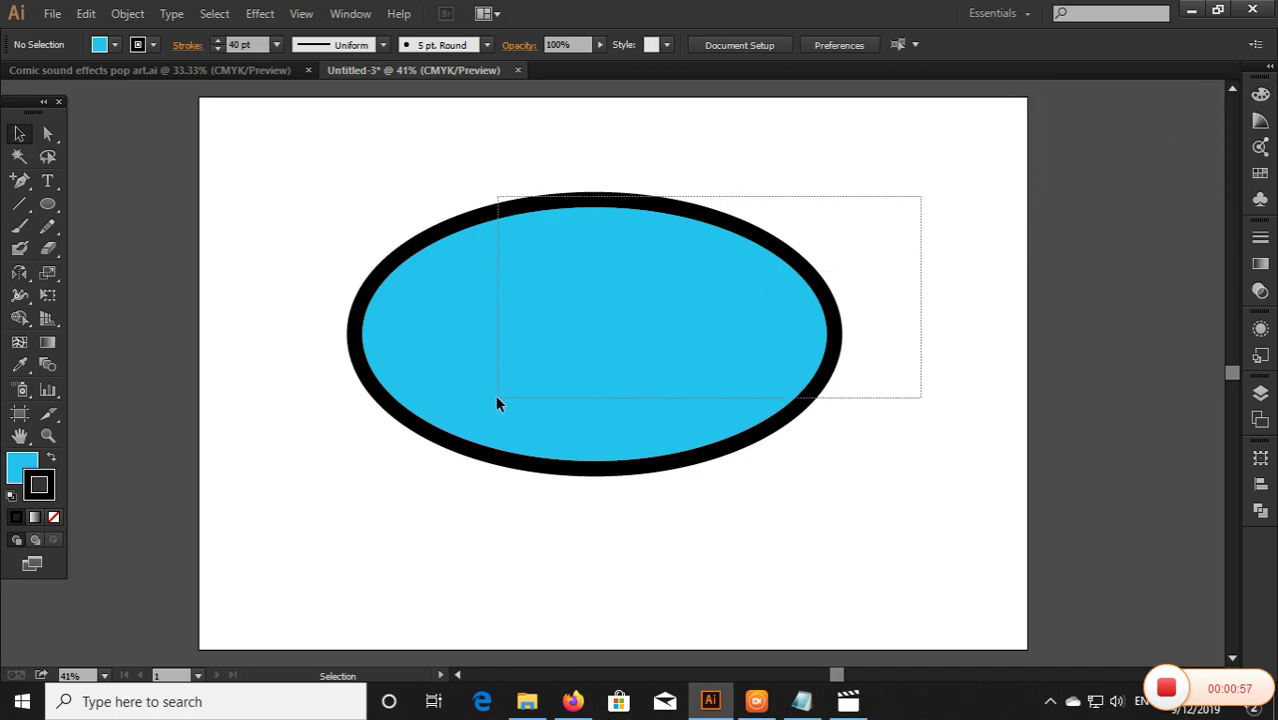
drag(19, 180, 115, 203)
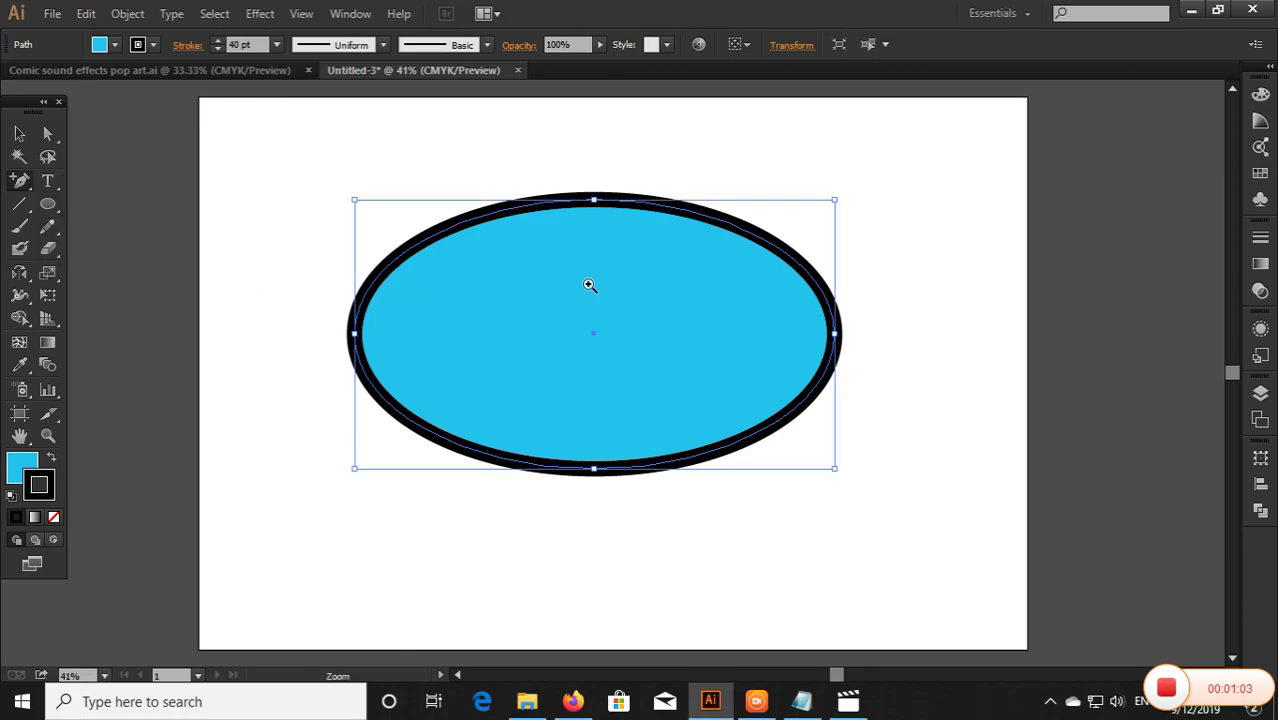
Step: Add anchor points on the upper-left, upper-right, lower-right and lower-left of the ellipse outline
ctrl+click(590, 284)
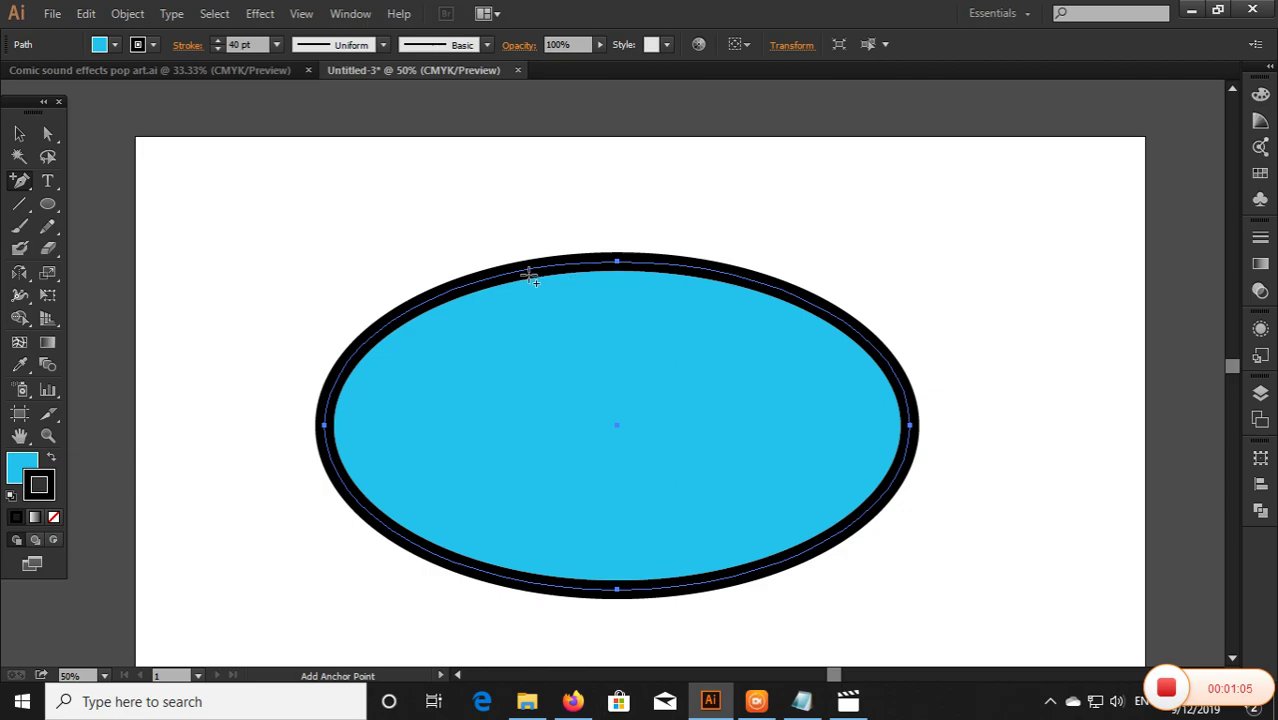
ctrl+click(562, 302)
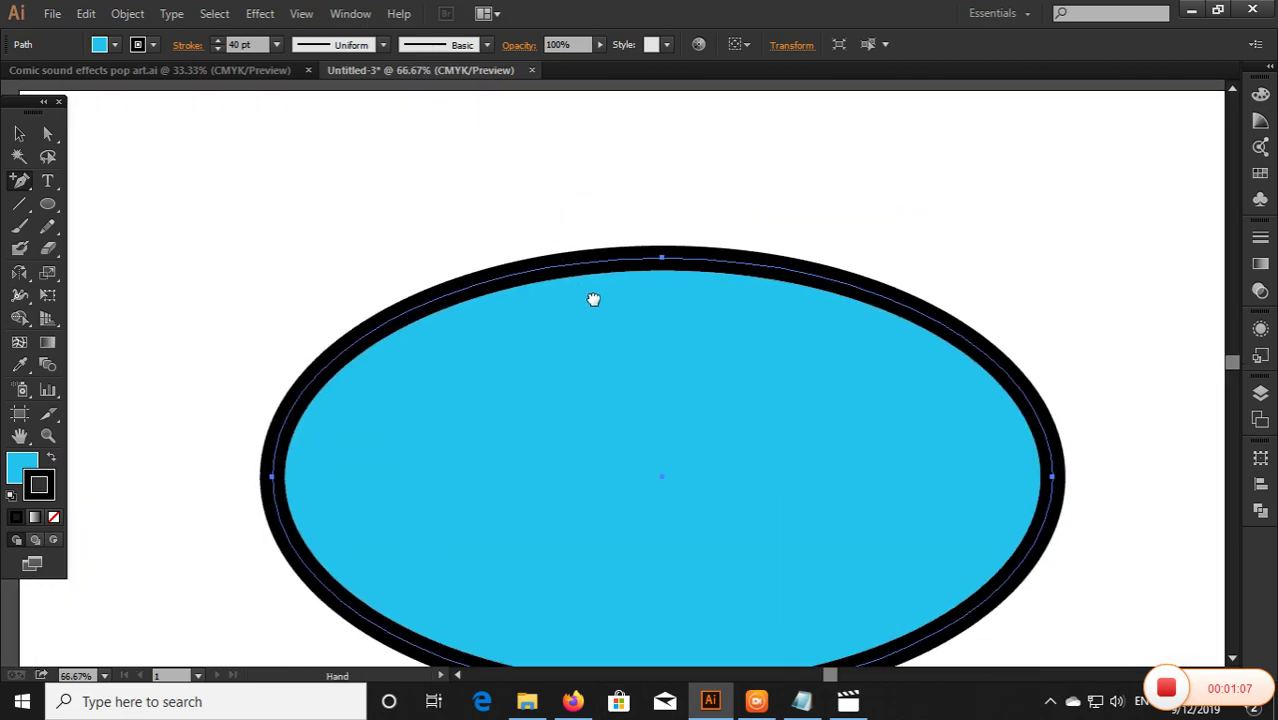
drag(593, 299, 551, 271)
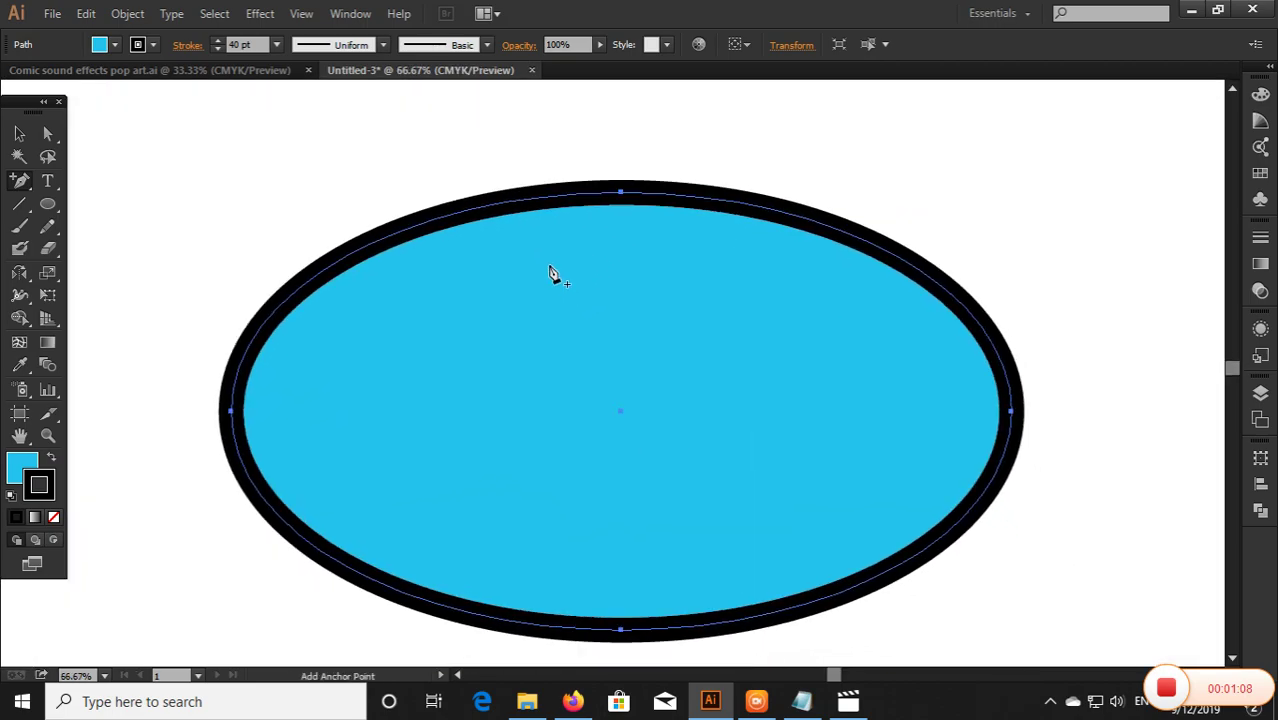
click(397, 244)
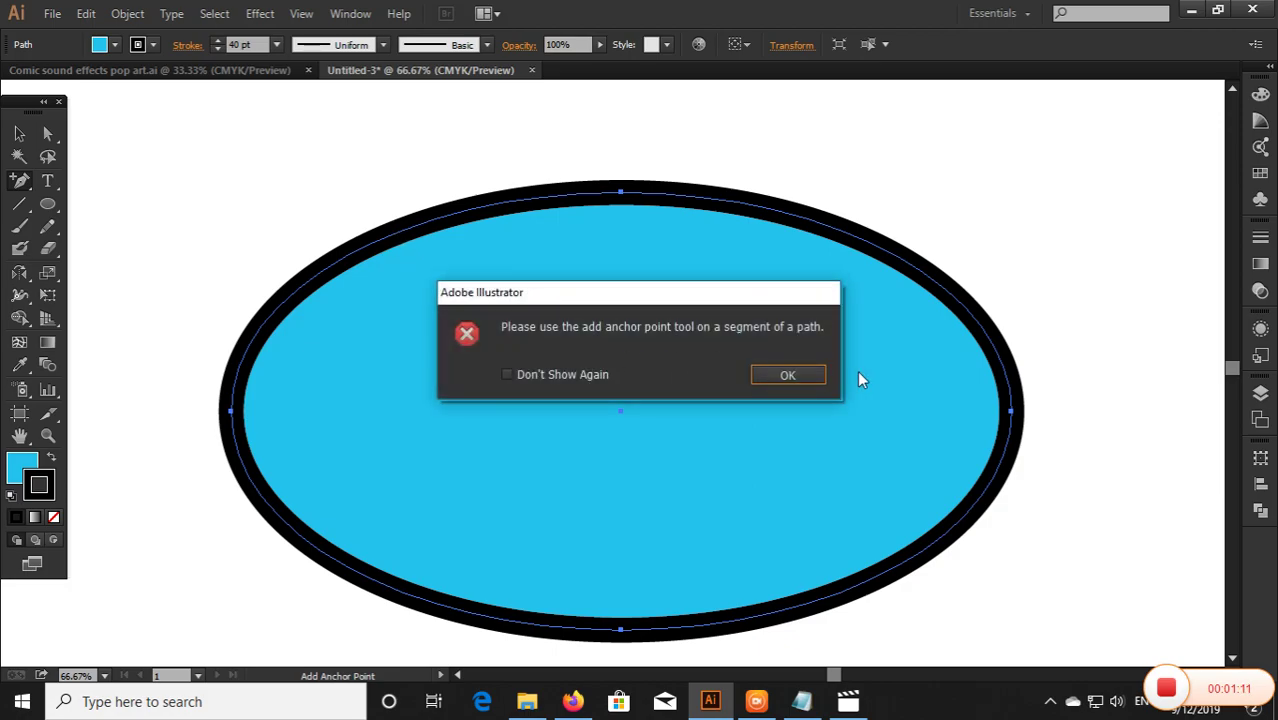
click(781, 378)
click(362, 248)
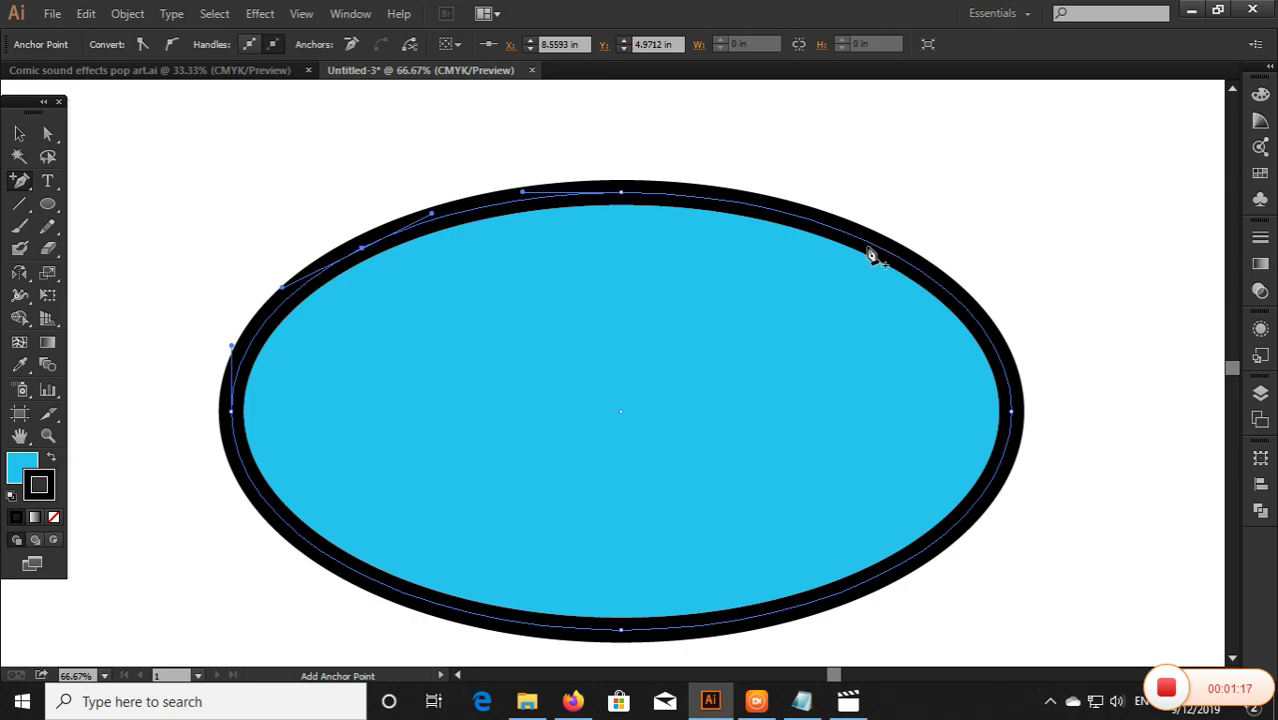
click(843, 240)
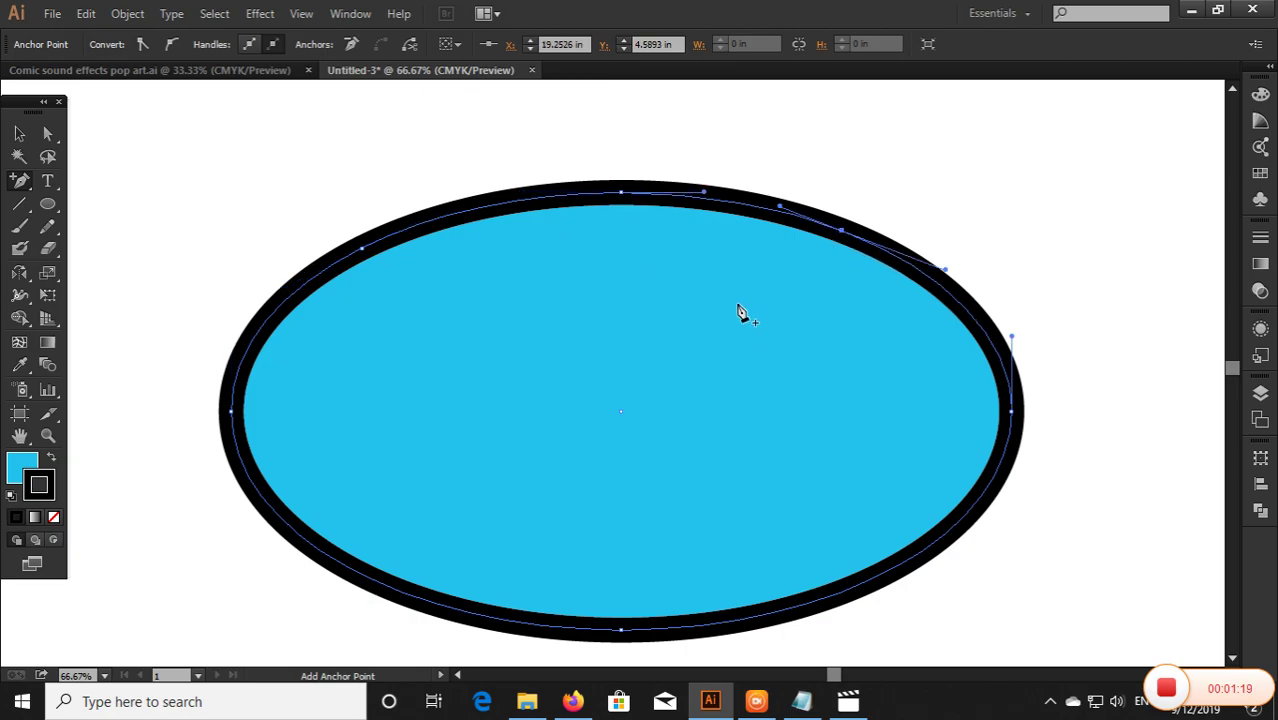
scroll(780, 325, down, 1)
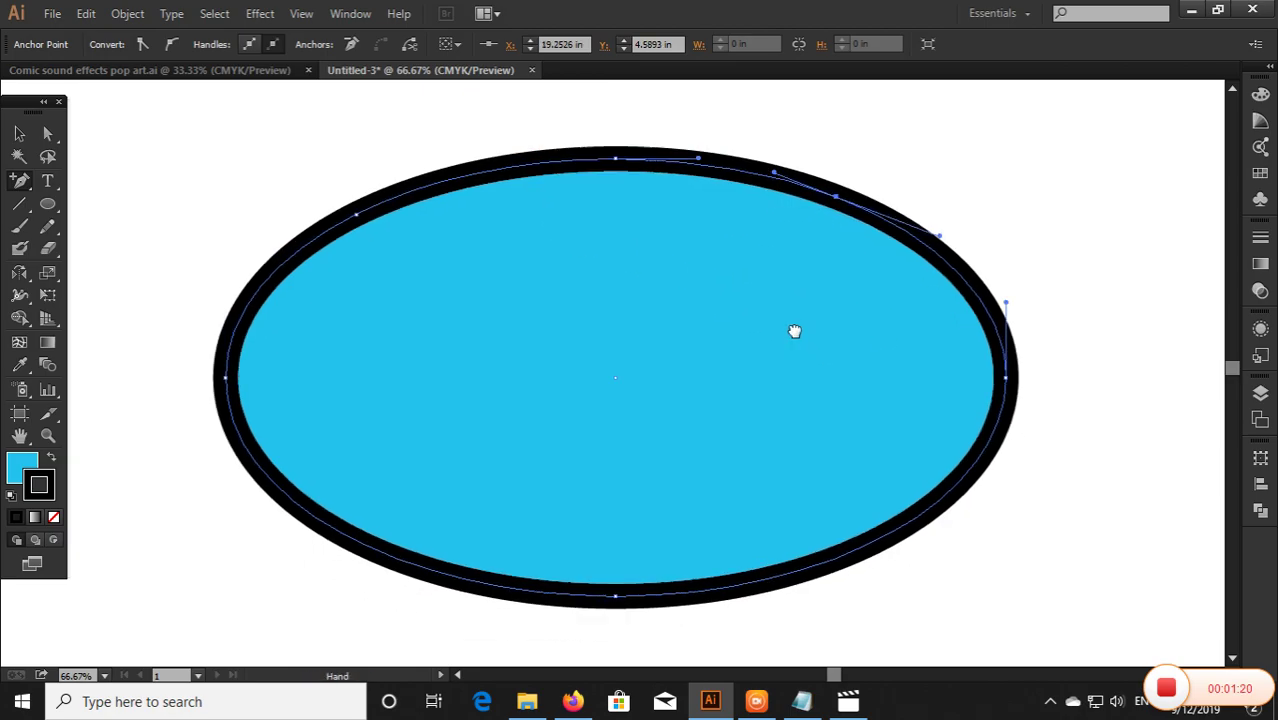
click(869, 546)
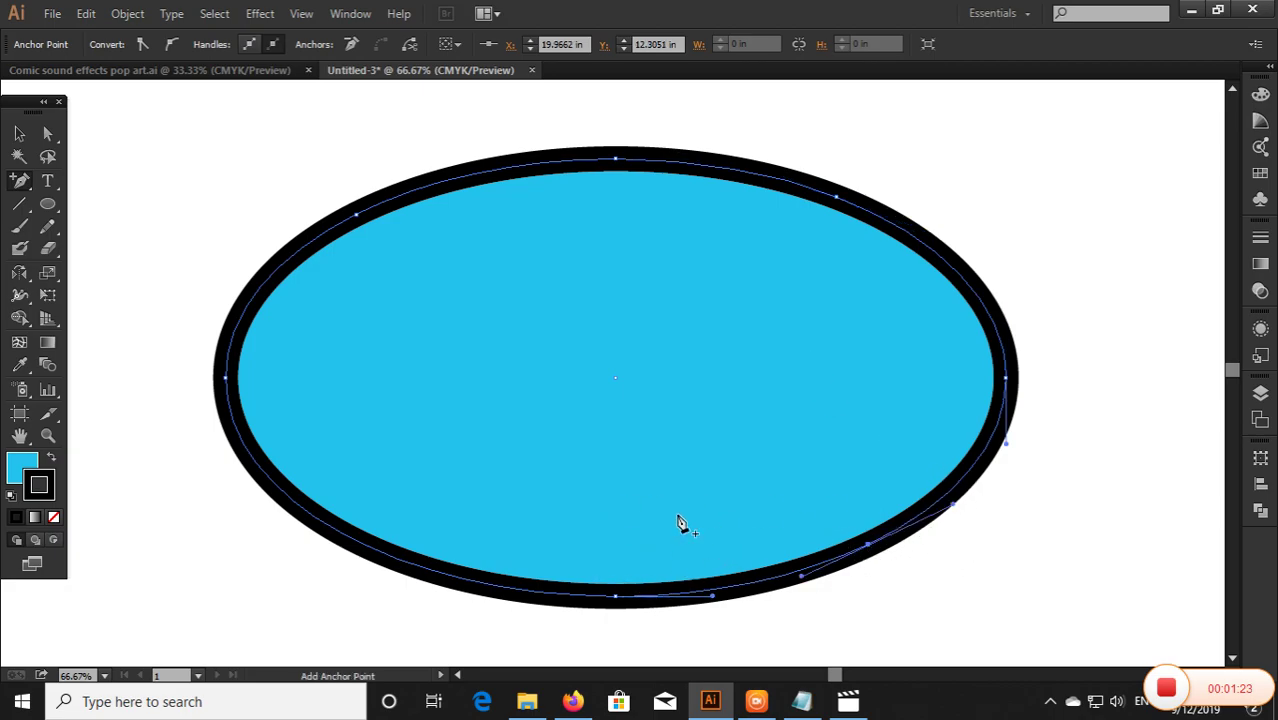
click(387, 553)
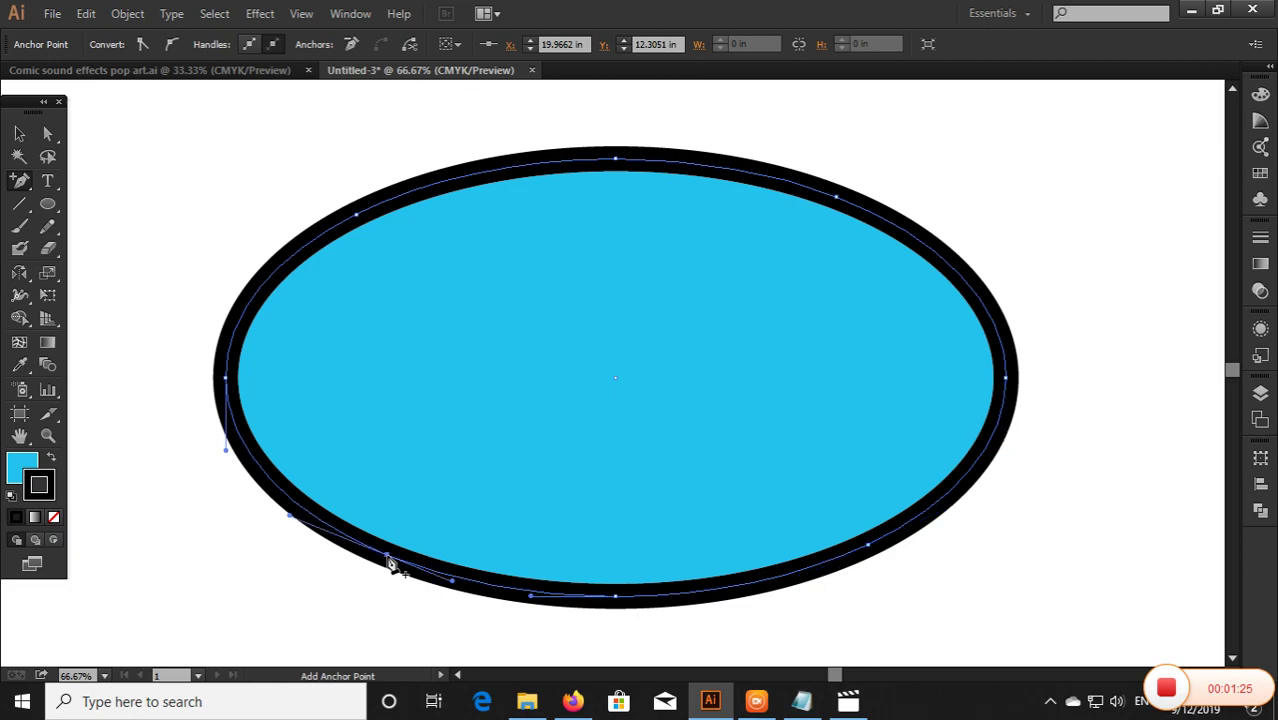
Step: Add more anchor points along the top, right side and bottom of the outline
click(264, 286)
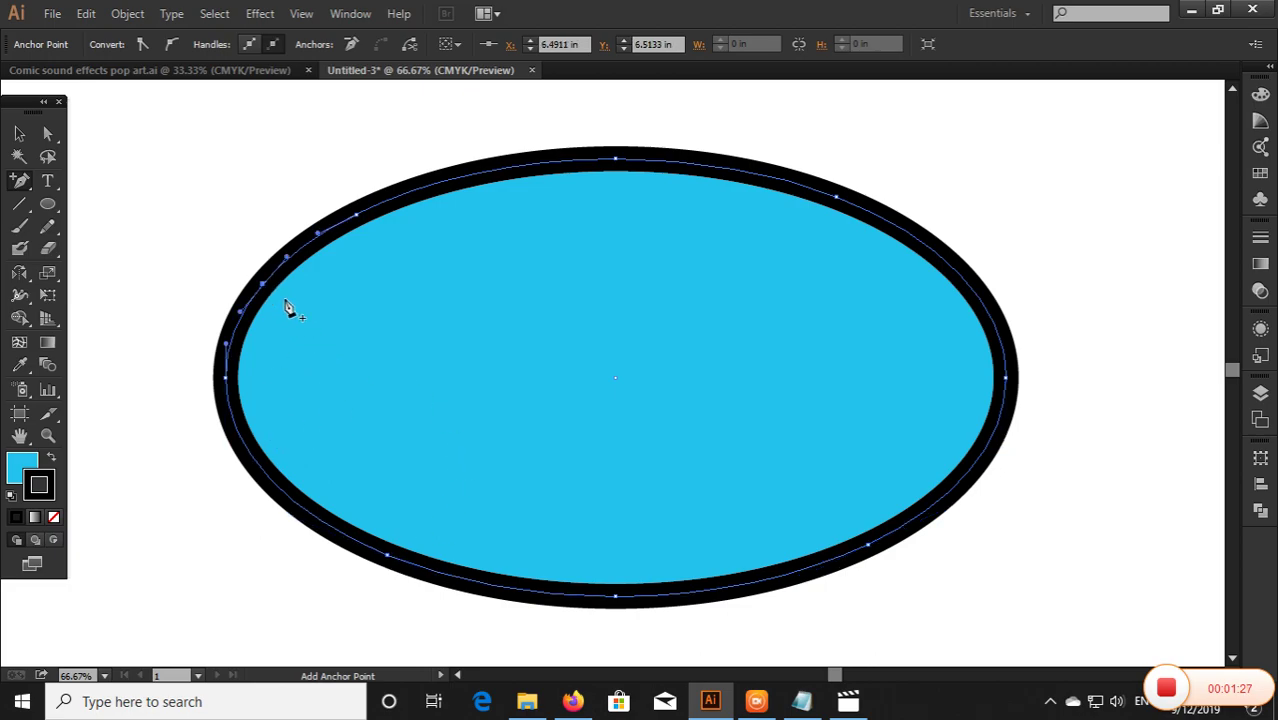
click(483, 179)
click(741, 175)
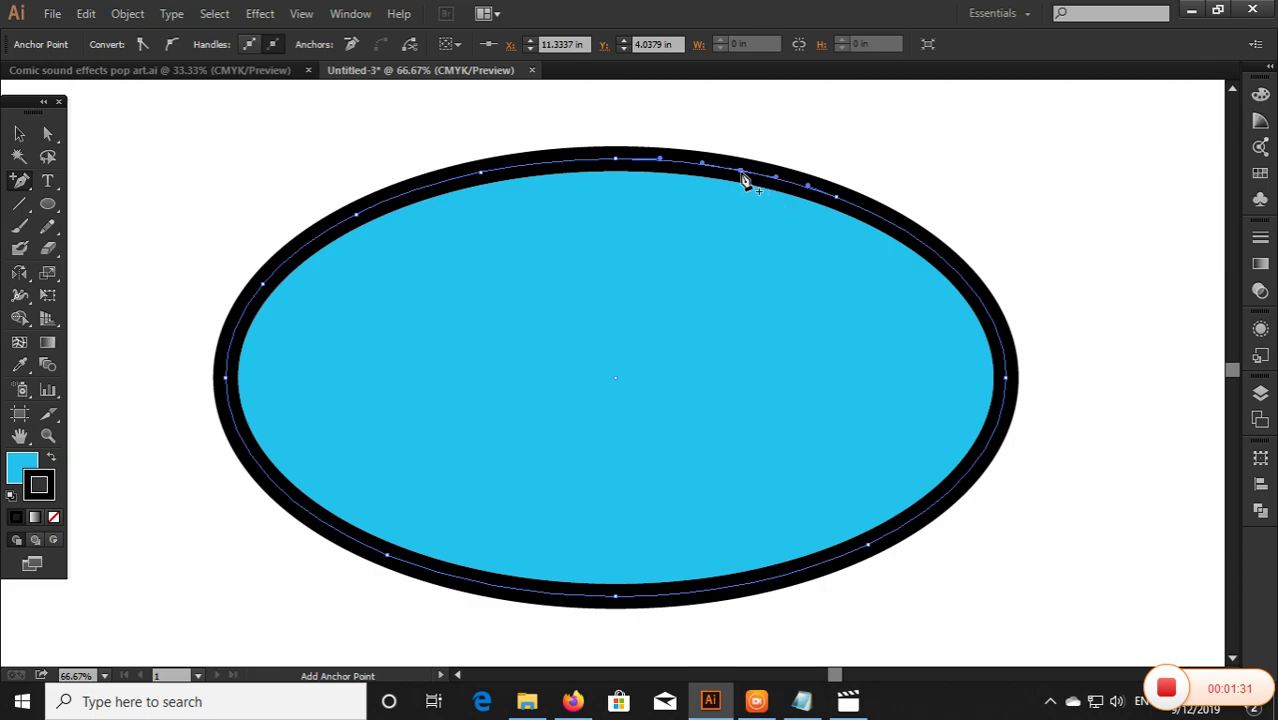
click(964, 285)
click(954, 490)
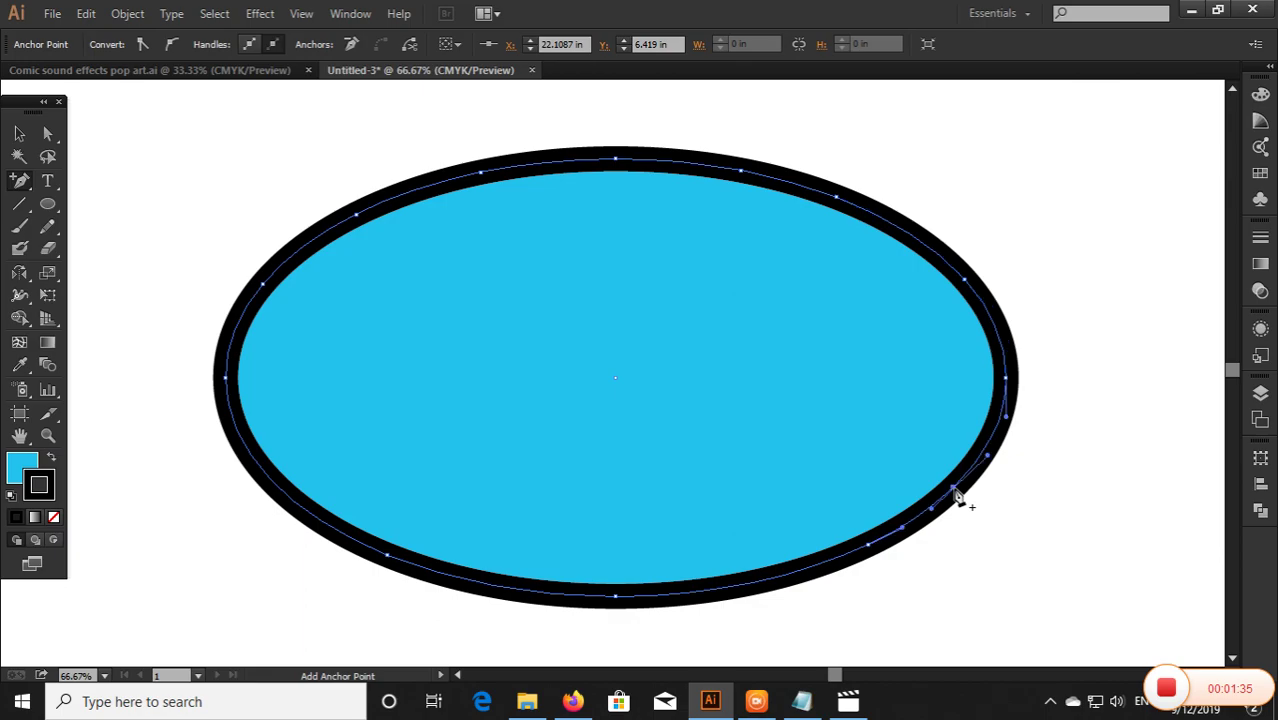
click(767, 586)
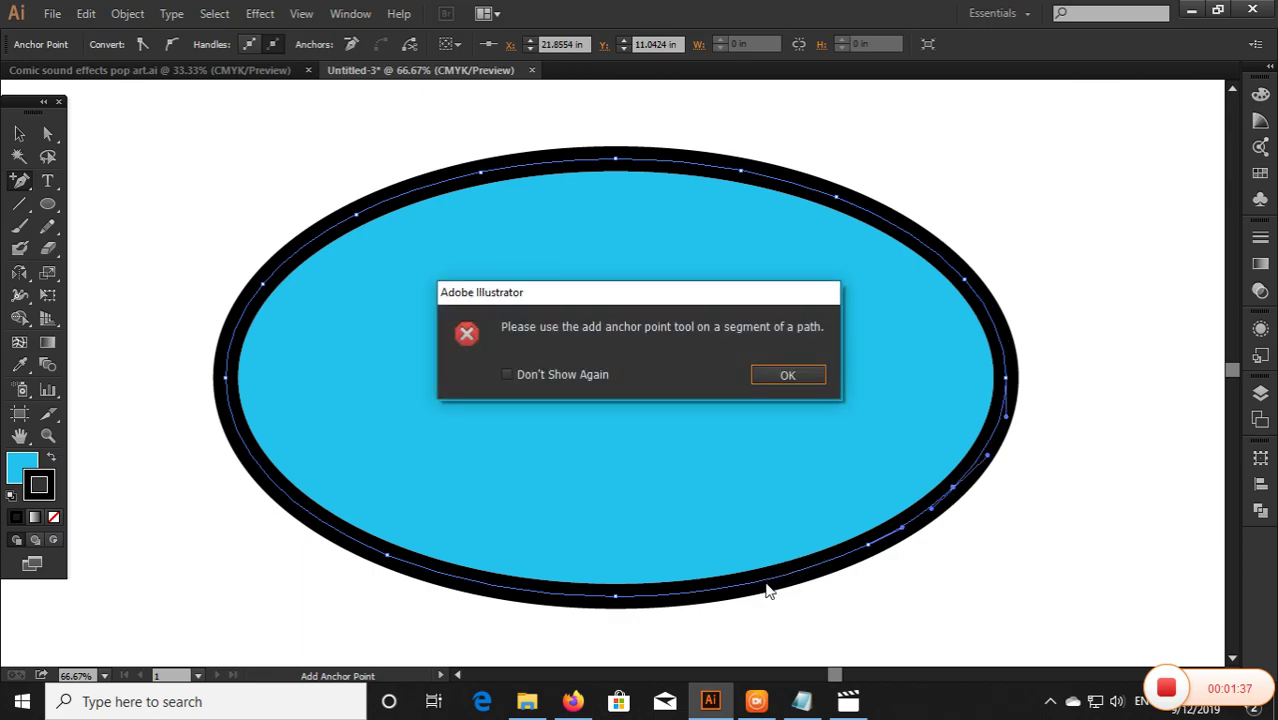
click(786, 377)
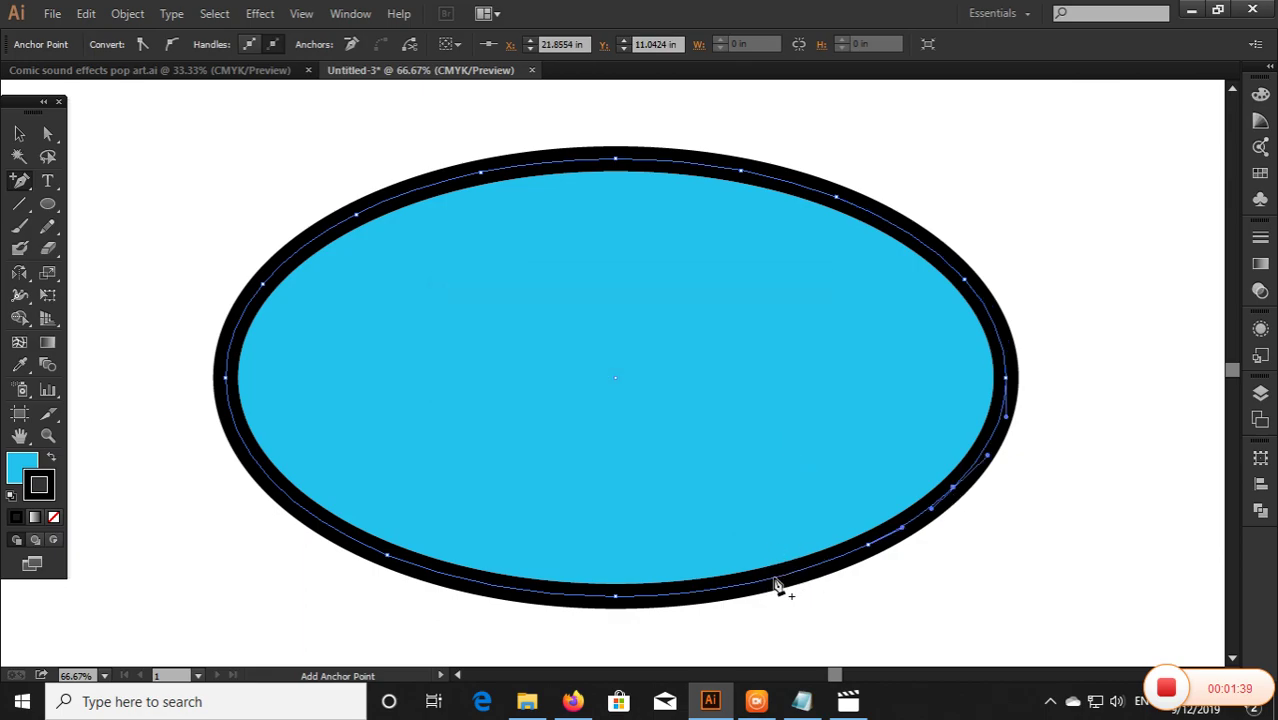
click(773, 580)
Step: Add the remaining anchor points on the lower curve and the left and right edges
key(ctrl+plus)
key(ctrl+plus)
key(ctrl+plus)
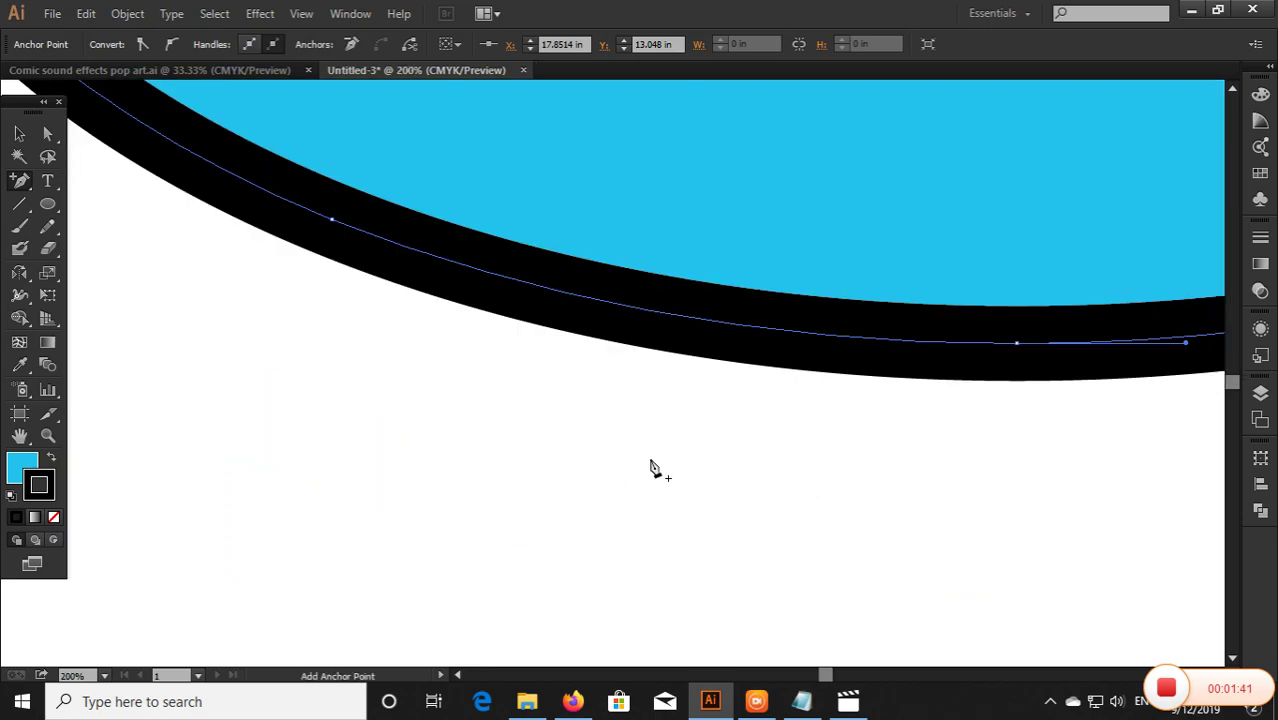
click(666, 315)
drag(513, 336, 602, 433)
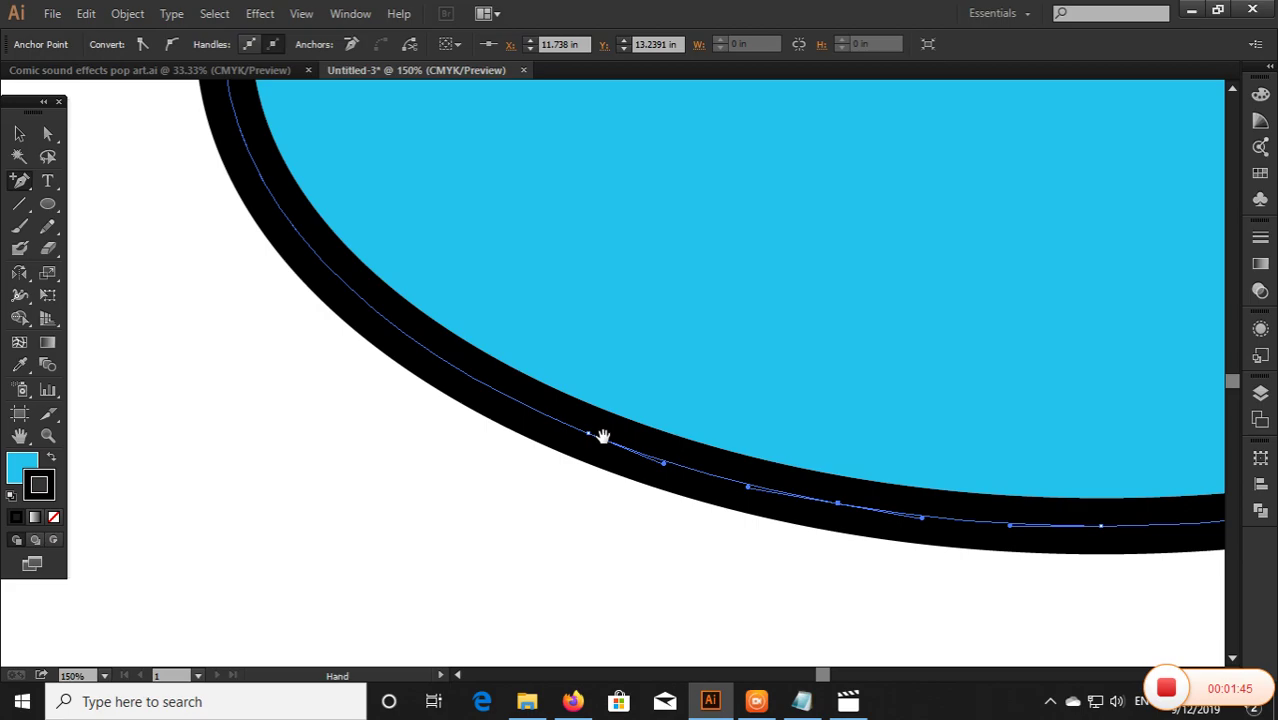
key(ctrl+minus)
key(ctrl+minus)
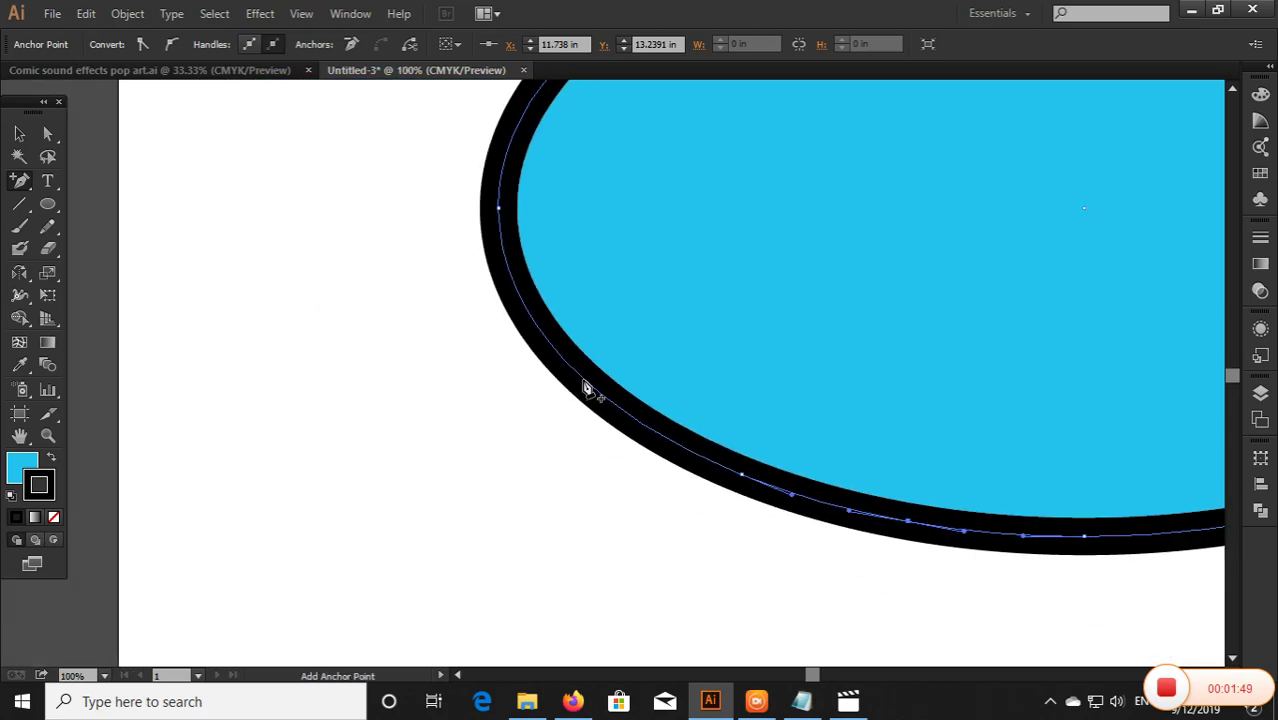
key(ctrl+minus)
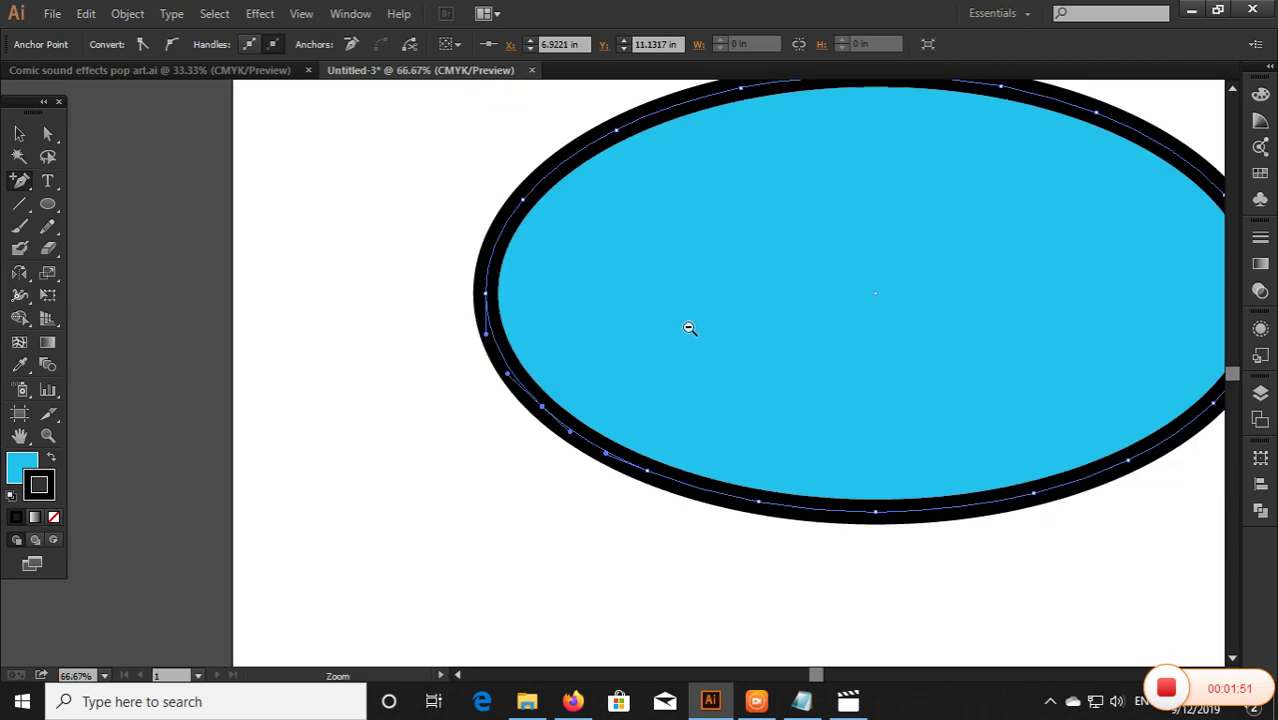
drag(785, 313, 639, 377)
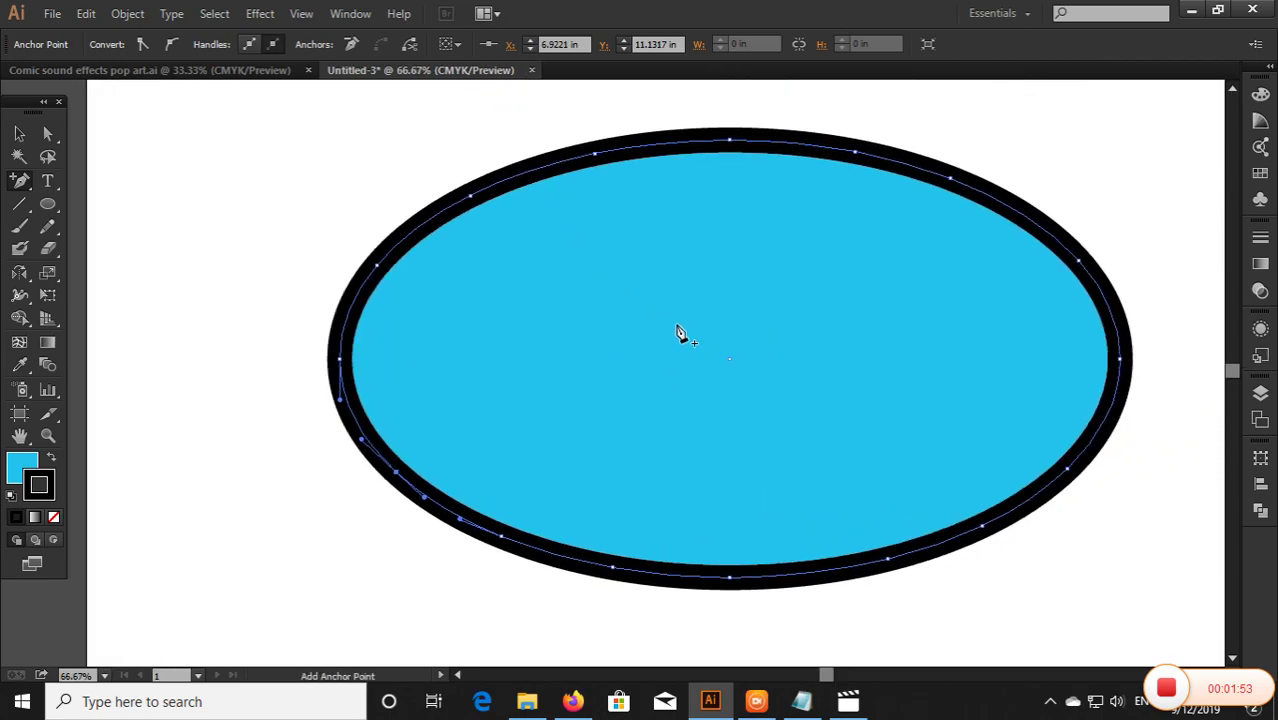
drag(811, 387, 787, 366)
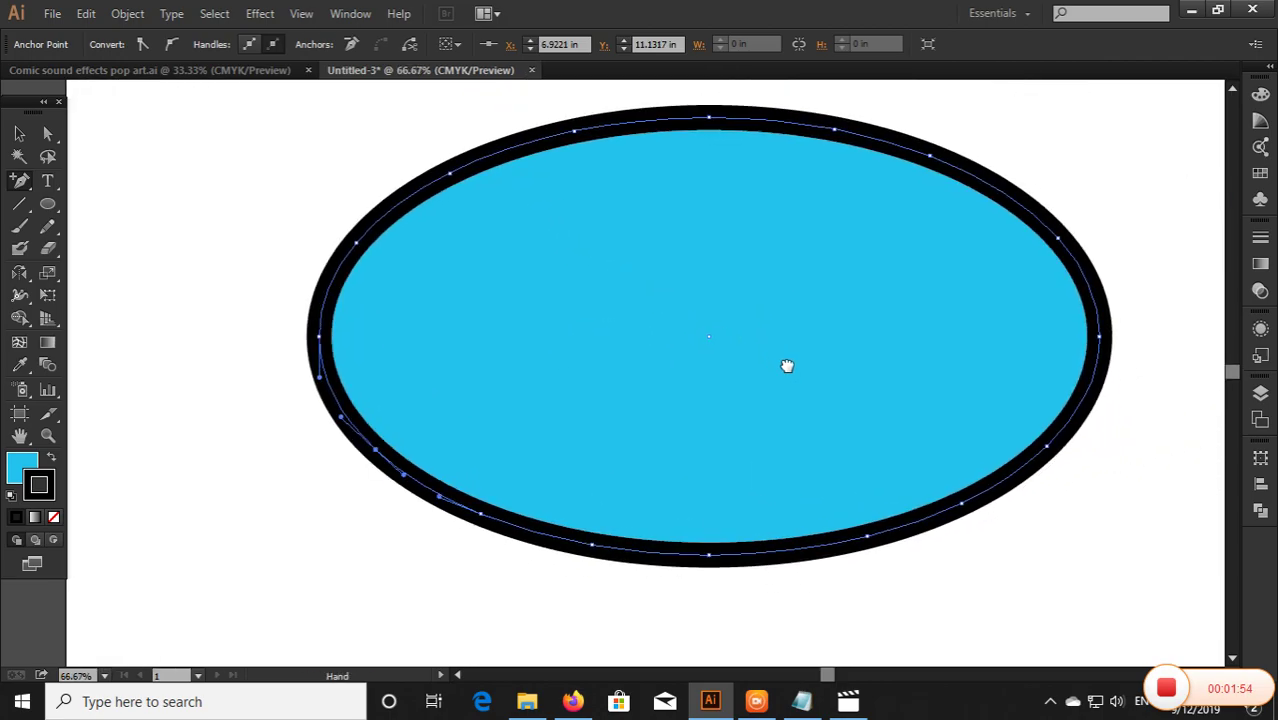
click(507, 151)
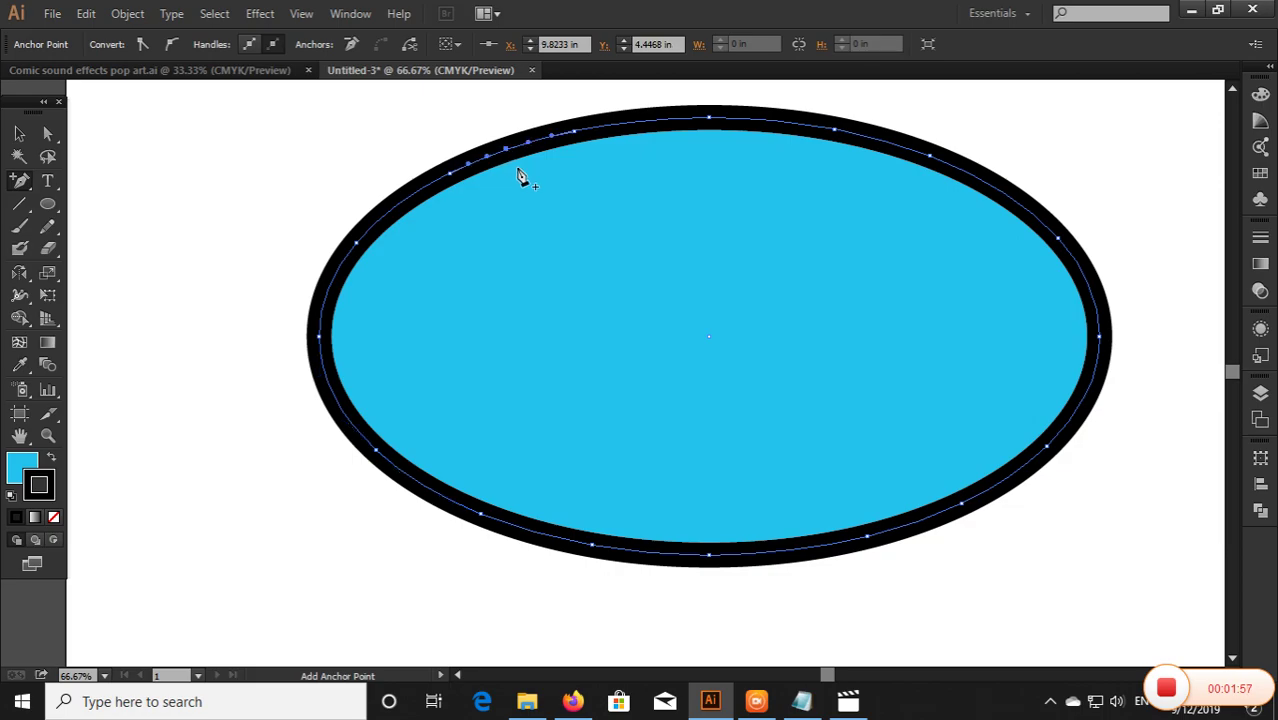
click(1017, 478)
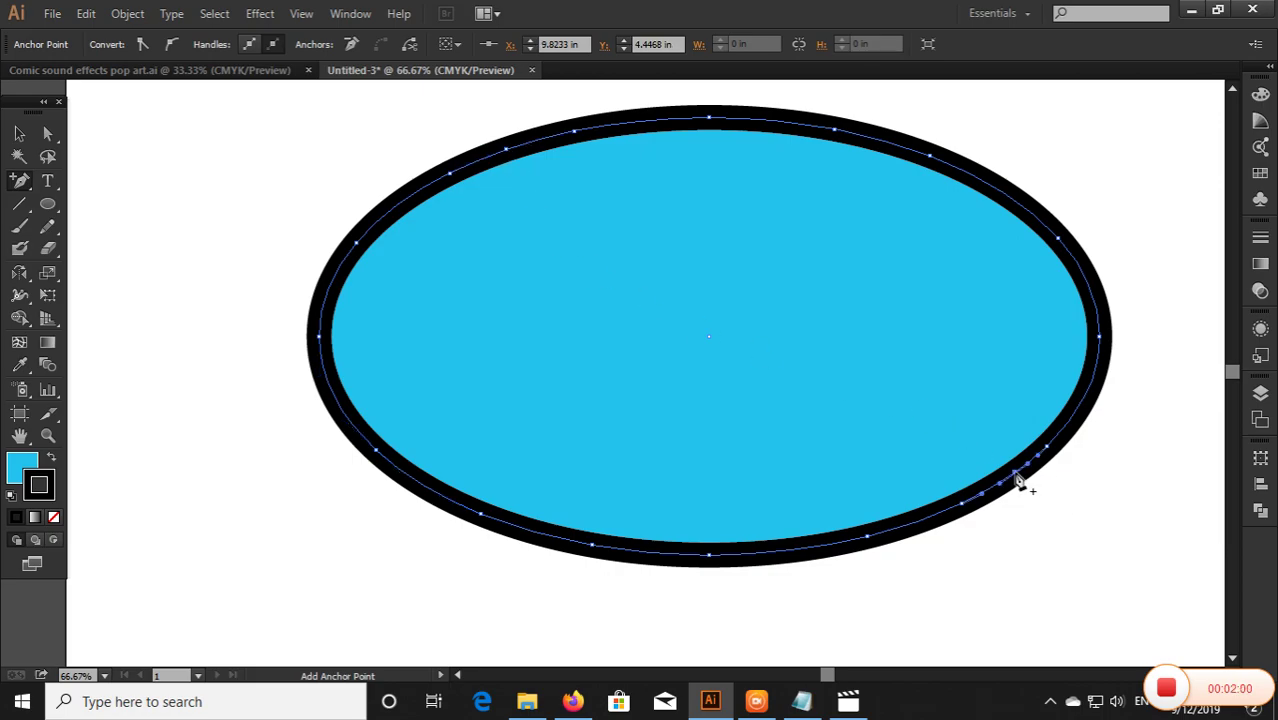
click(1090, 402)
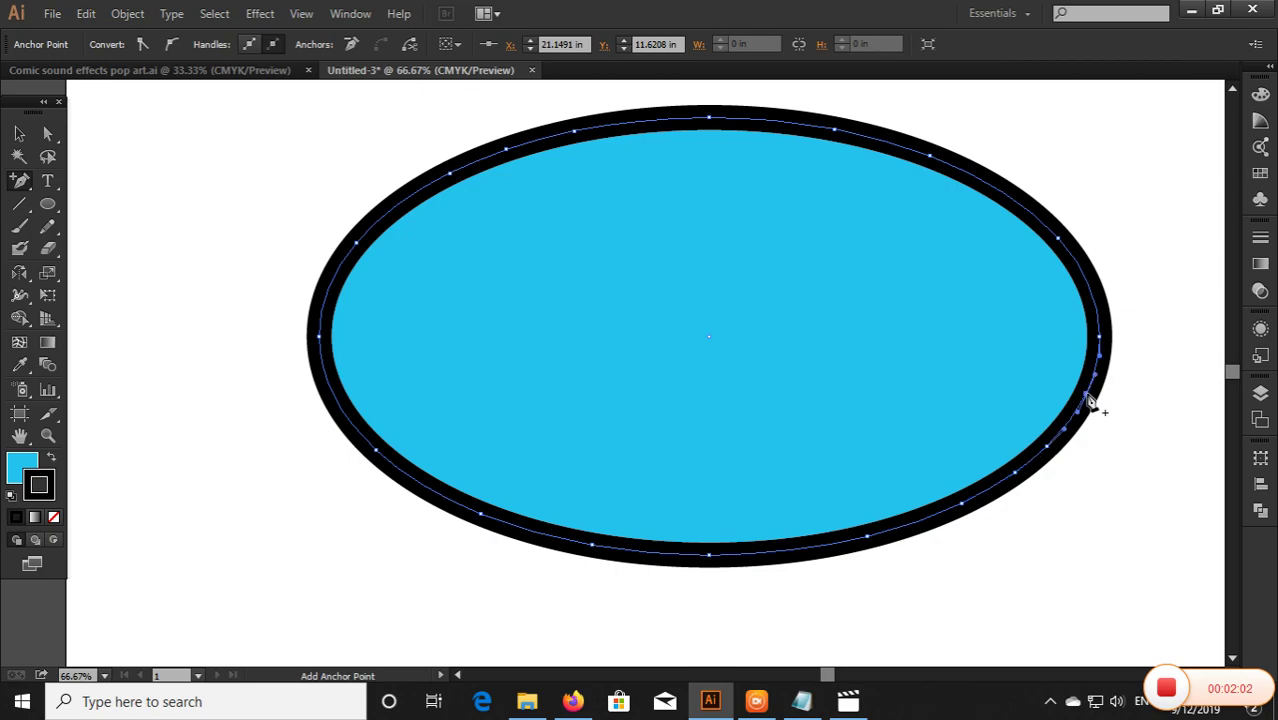
click(419, 484)
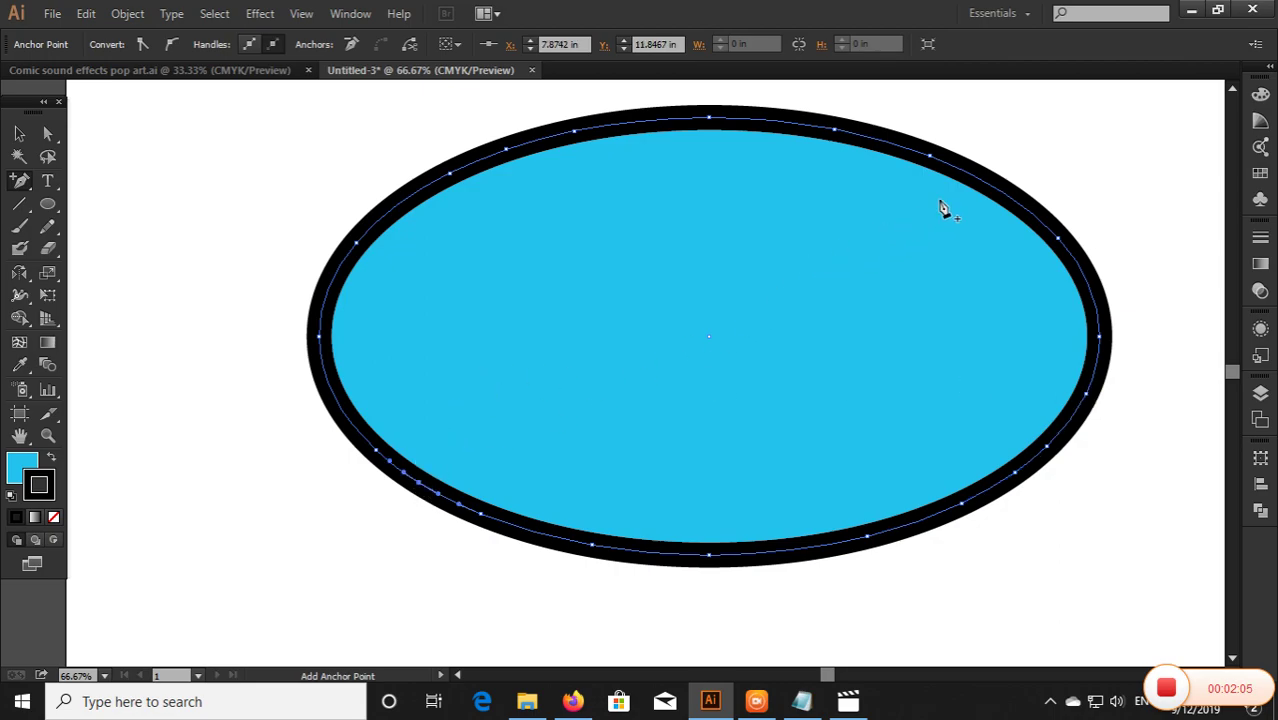
click(1004, 193)
click(19, 133)
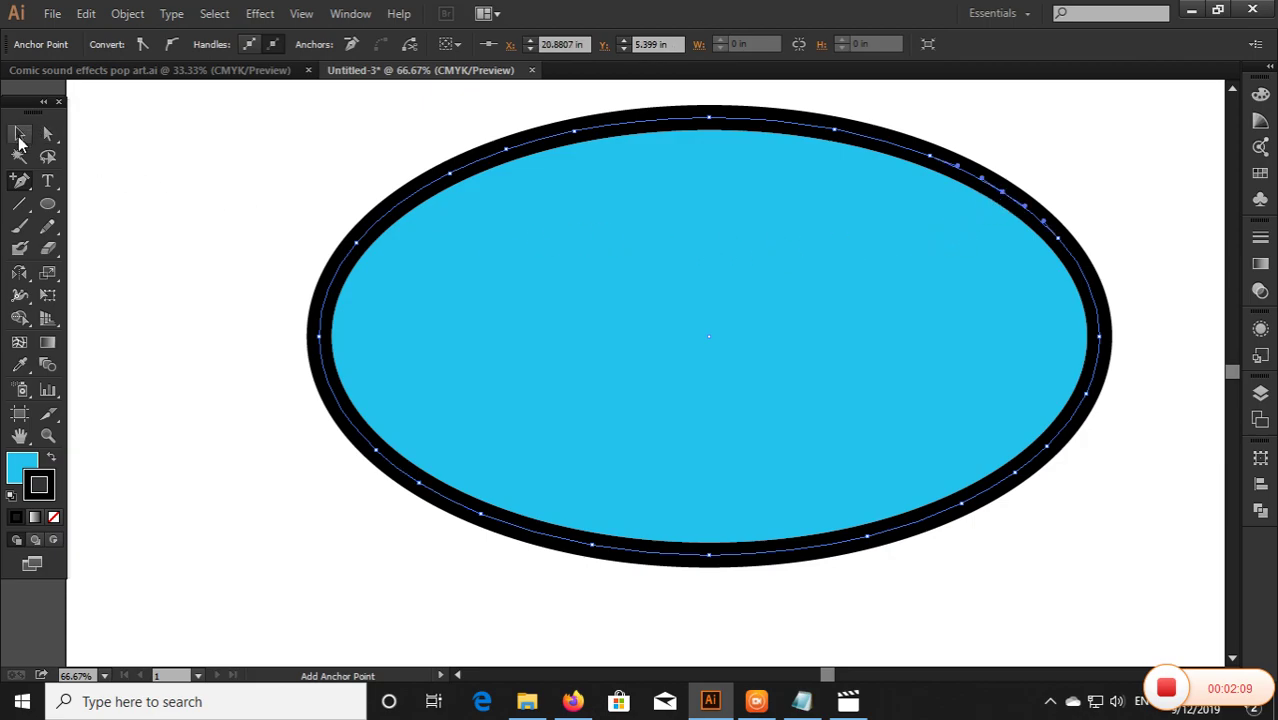
Step: Select the whole ellipse and try Pucker & Bloat, cancelling the first attempt
click(177, 246)
key(ctrl+0)
drag(562, 303, 502, 281)
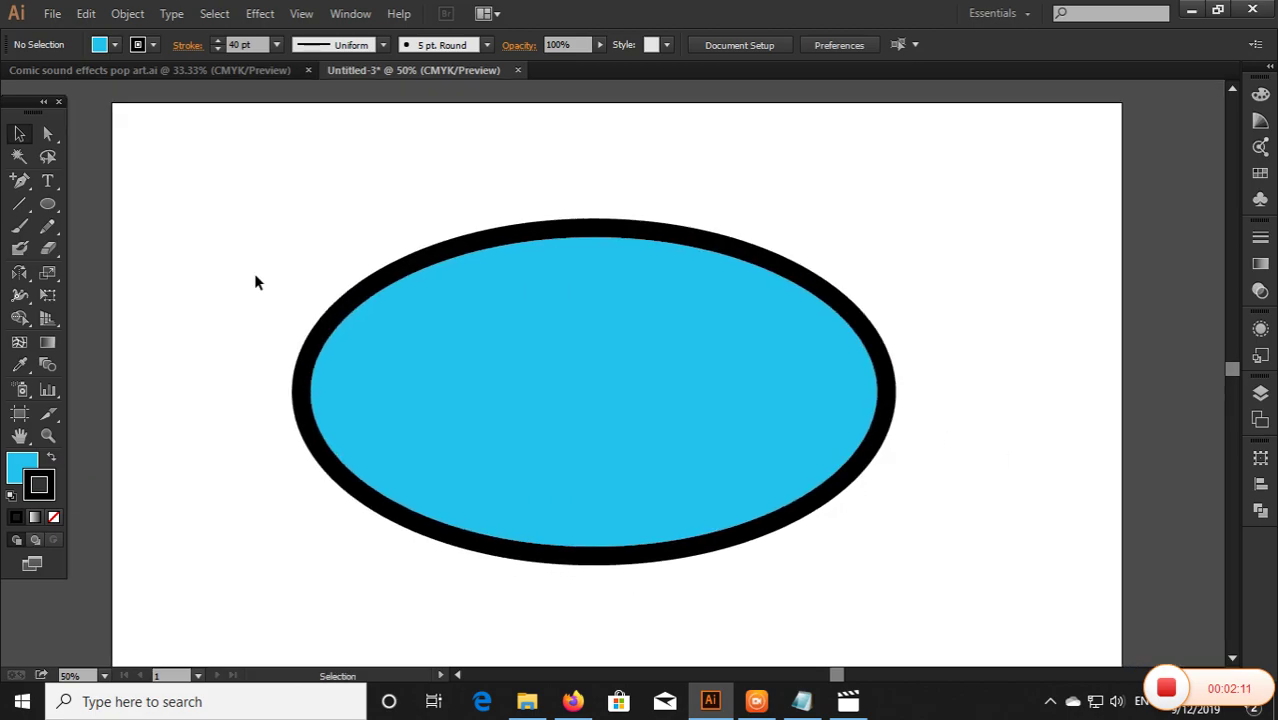
mouse_move(254, 273)
mouse_down()
mouse_move(887, 516)
mouse_move(886, 497)
mouse_up()
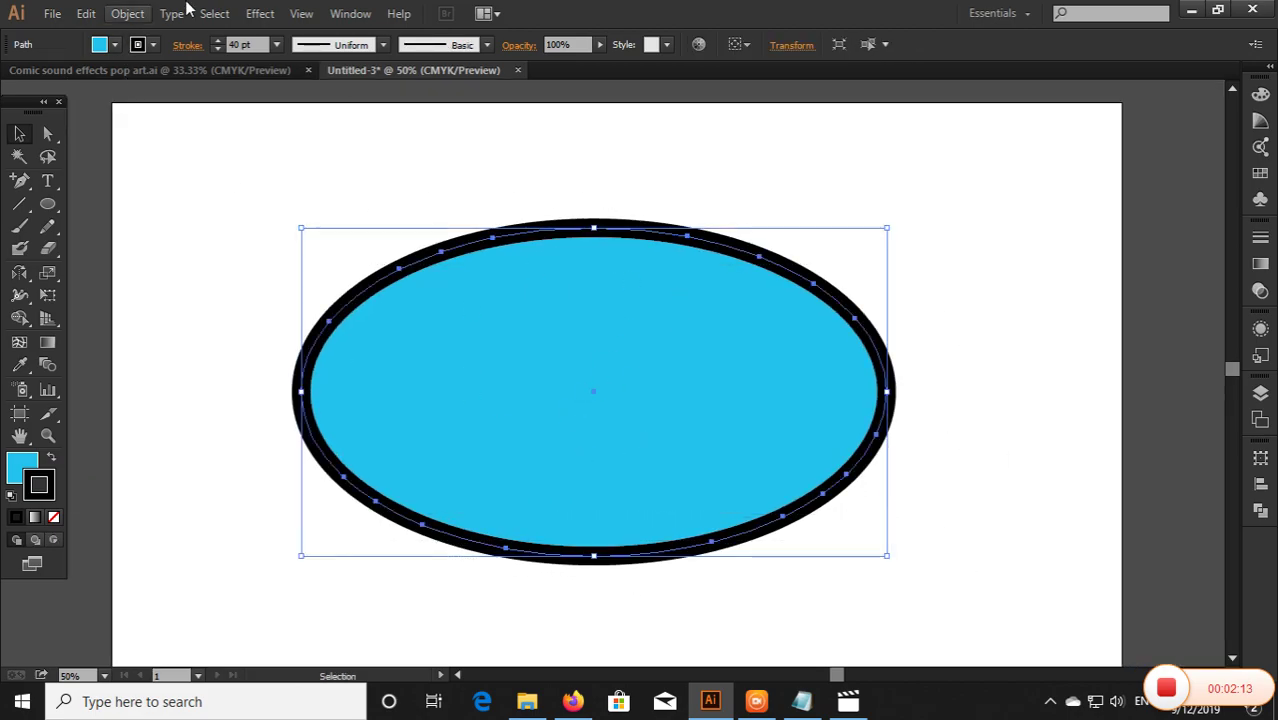
click(265, 14)
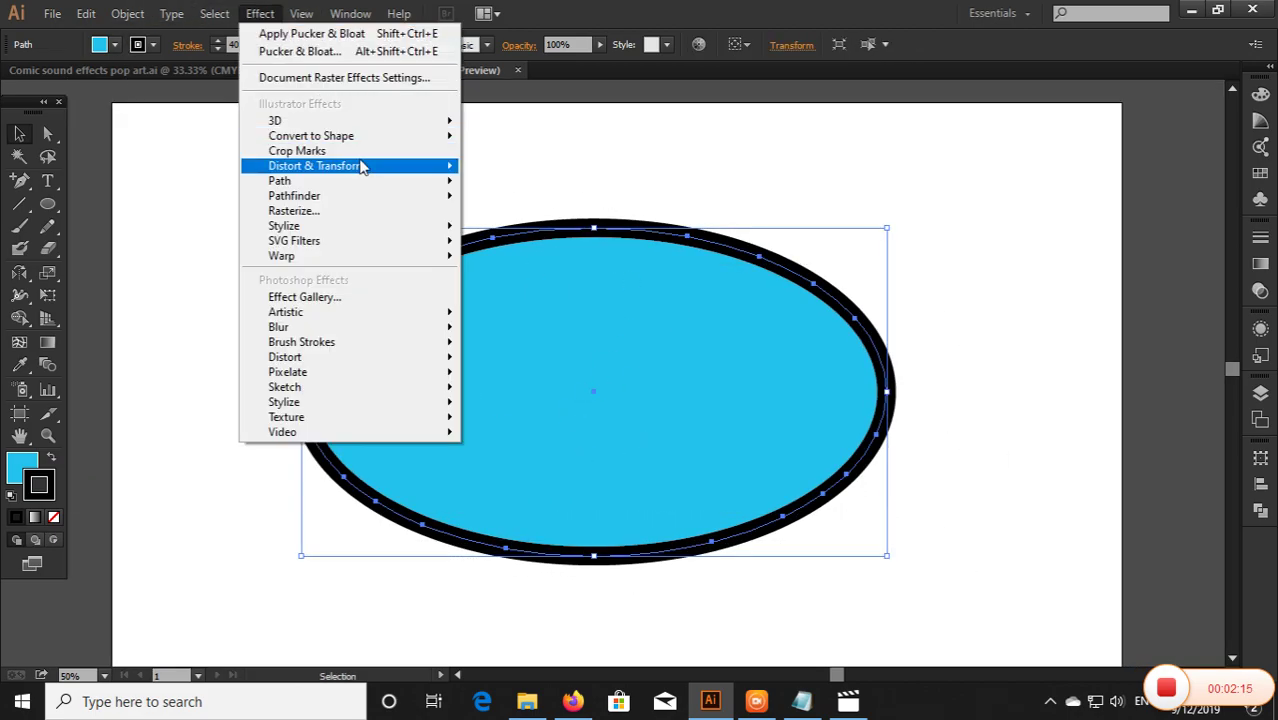
mouse_move(317, 166)
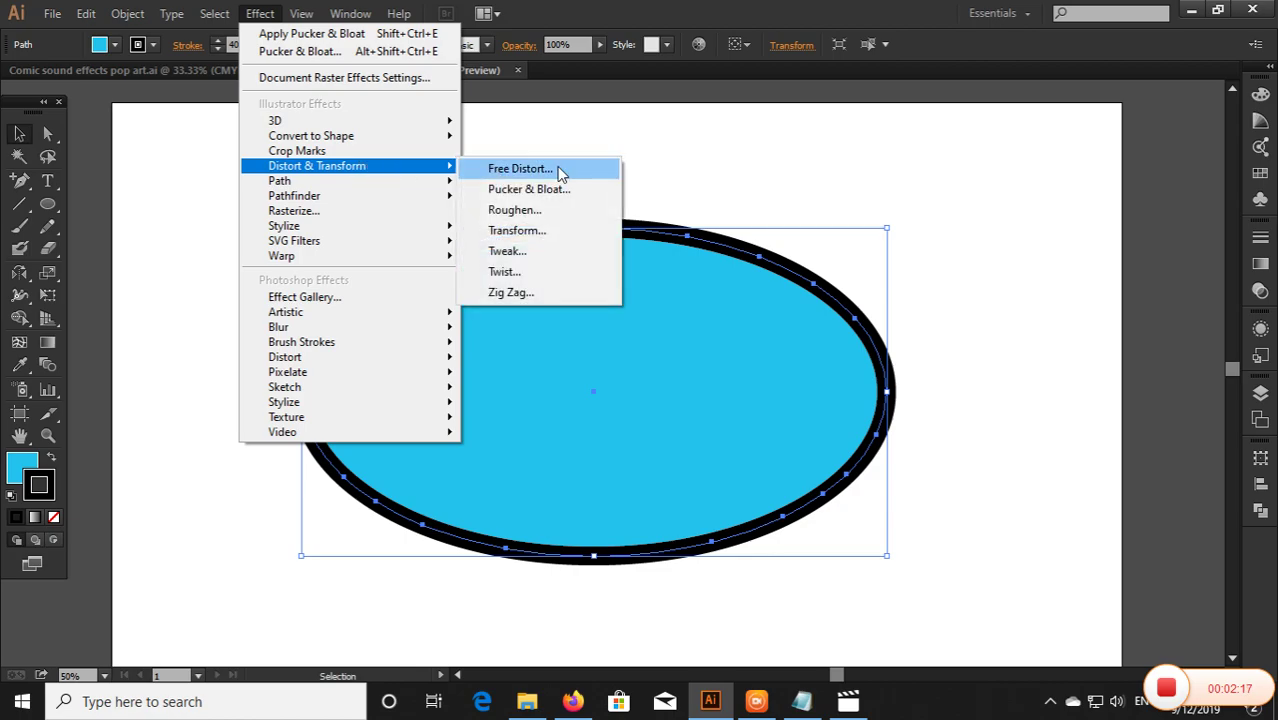
click(560, 189)
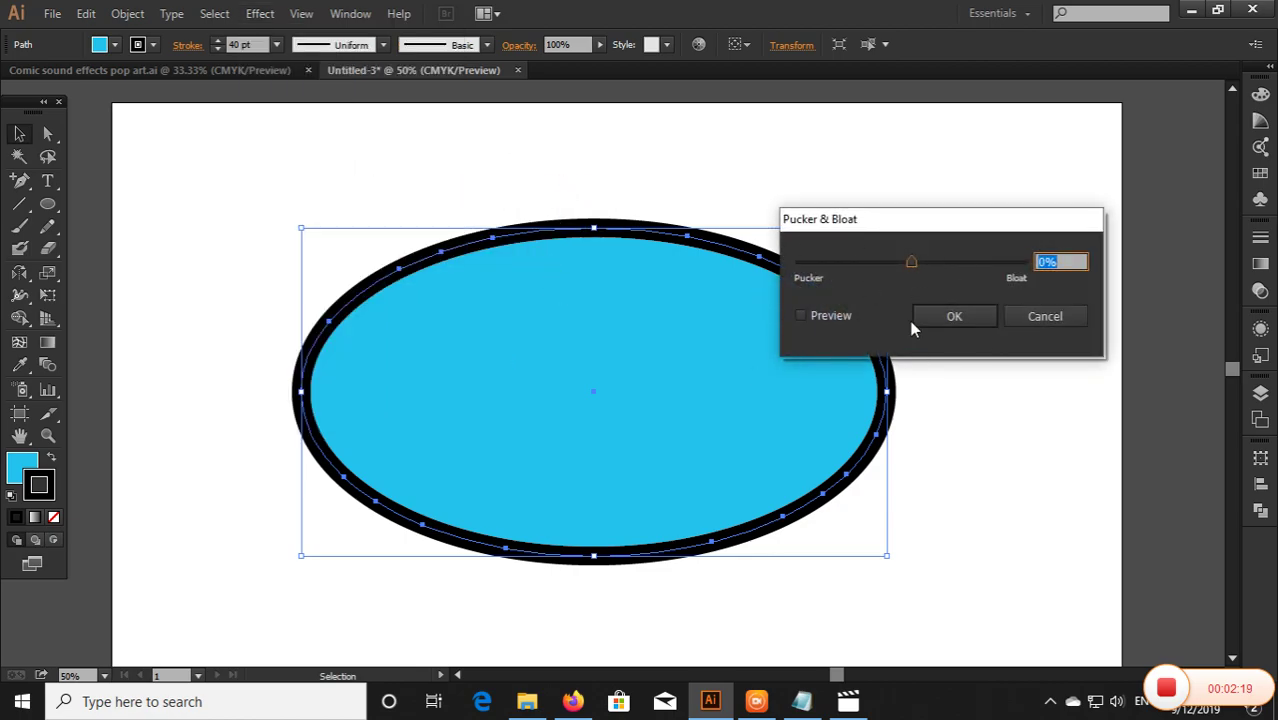
drag(957, 222, 957, 214)
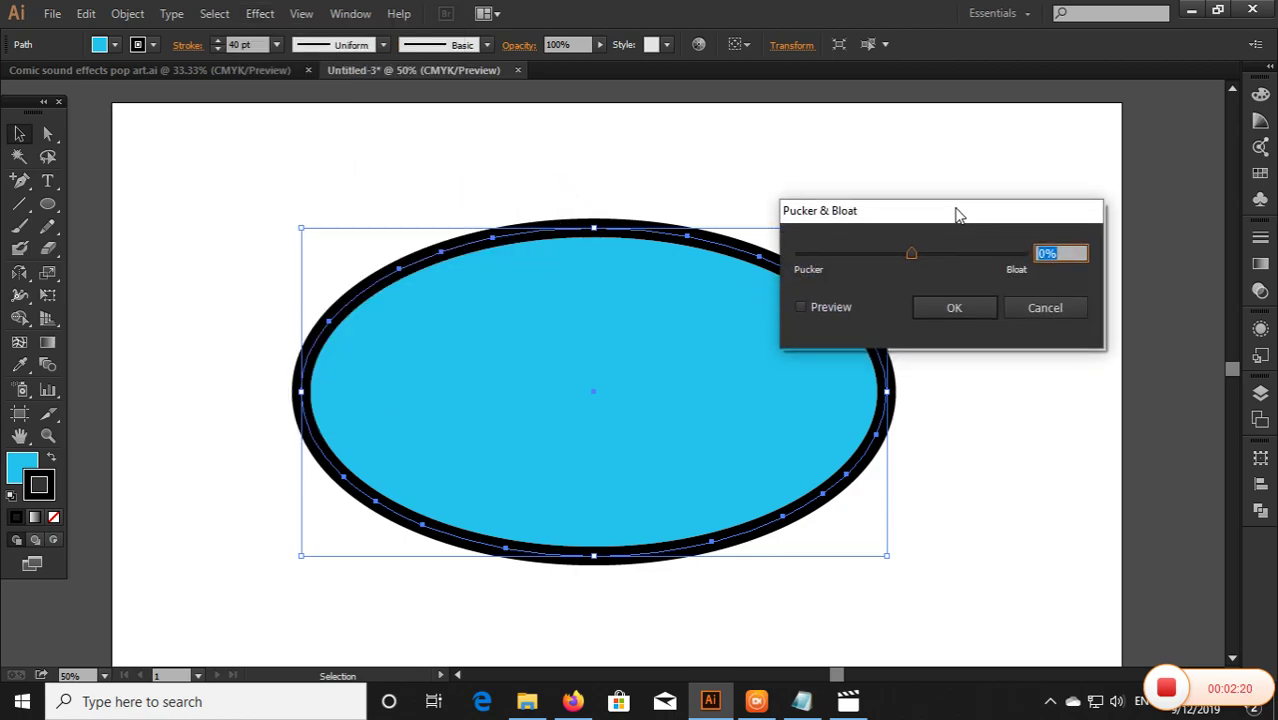
click(1045, 315)
Step: Apply Pucker & Bloat at -17% with preview to make the spiky starburst
click(261, 14)
mouse_move(317, 166)
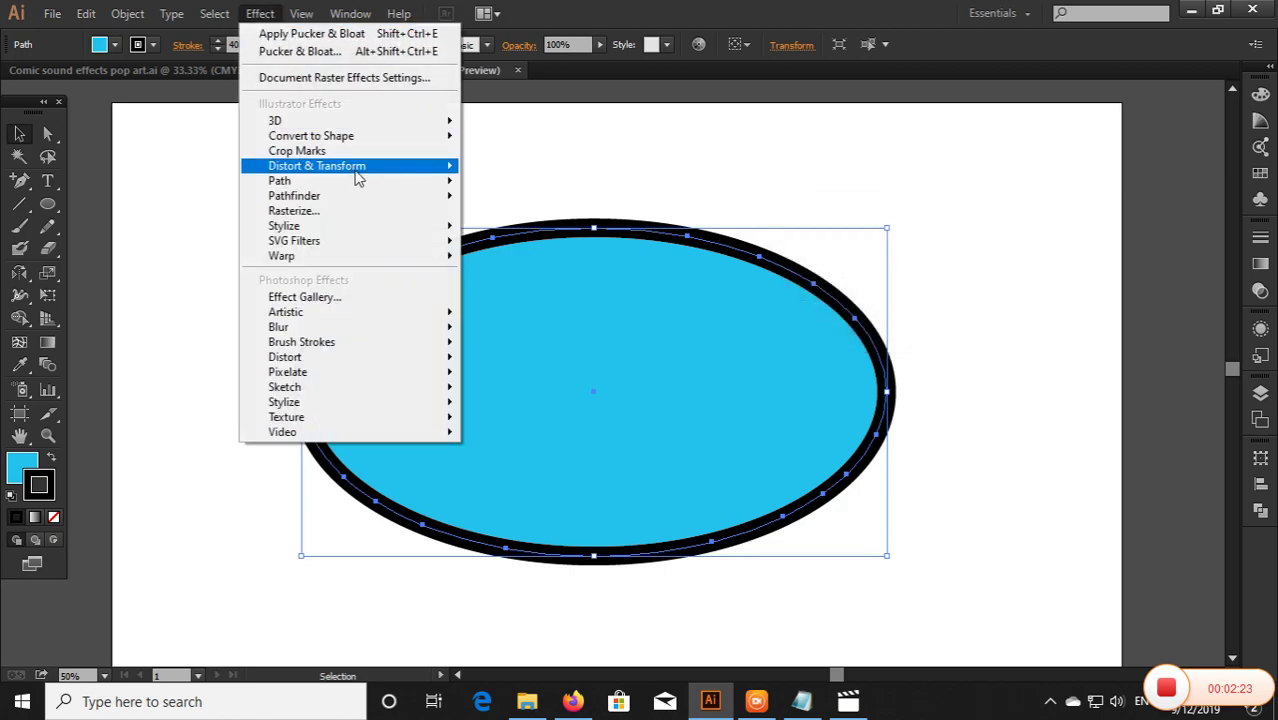
click(528, 189)
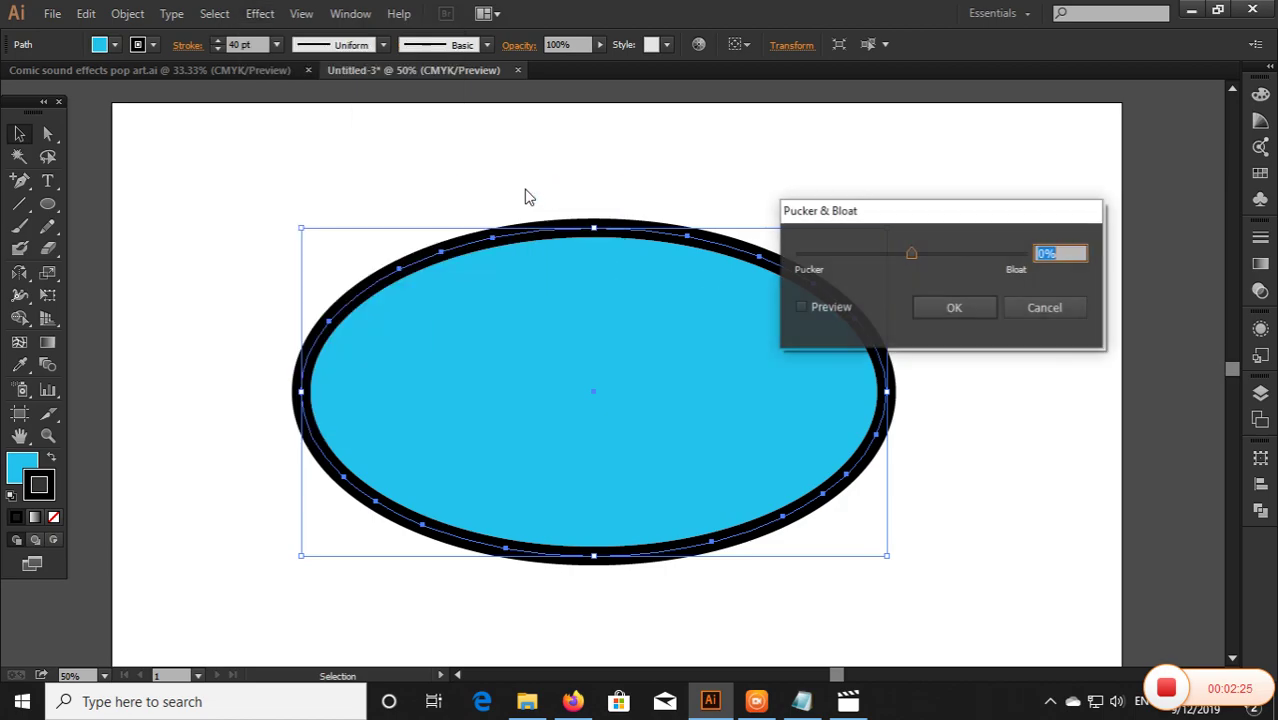
click(828, 307)
click(910, 256)
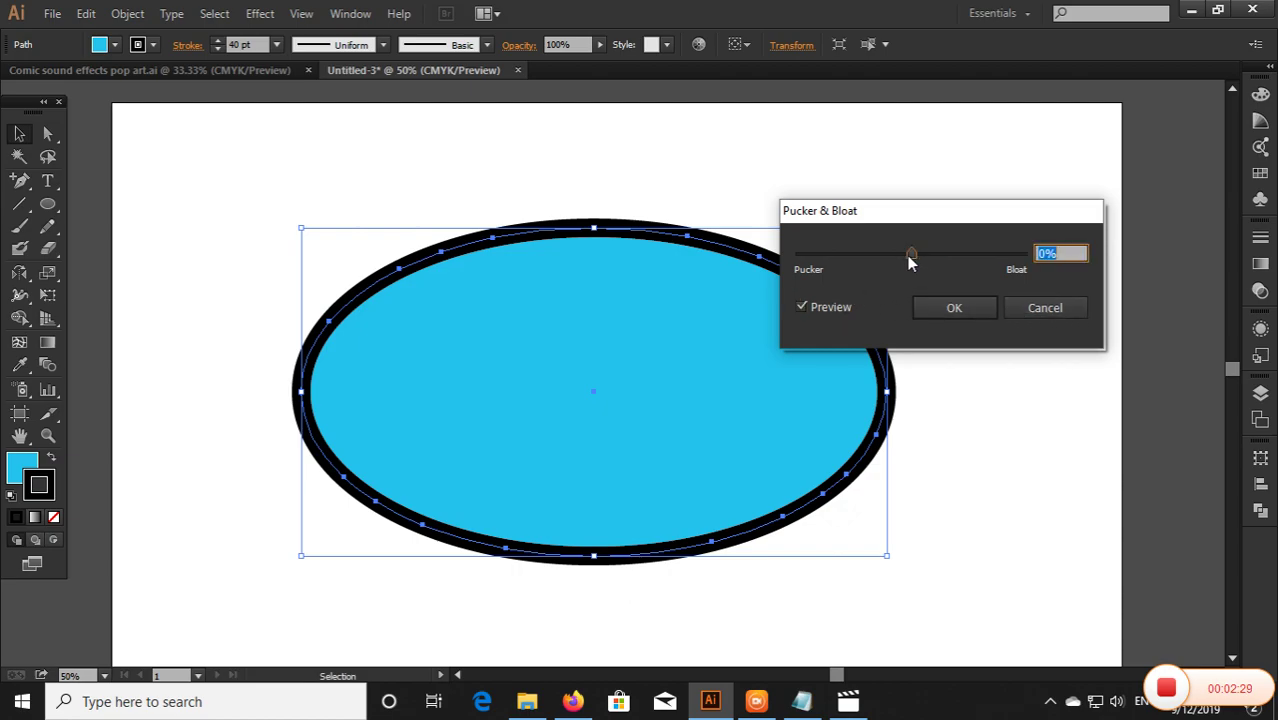
click(899, 257)
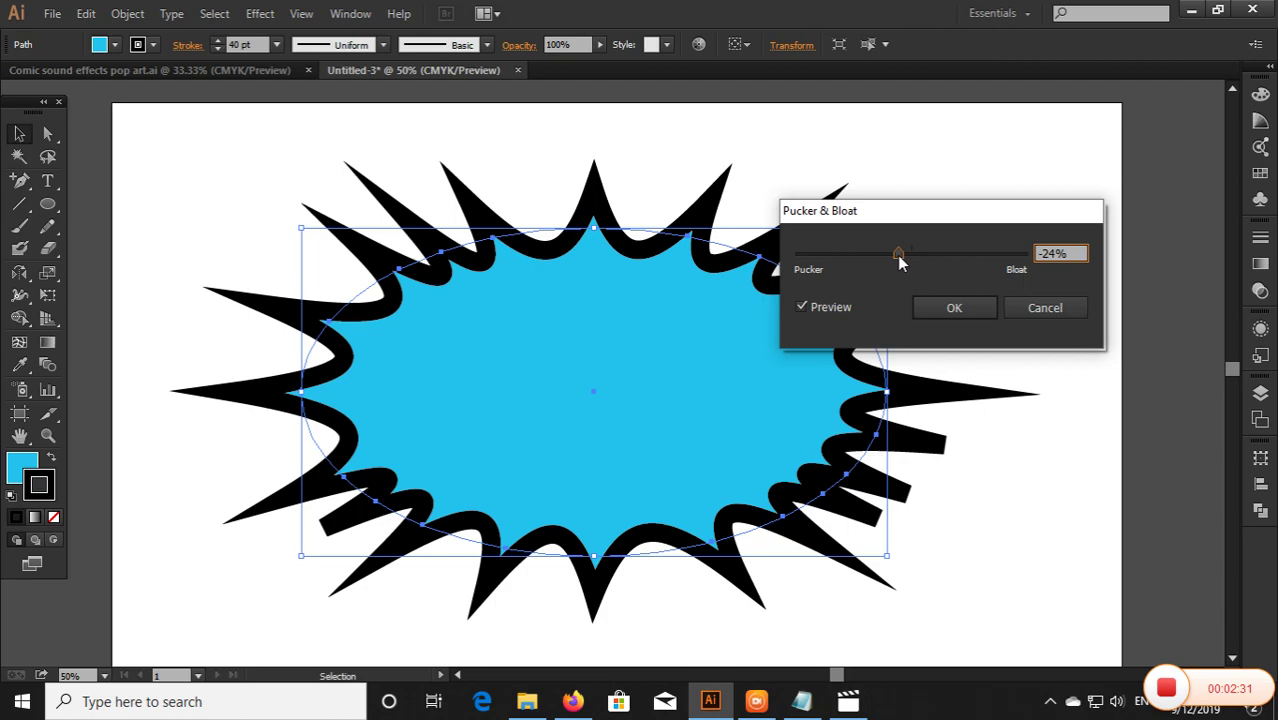
drag(899, 256, 900, 255)
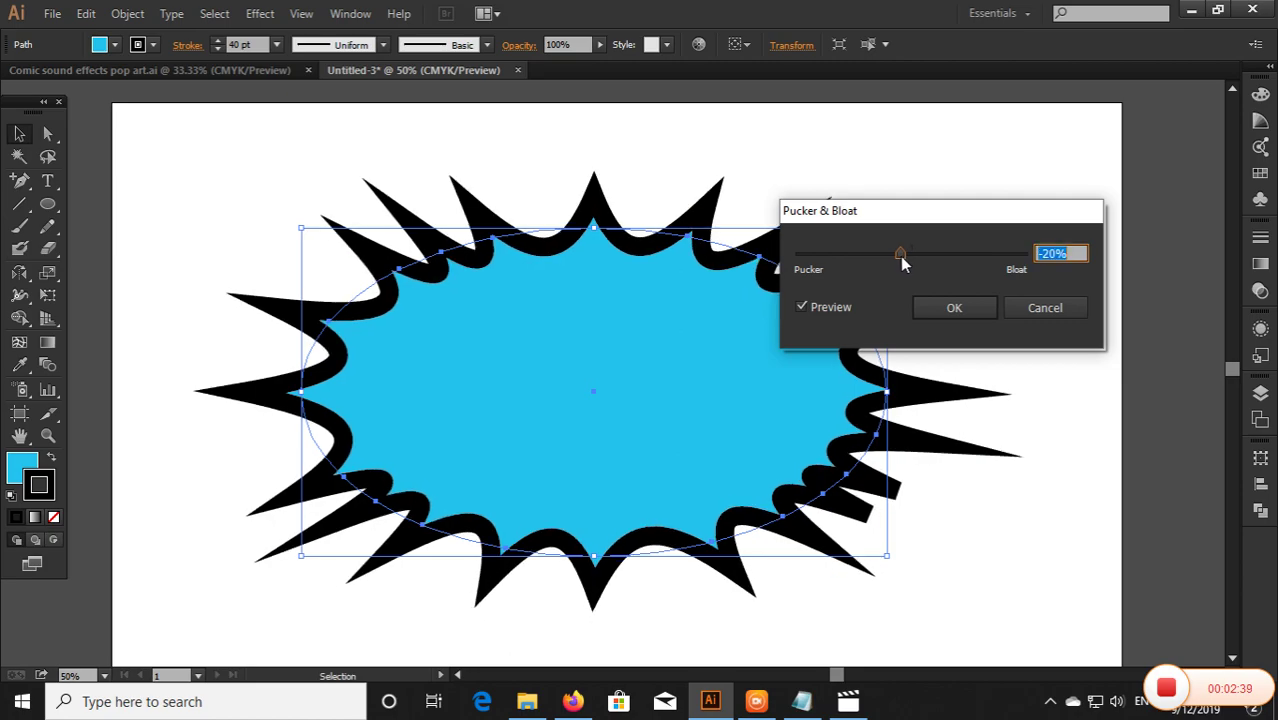
drag(900, 256, 902, 257)
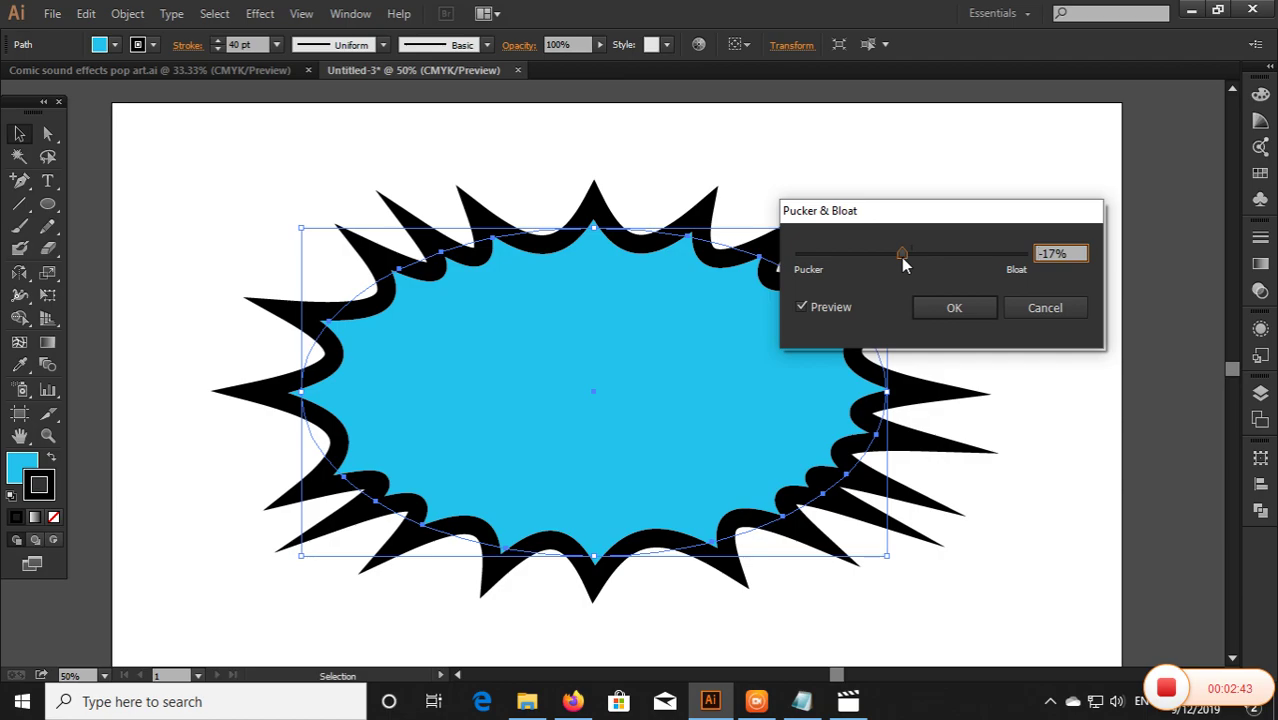
click(962, 313)
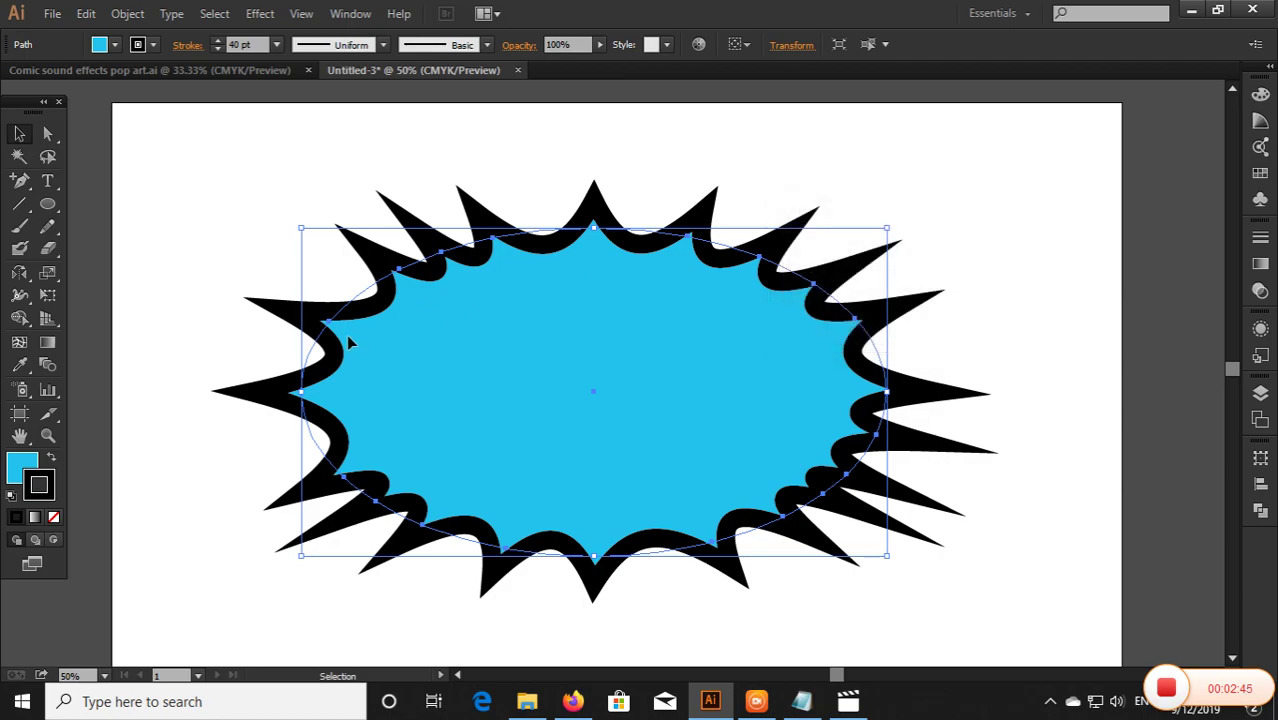
click(743, 197)
drag(234, 198, 884, 465)
Step: Expand the starburst's appearance, then expand its fill and stroke into a group of paths
click(127, 14)
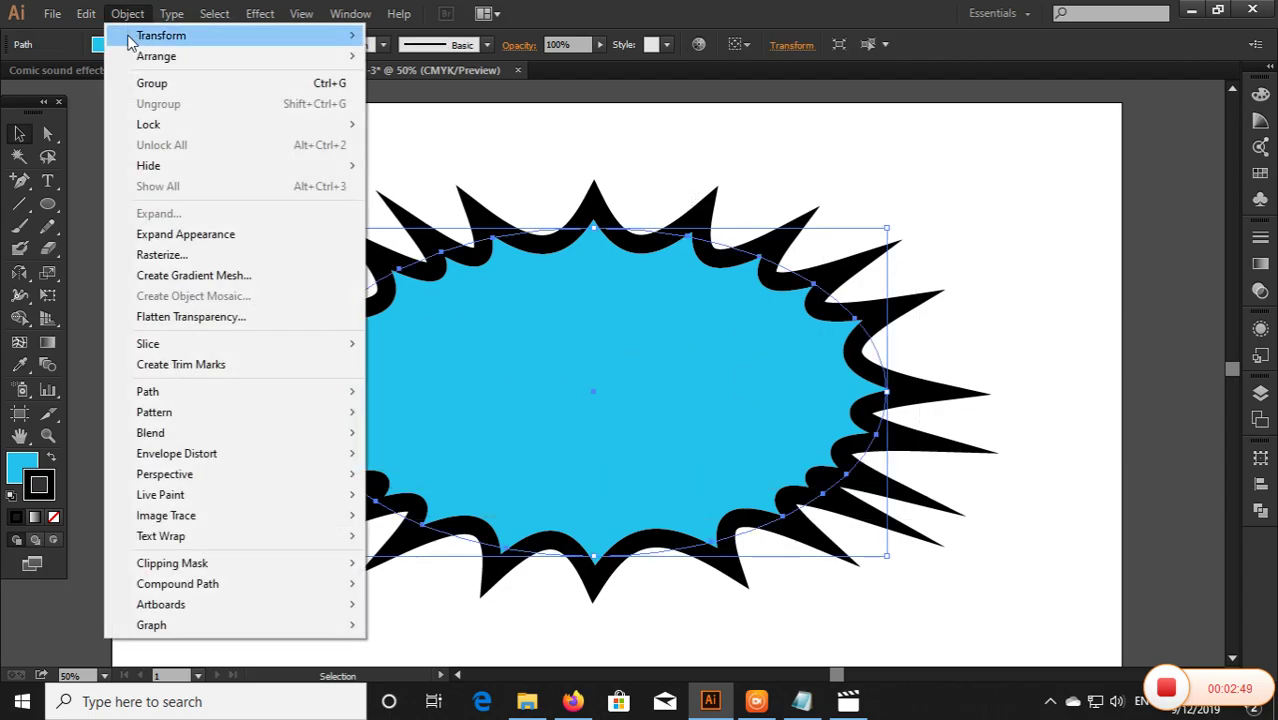
click(206, 240)
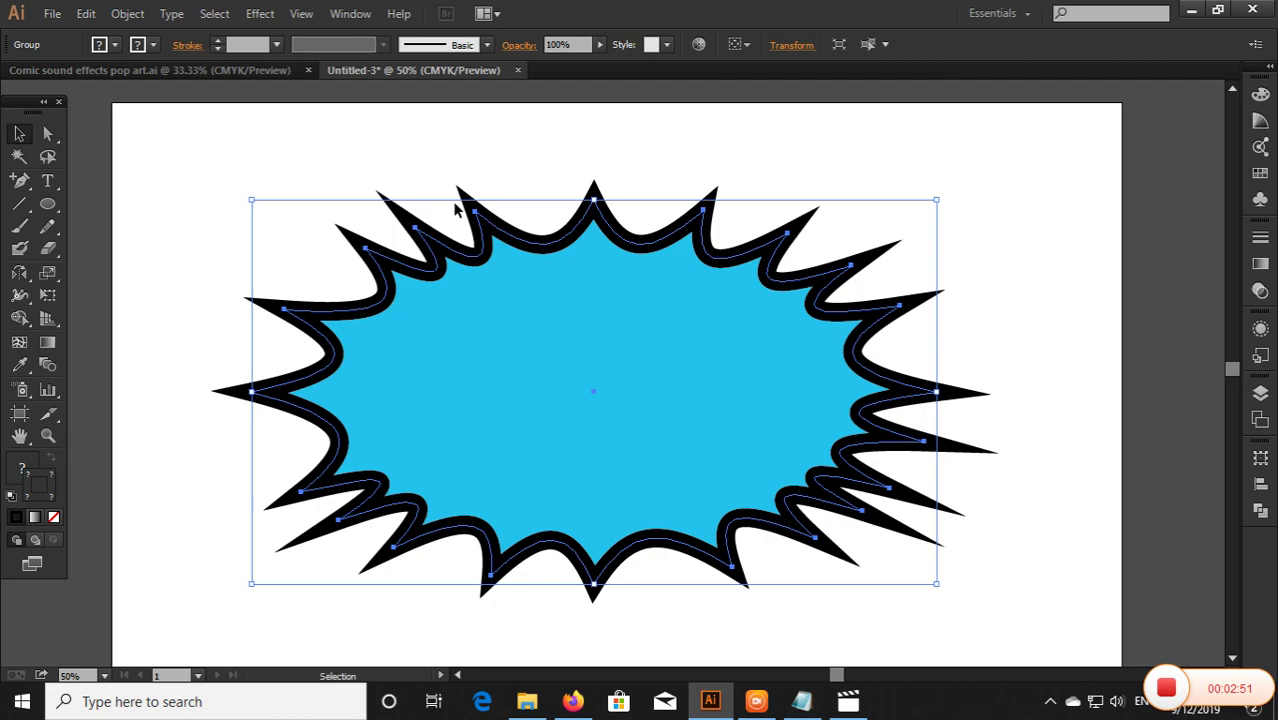
click(127, 14)
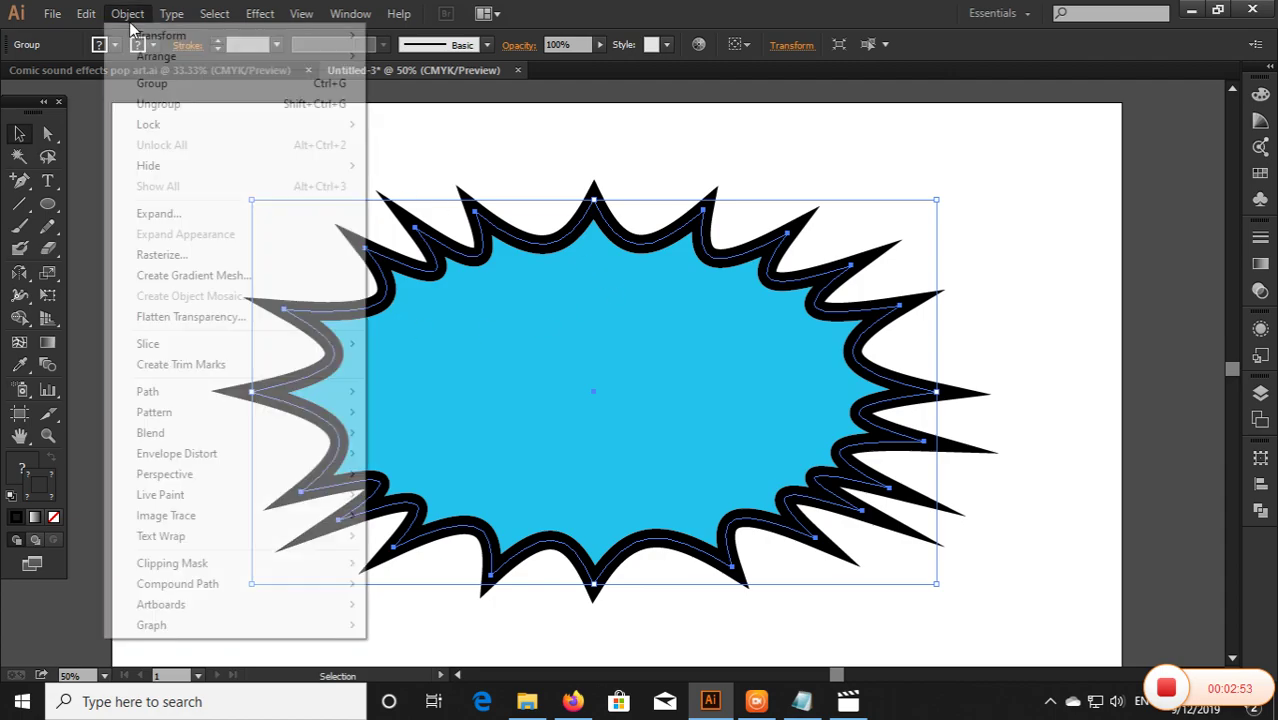
click(170, 213)
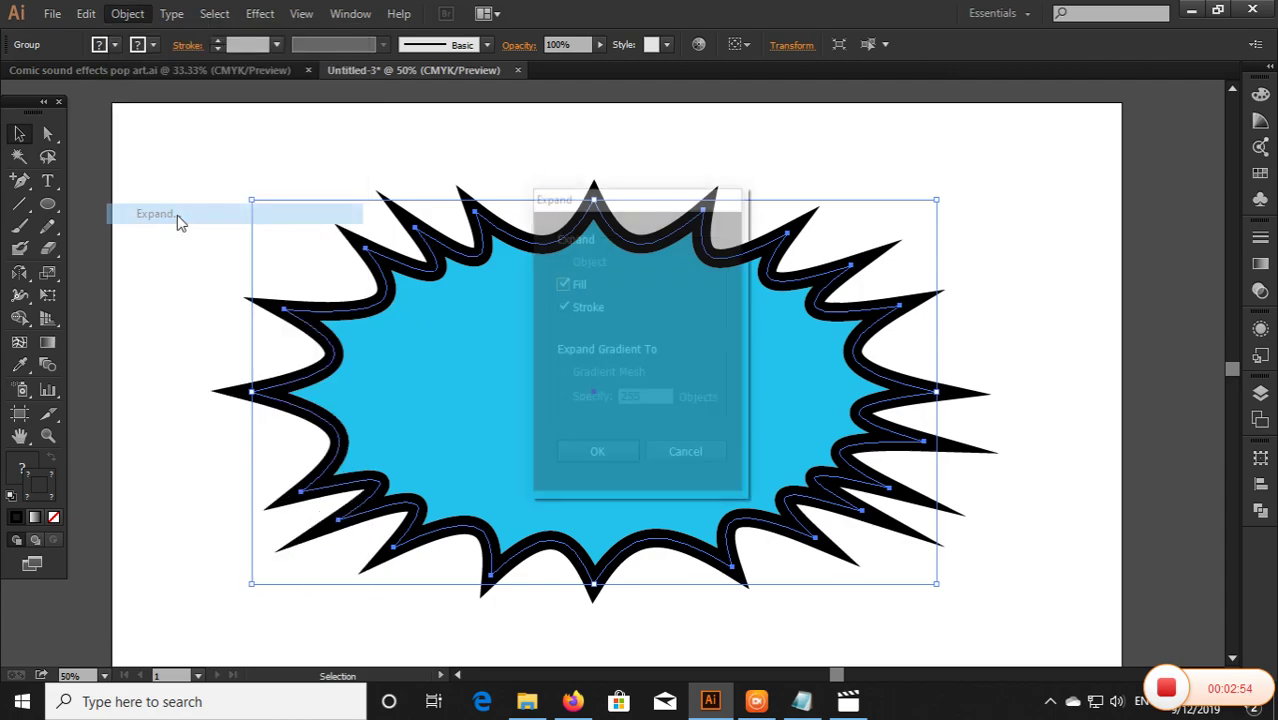
click(610, 452)
click(735, 181)
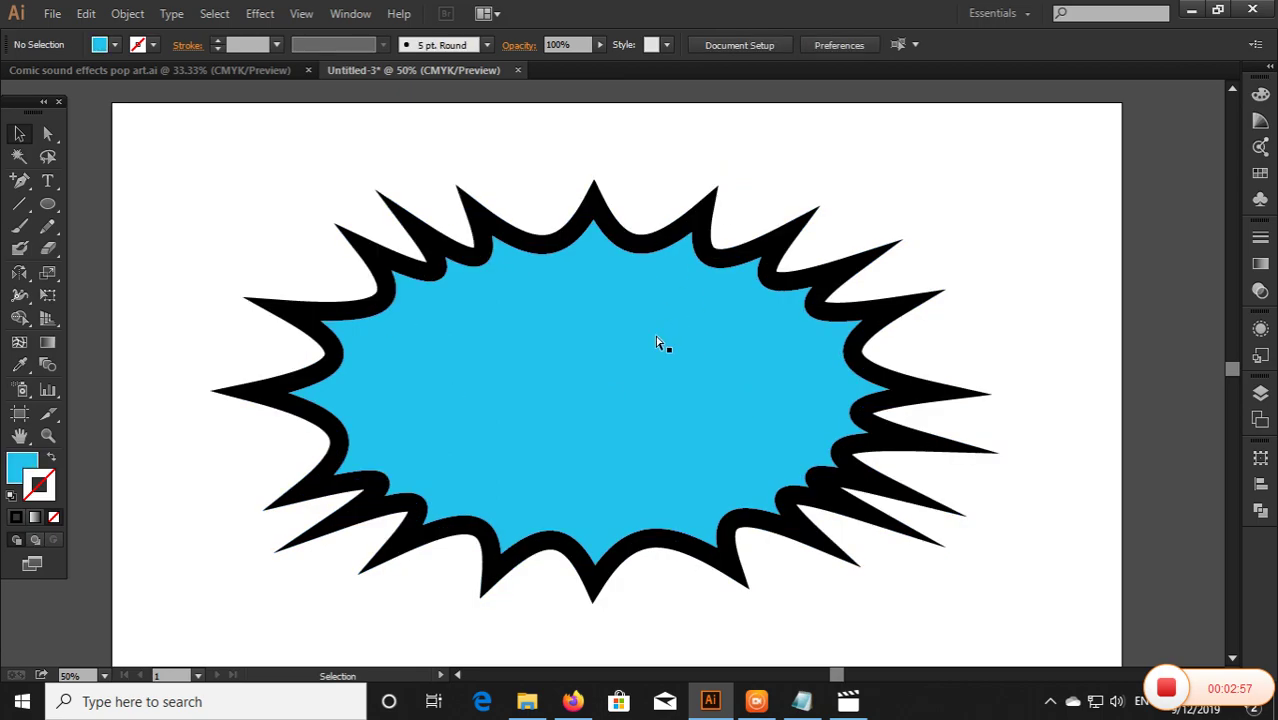
key(ctrl+minus)
scroll(533, 317, down, 1)
drag(824, 471, 824, 457)
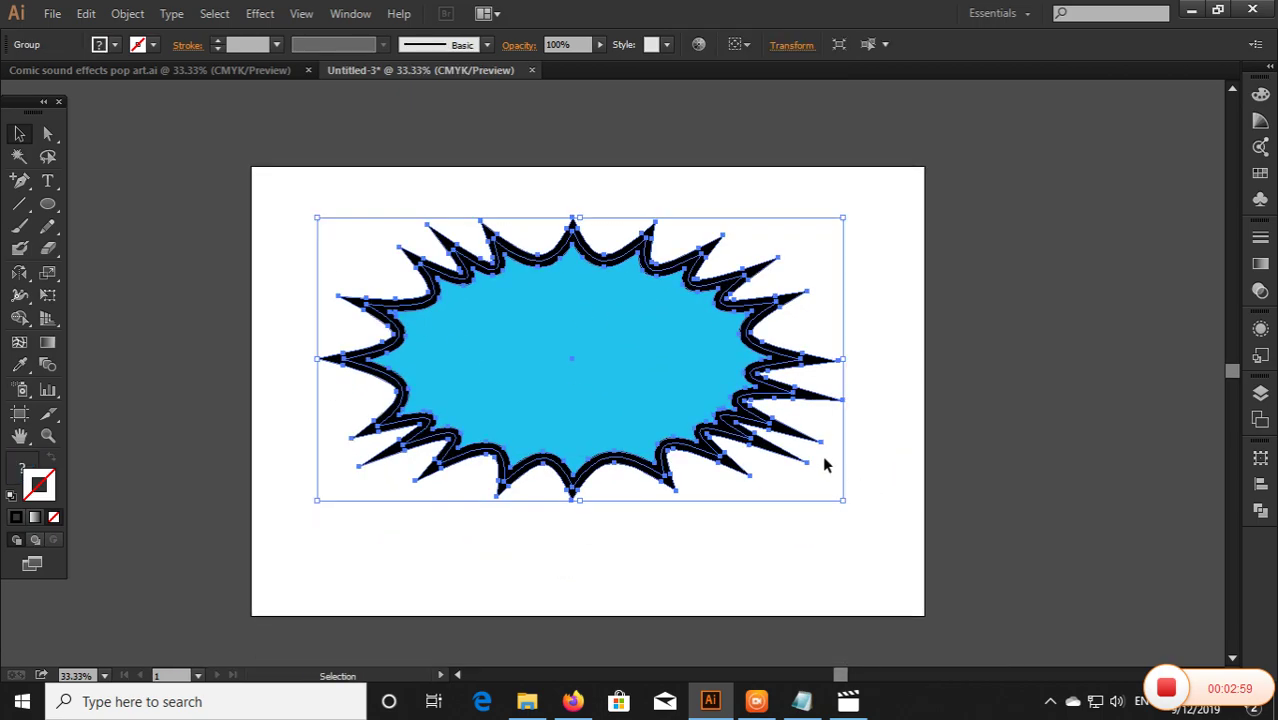
Step: Type 'Nice Job' at 72 pt inside the starburst and move it toward the centre
click(47, 180)
click(428, 362)
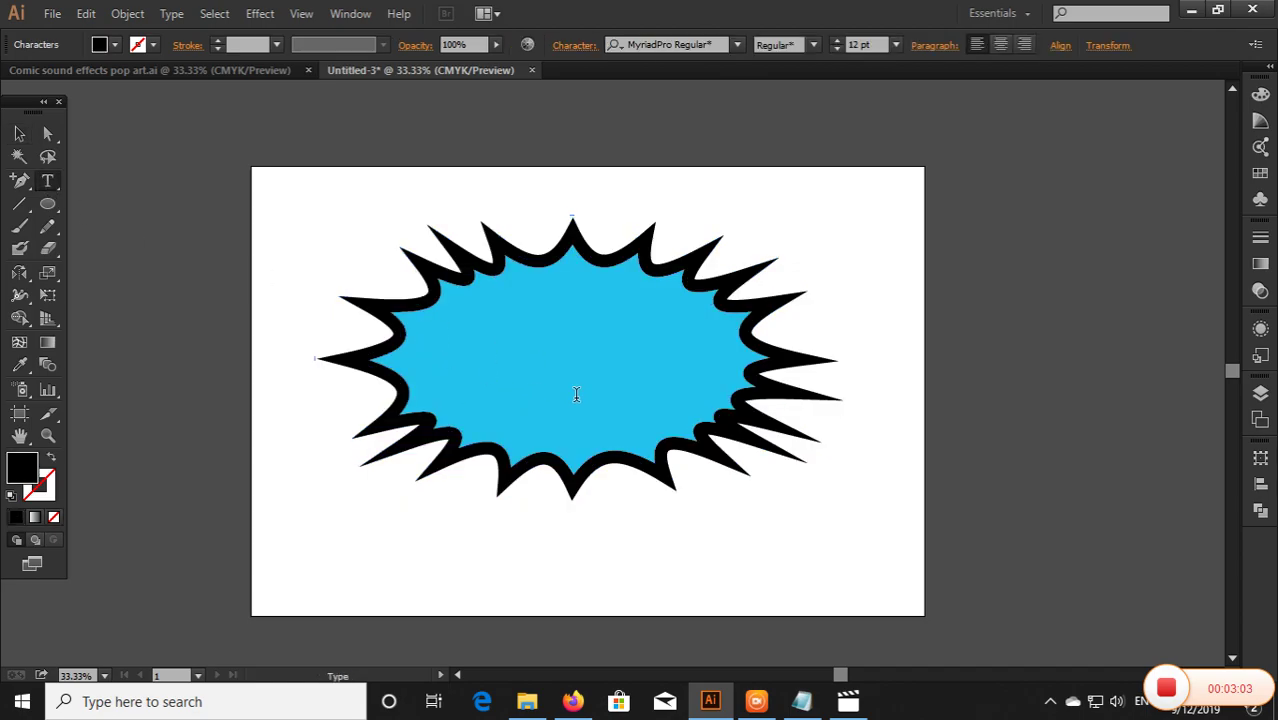
click(896, 45)
click(919, 380)
key(BackSpace)
key(BackSpace)
text(Nice Job)
click(19, 133)
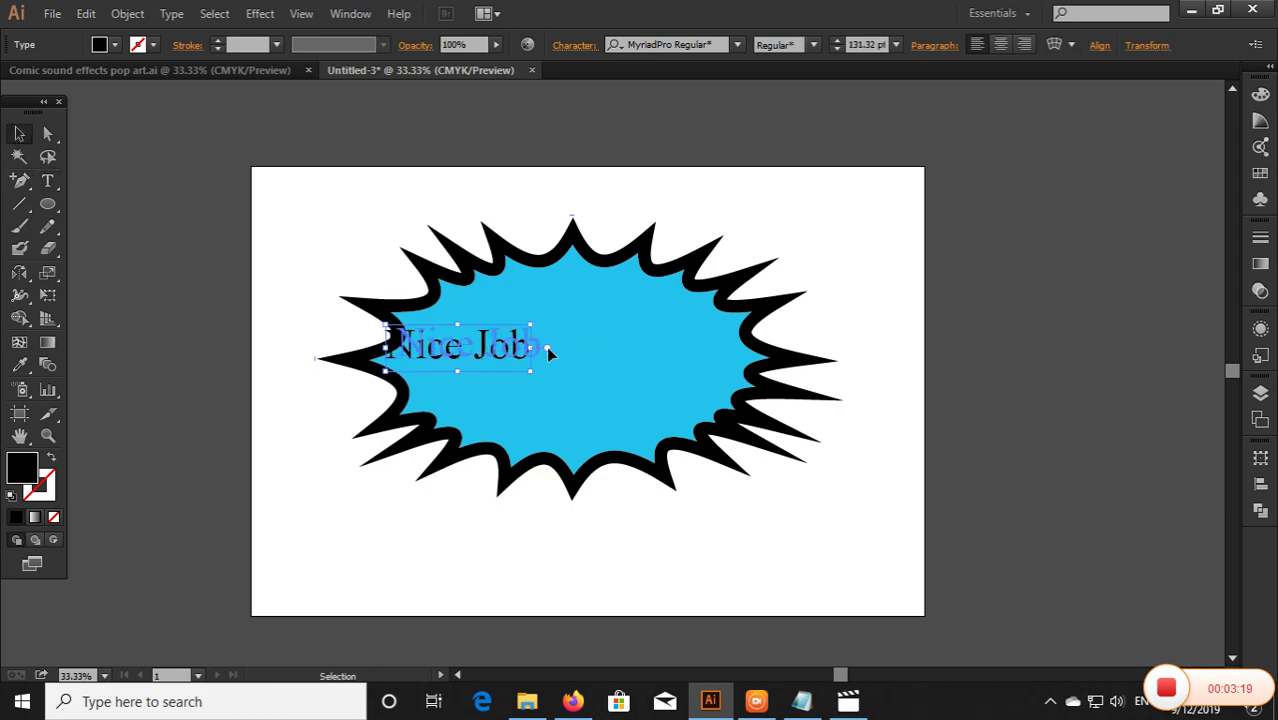
drag(530, 352, 601, 351)
Step: Set the text font to AC and break 'Job' onto a second line
click(721, 45)
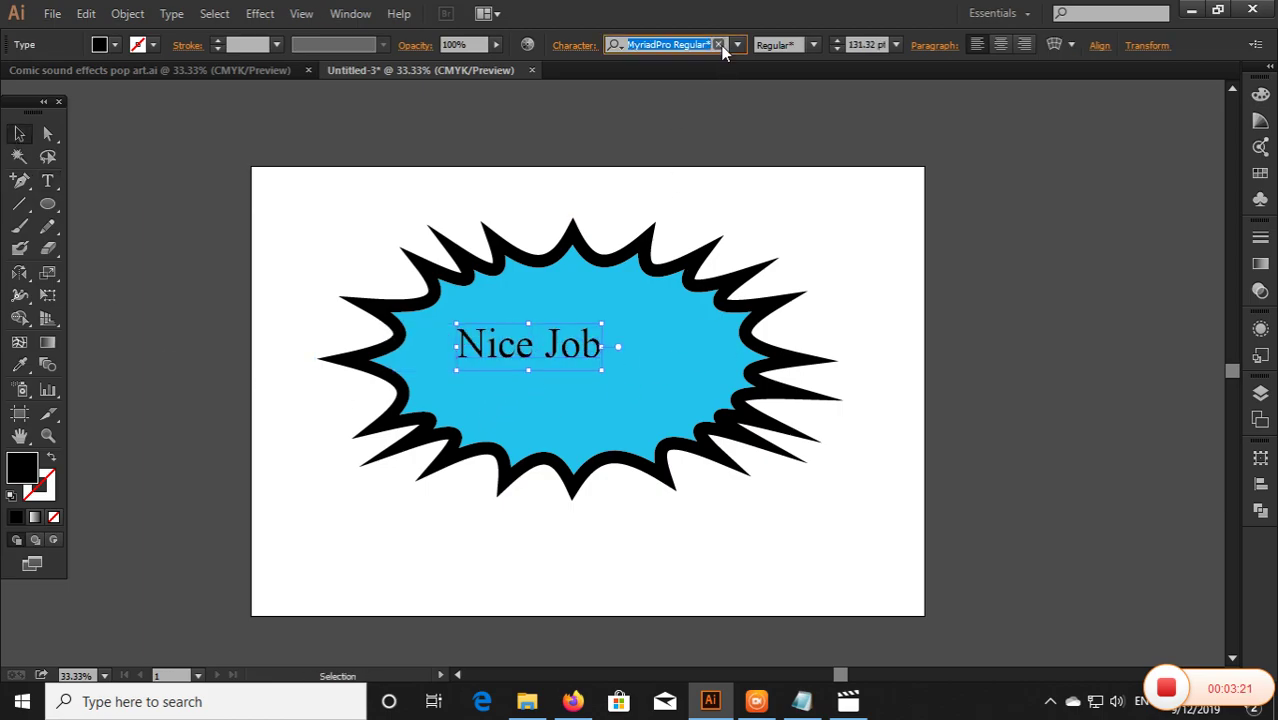
text(AC)
key(Return)
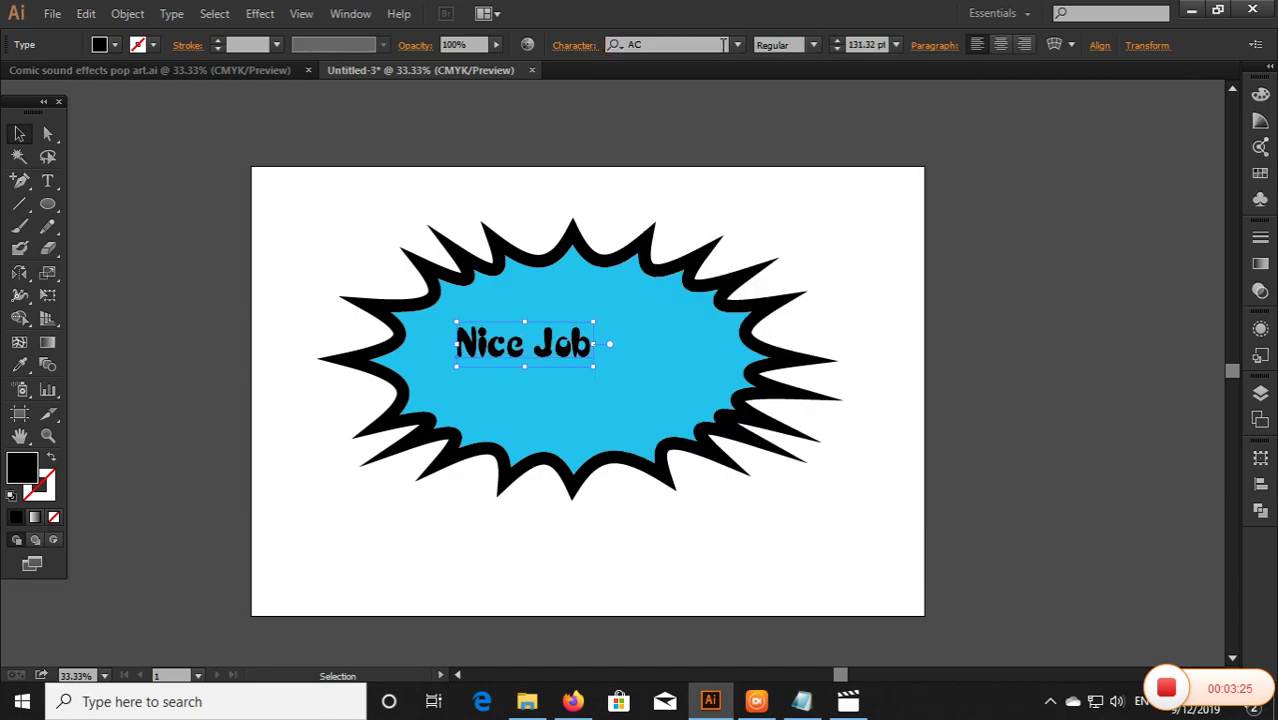
click(47, 181)
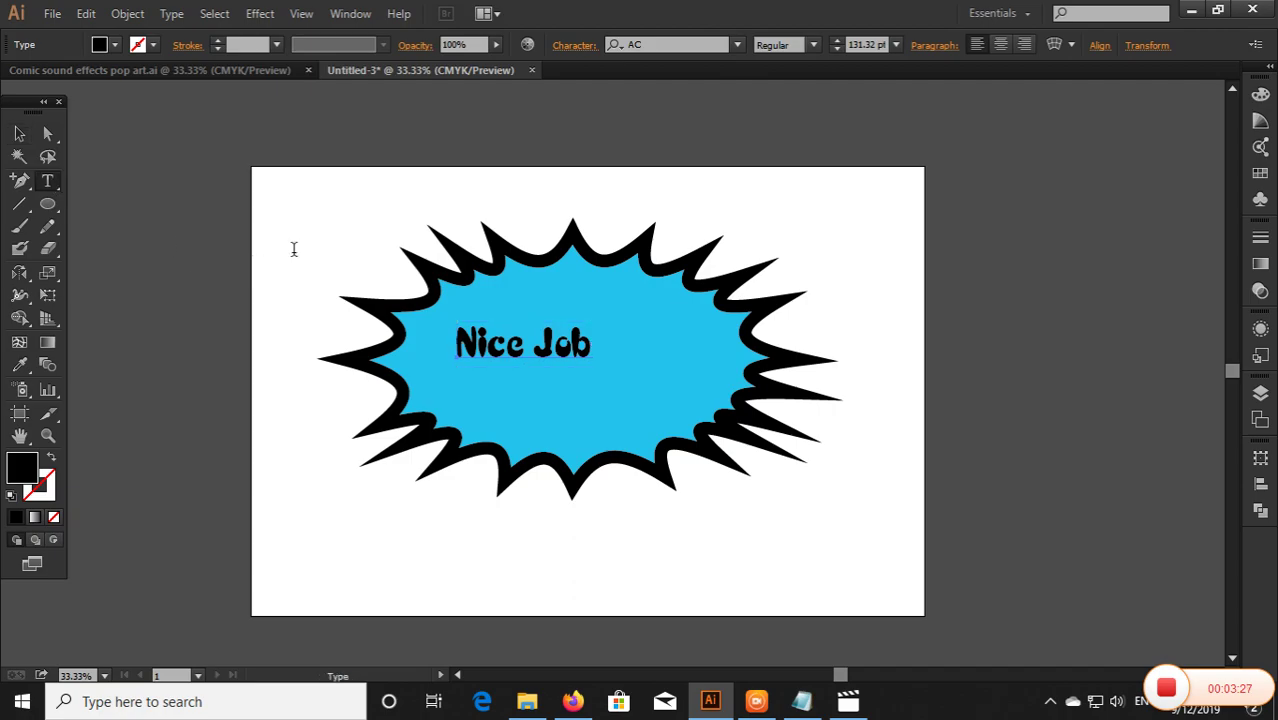
key(ctrl+shift+a)
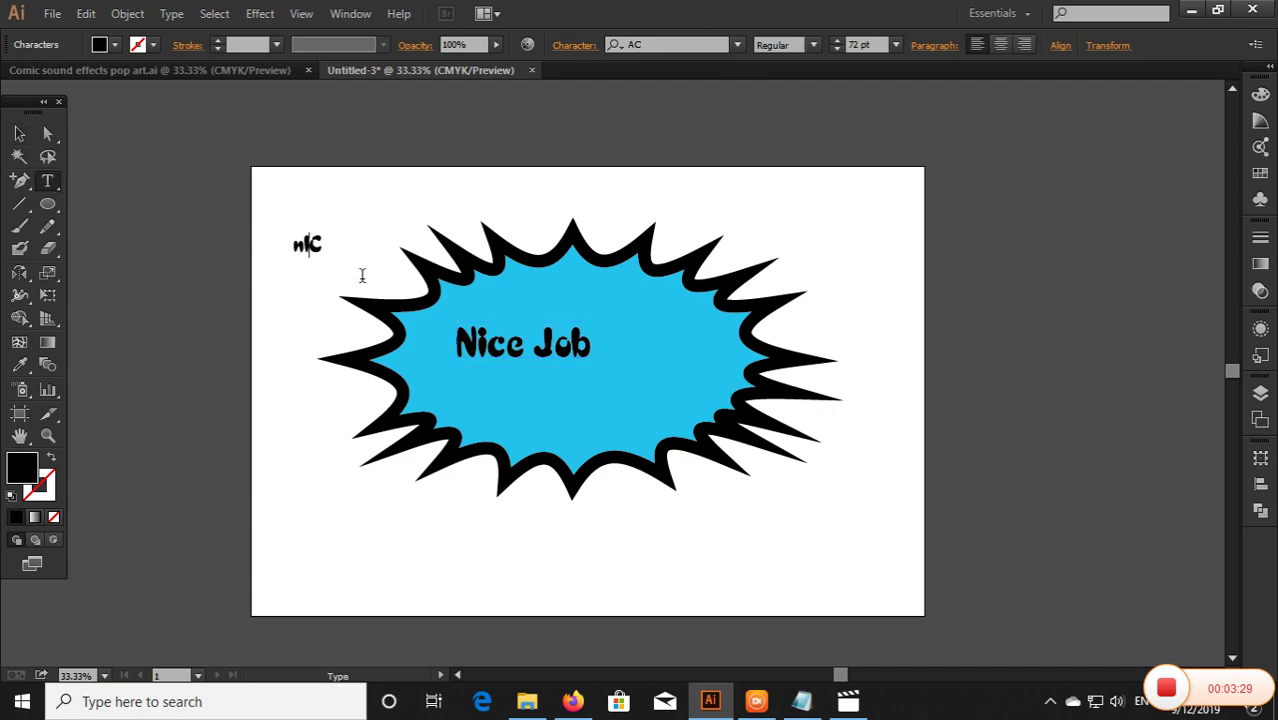
key(BackSpace)
key(BackSpace)
key(BackSpace)
click(538, 362)
key(Return)
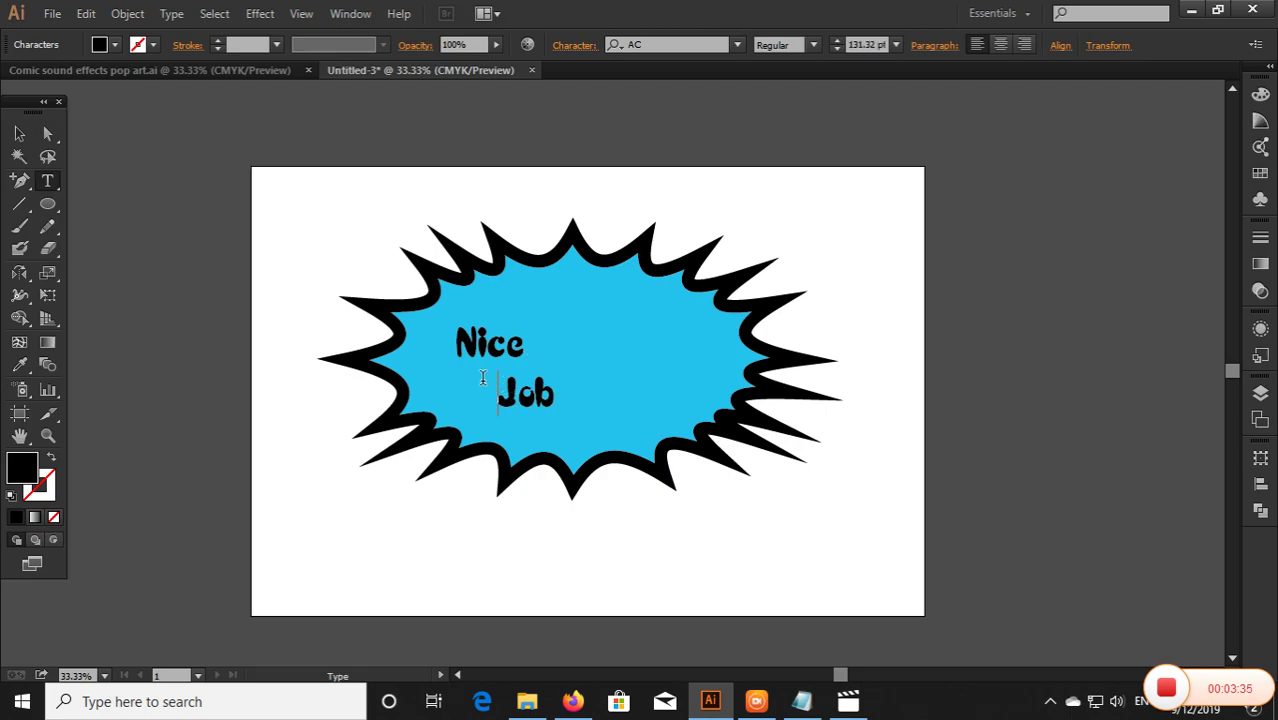
Step: Enlarge the Nice Job text and make its fill white
click(19, 133)
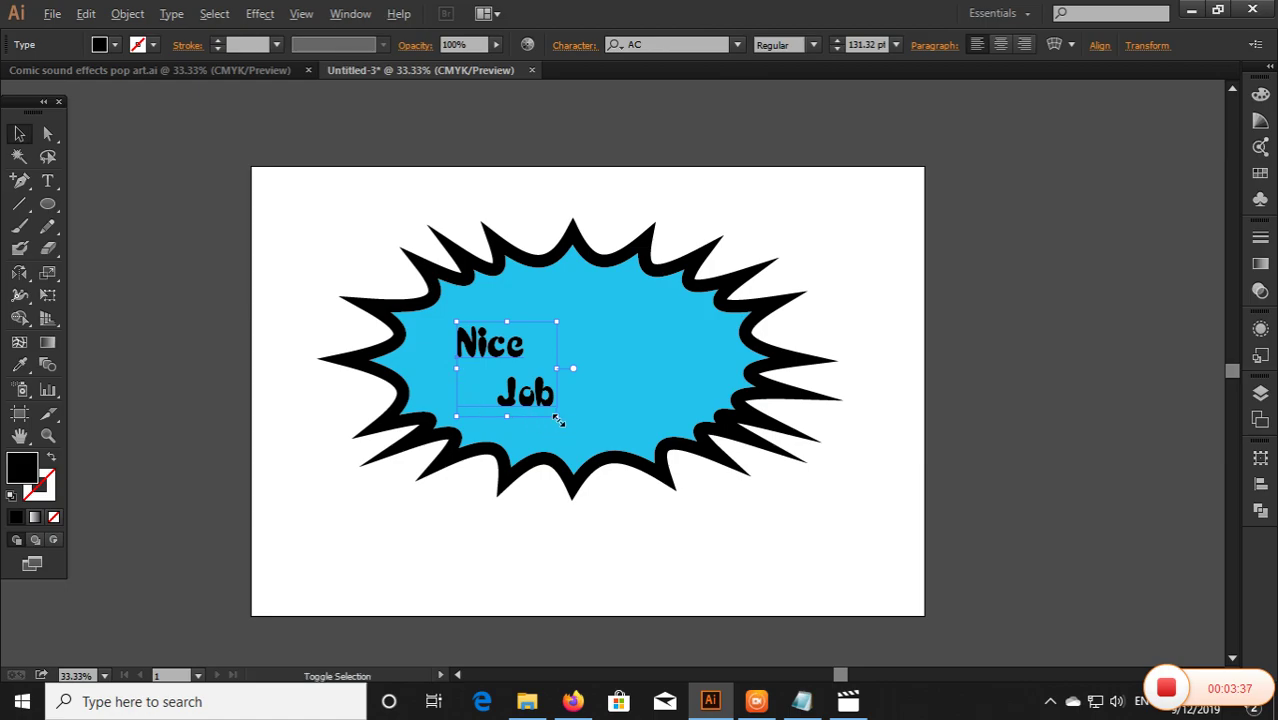
drag(574, 433, 600, 448)
drag(520, 330, 561, 330)
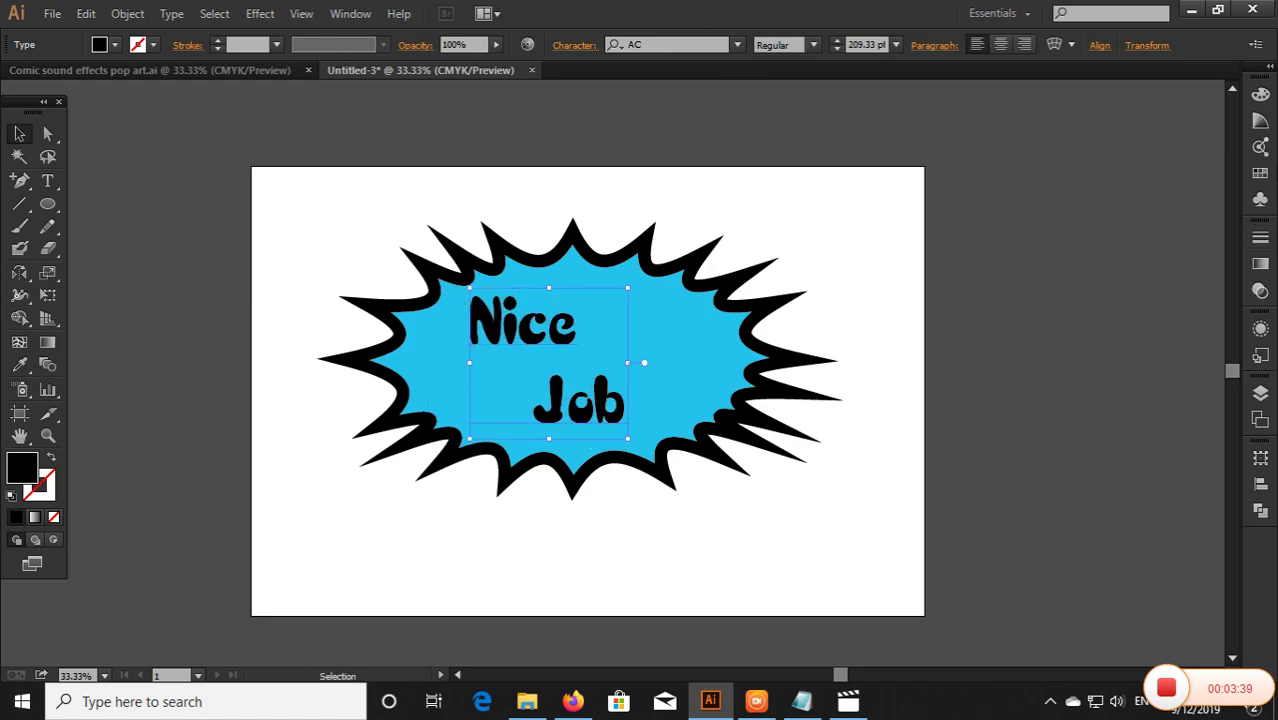
click(1260, 97)
click(1051, 203)
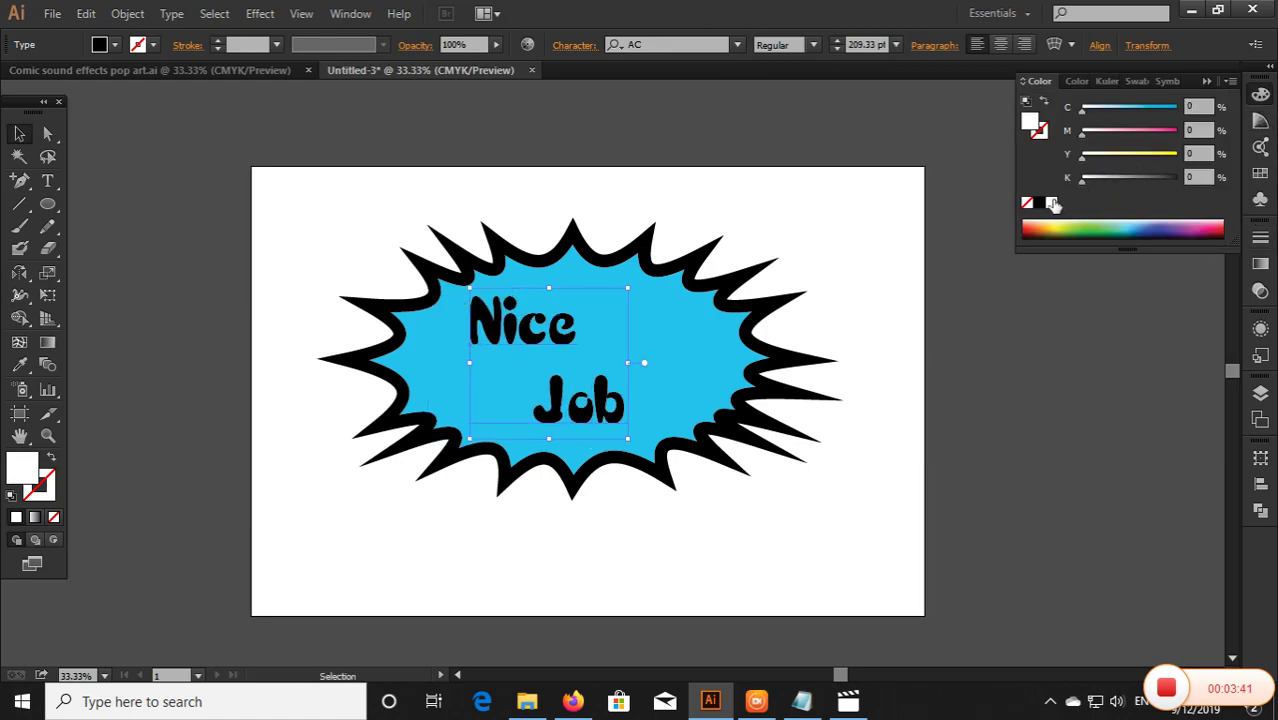
click(931, 290)
click(1260, 95)
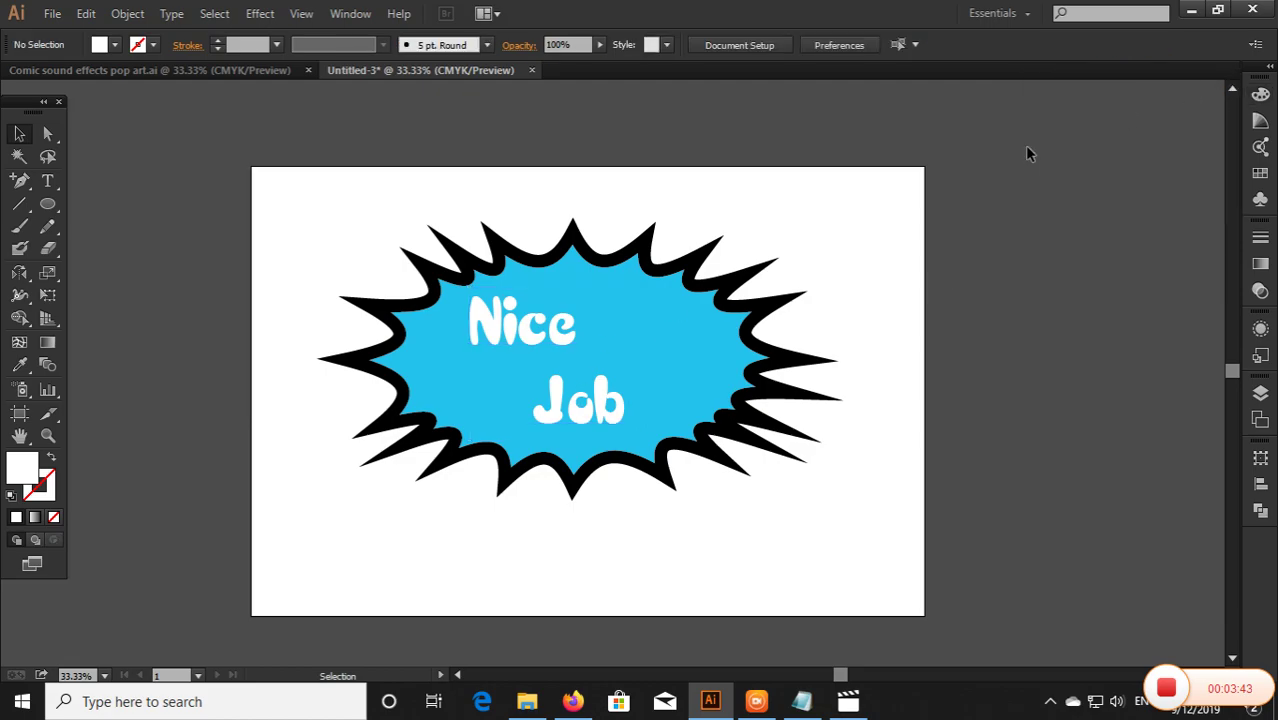
scroll(805, 297, down, 1)
click(22, 227)
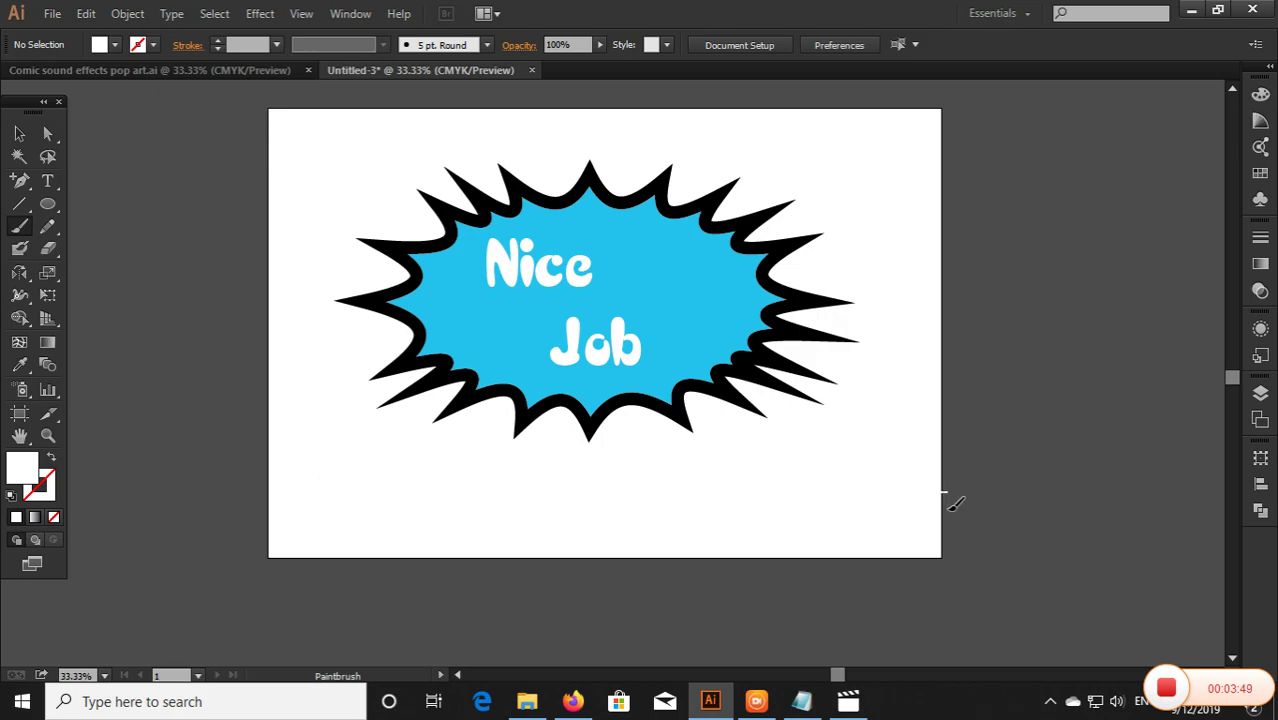
key(shift+x)
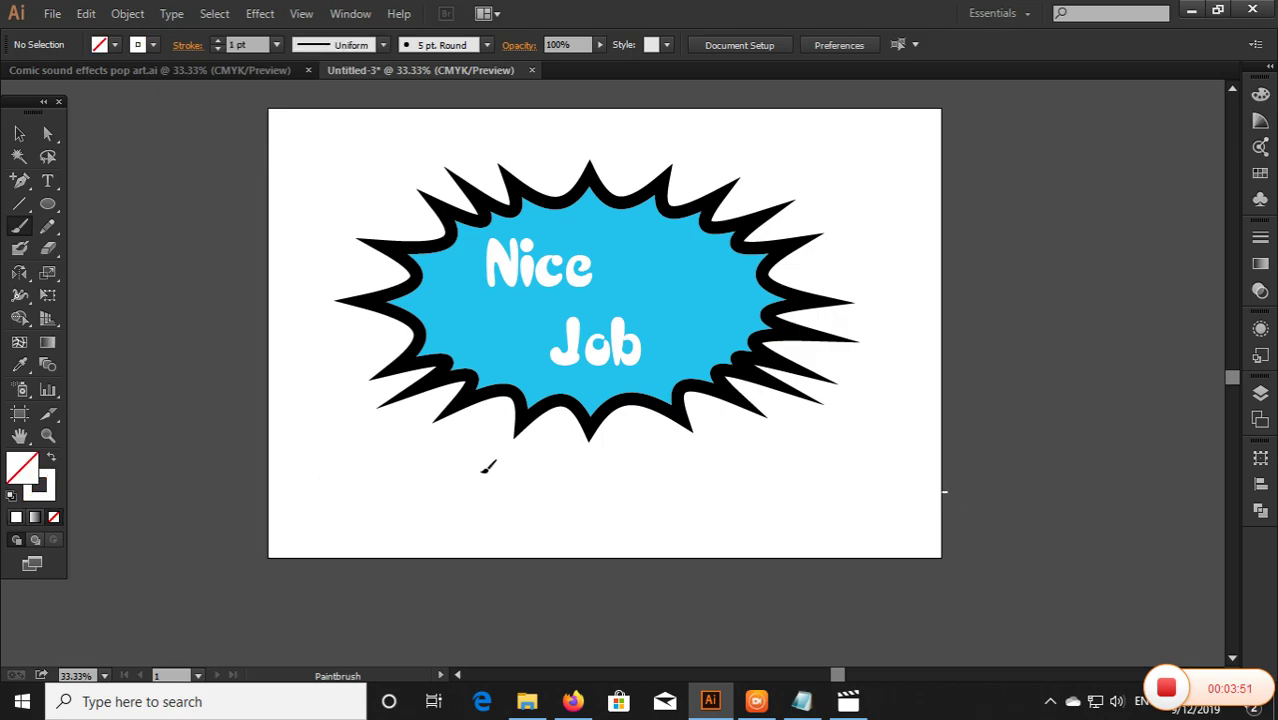
drag(487, 467, 1076, 467)
click(19, 133)
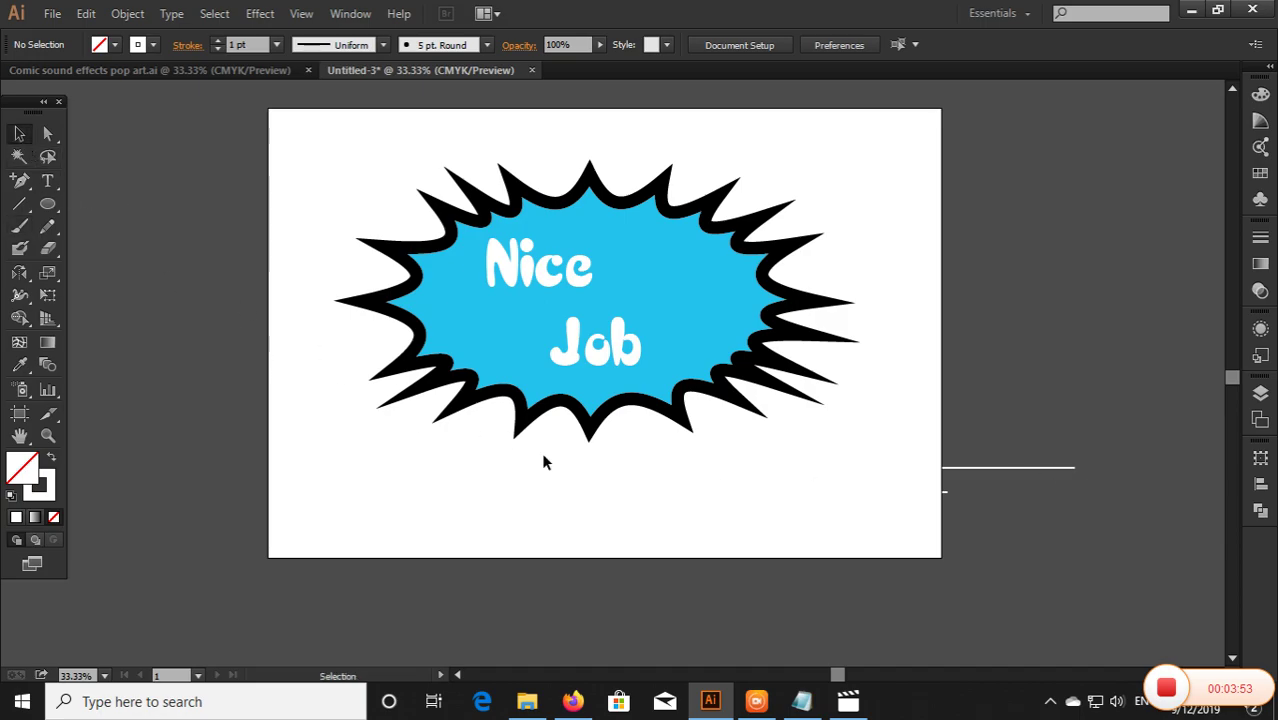
click(975, 490)
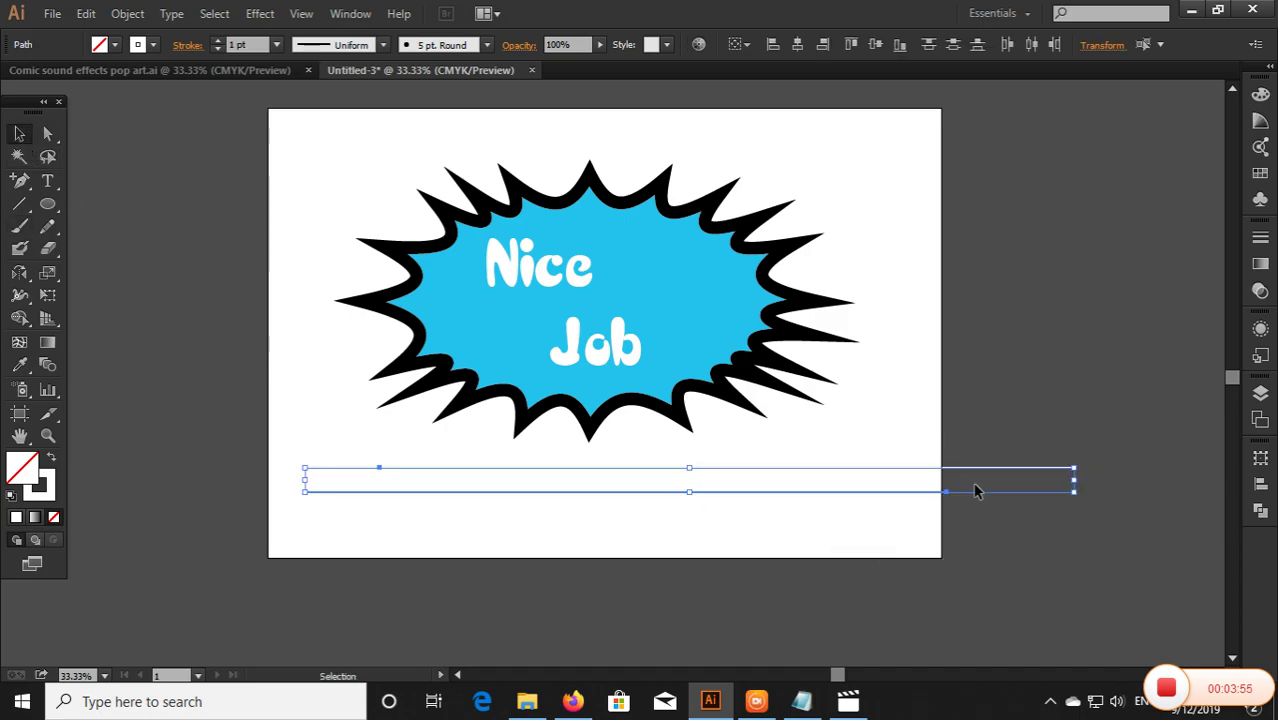
click(900, 420)
click(487, 44)
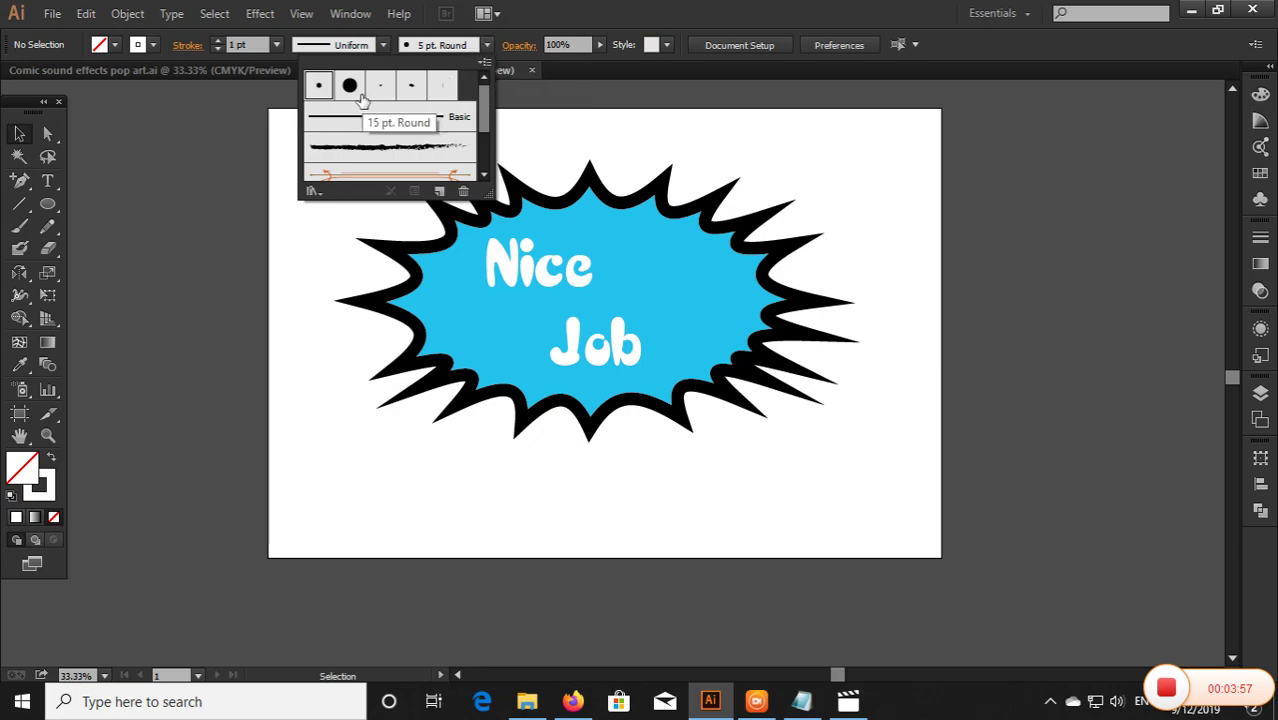
Step: Draw a small circle in the artboard's lower left
key(Escape)
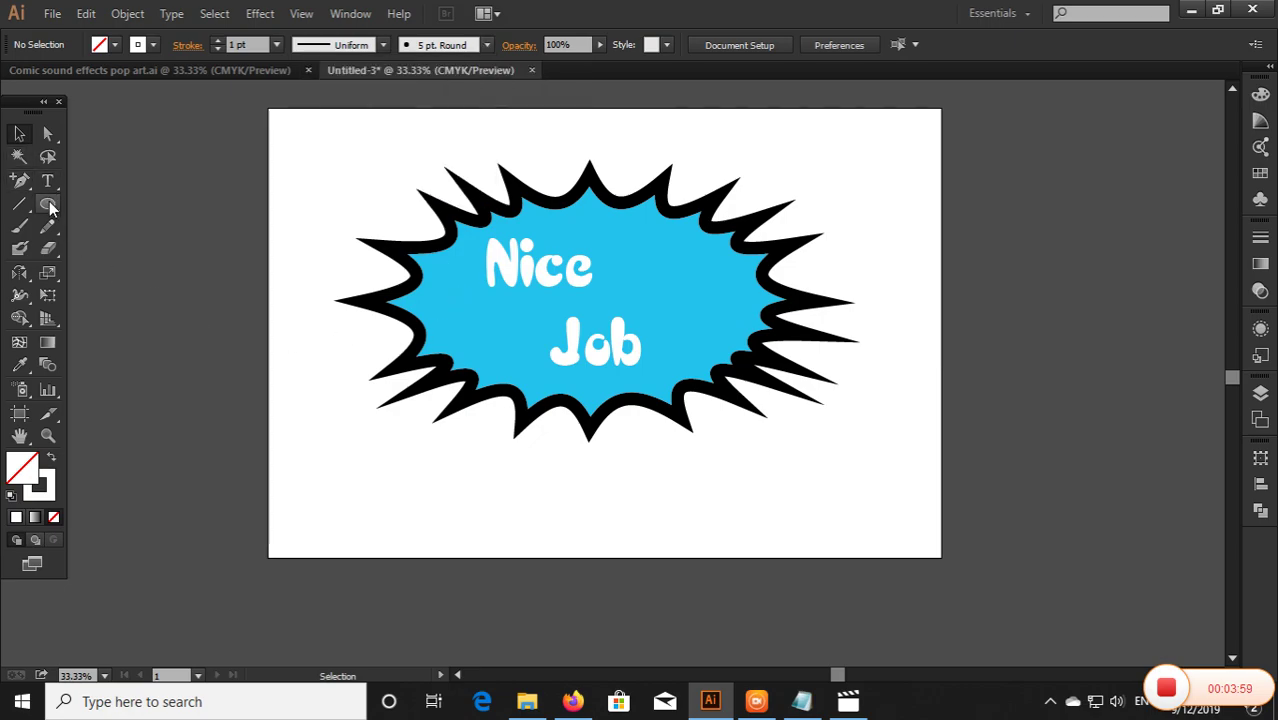
drag(55, 200, 110, 248)
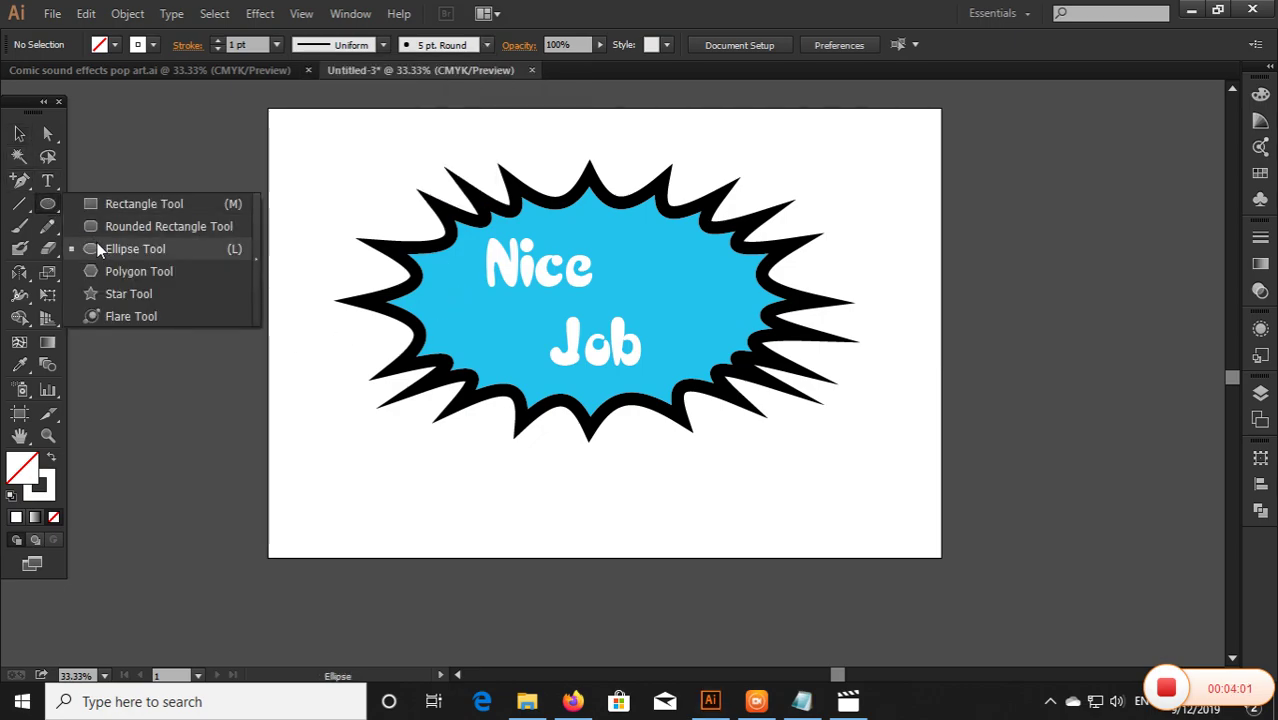
scroll(340, 380, down, 1)
drag(345, 468, 365, 491)
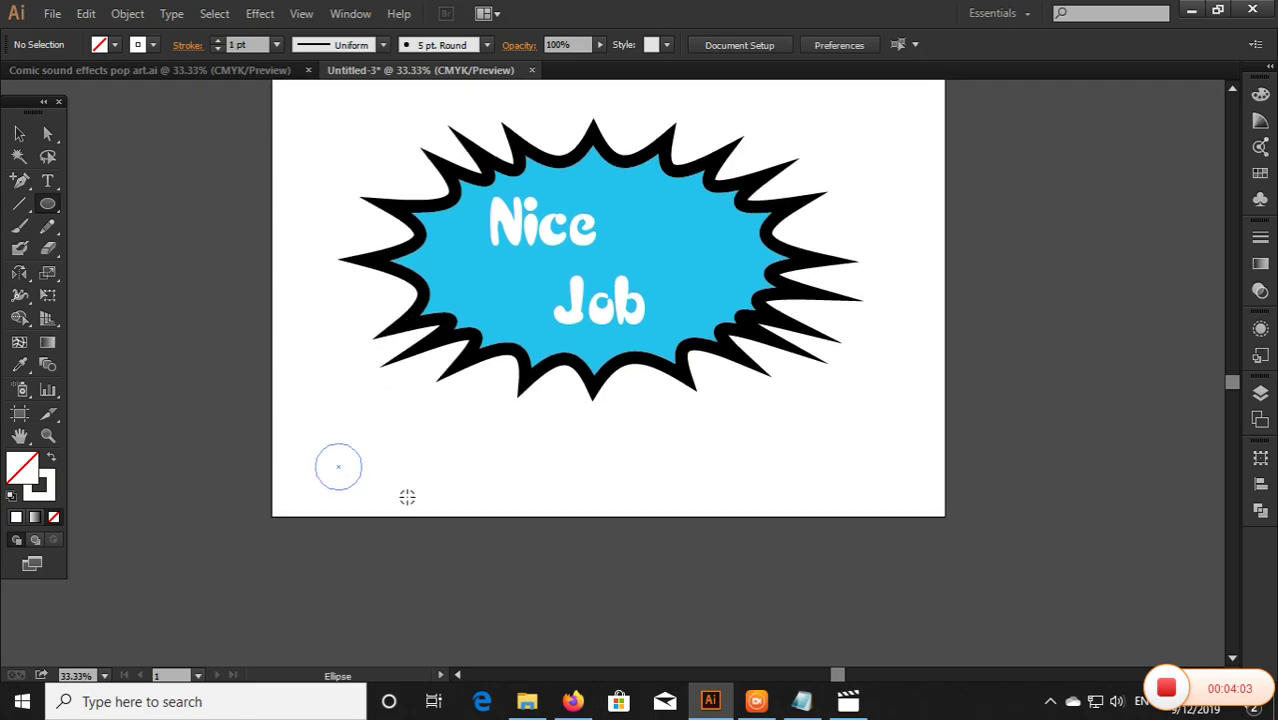
click(19, 133)
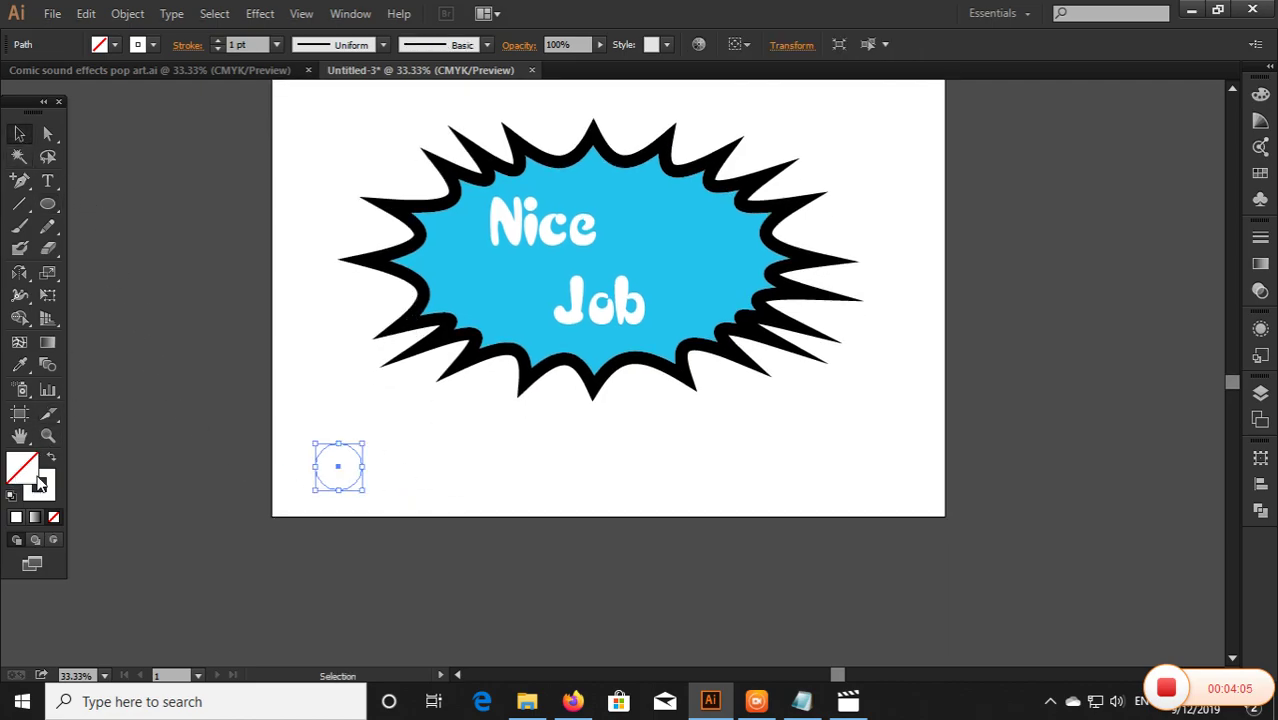
Step: Fill the circle with near-black 0F0105 in the Color Picker
double_click(40, 484)
click(643, 313)
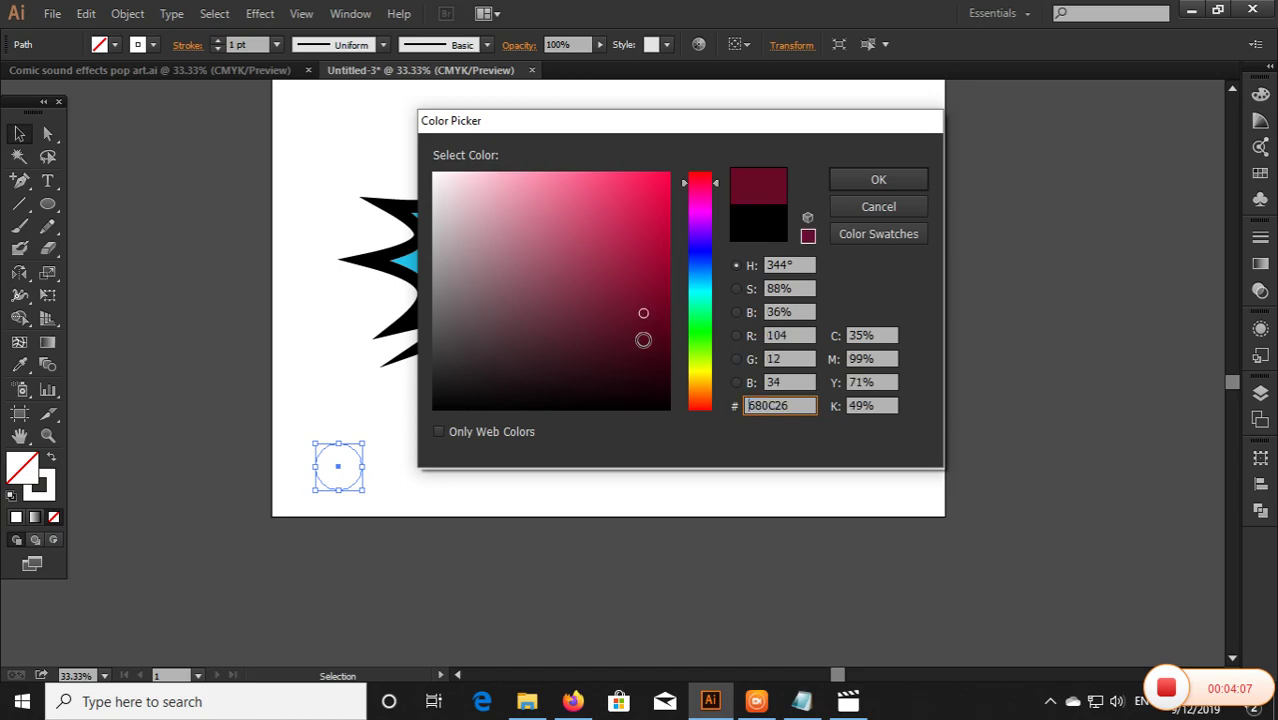
drag(643, 340, 640, 408)
click(877, 207)
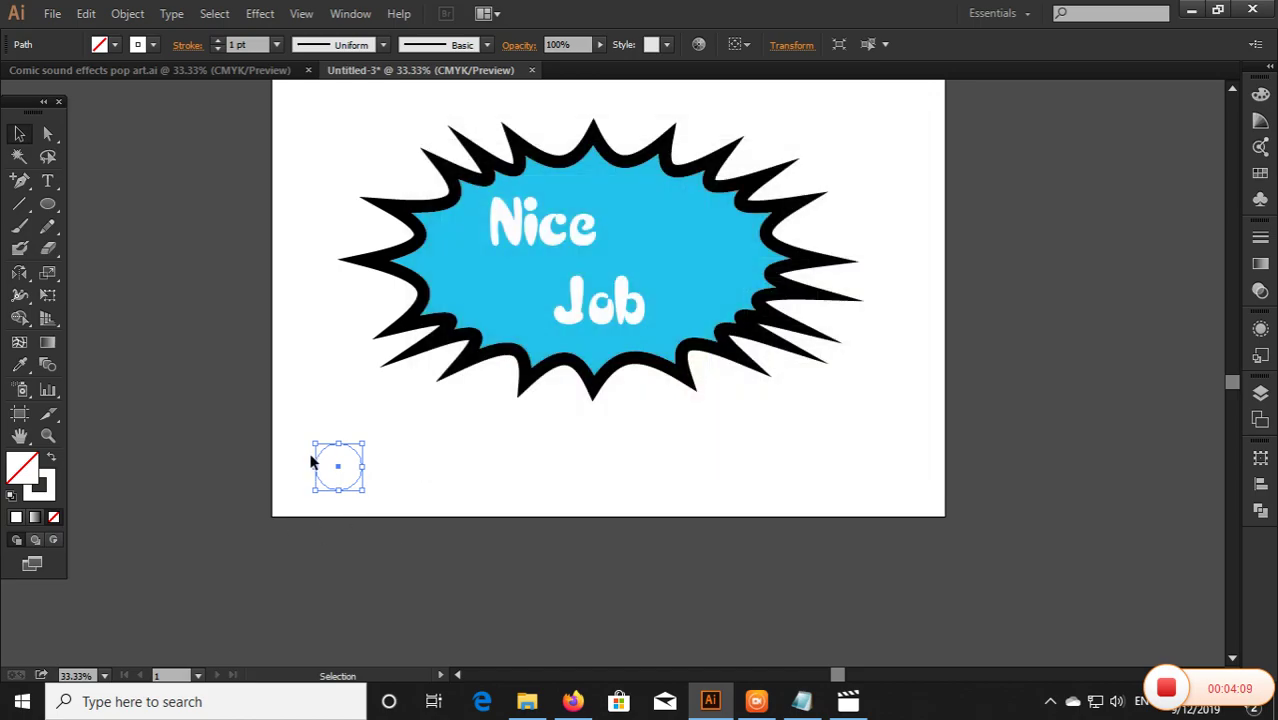
double_click(33, 470)
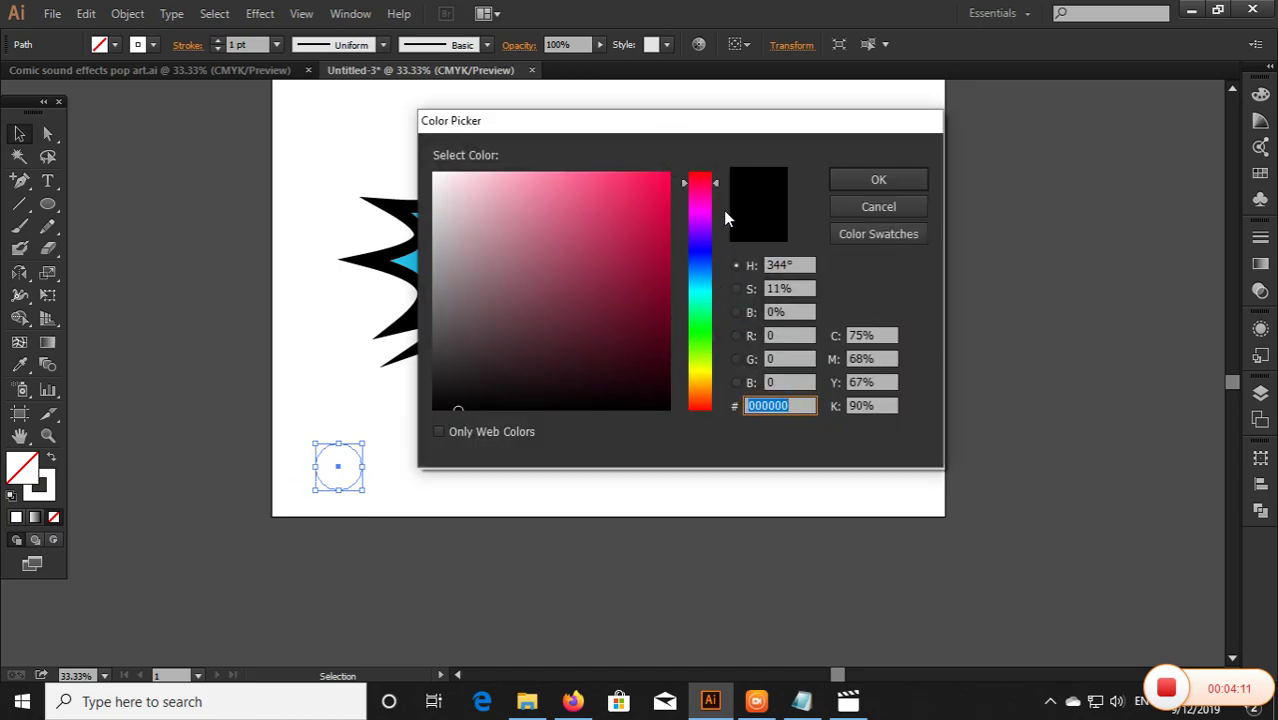
drag(539, 402, 651, 396)
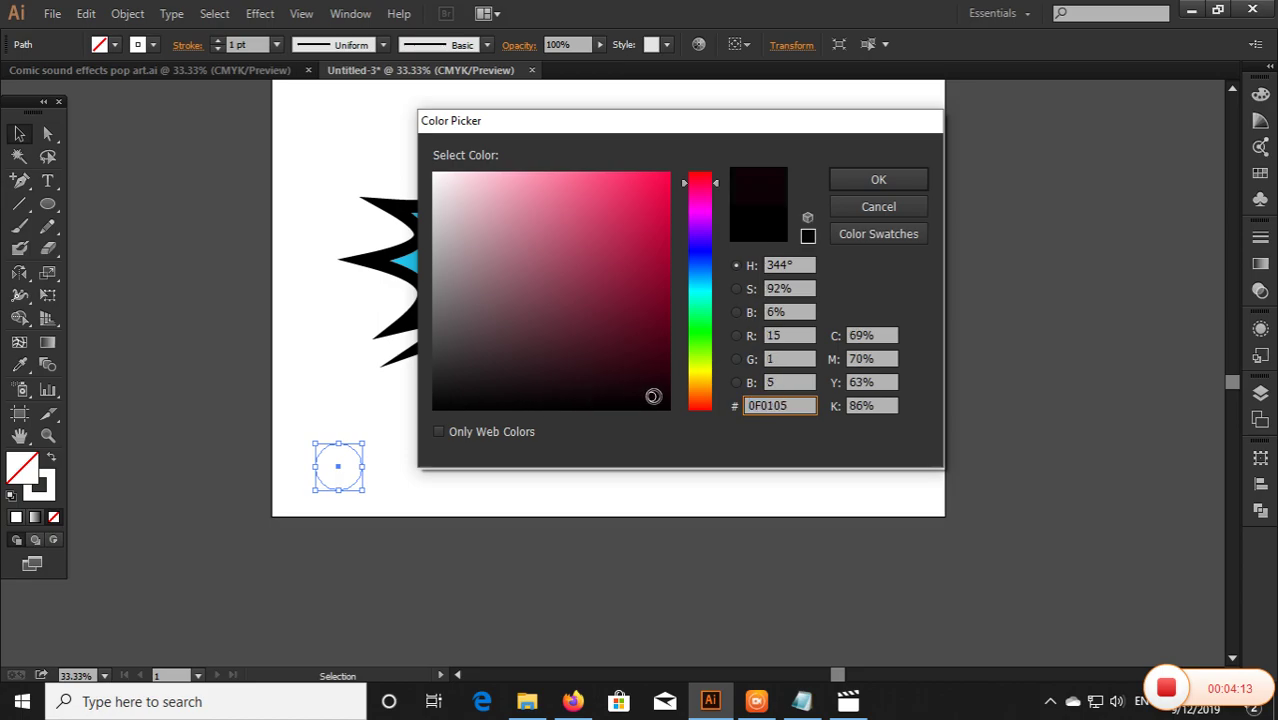
click(896, 179)
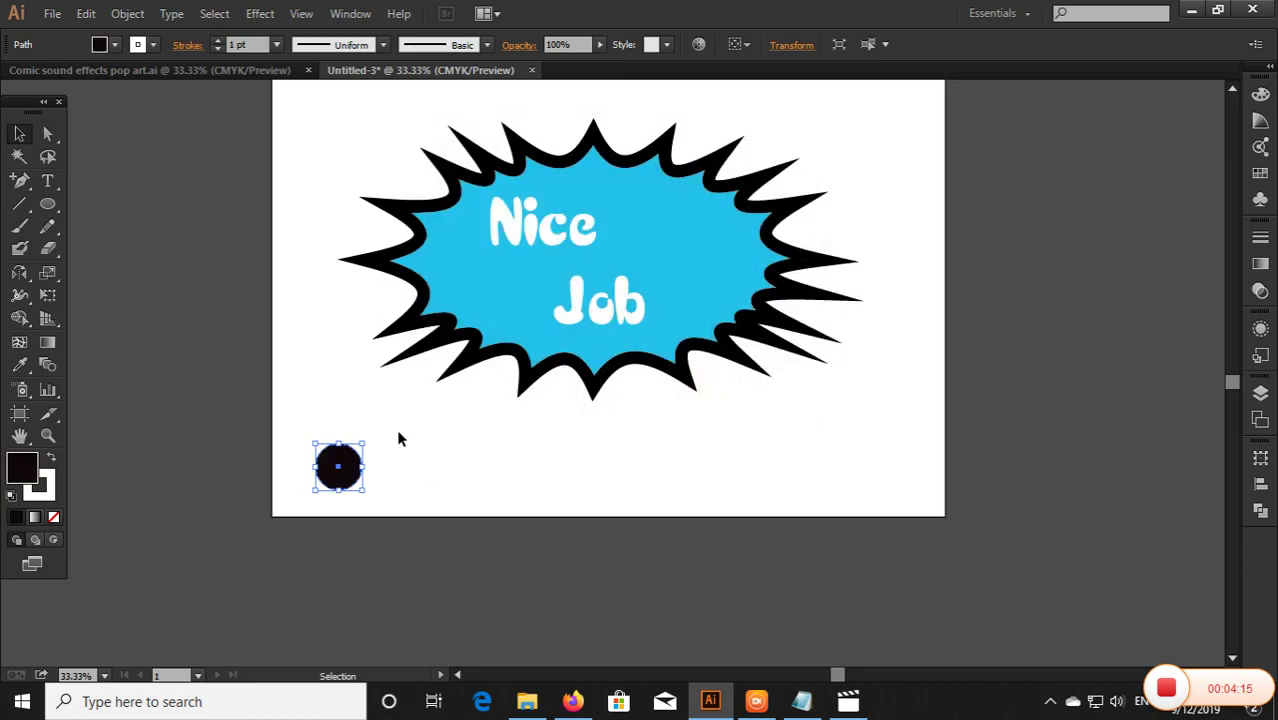
click(487, 44)
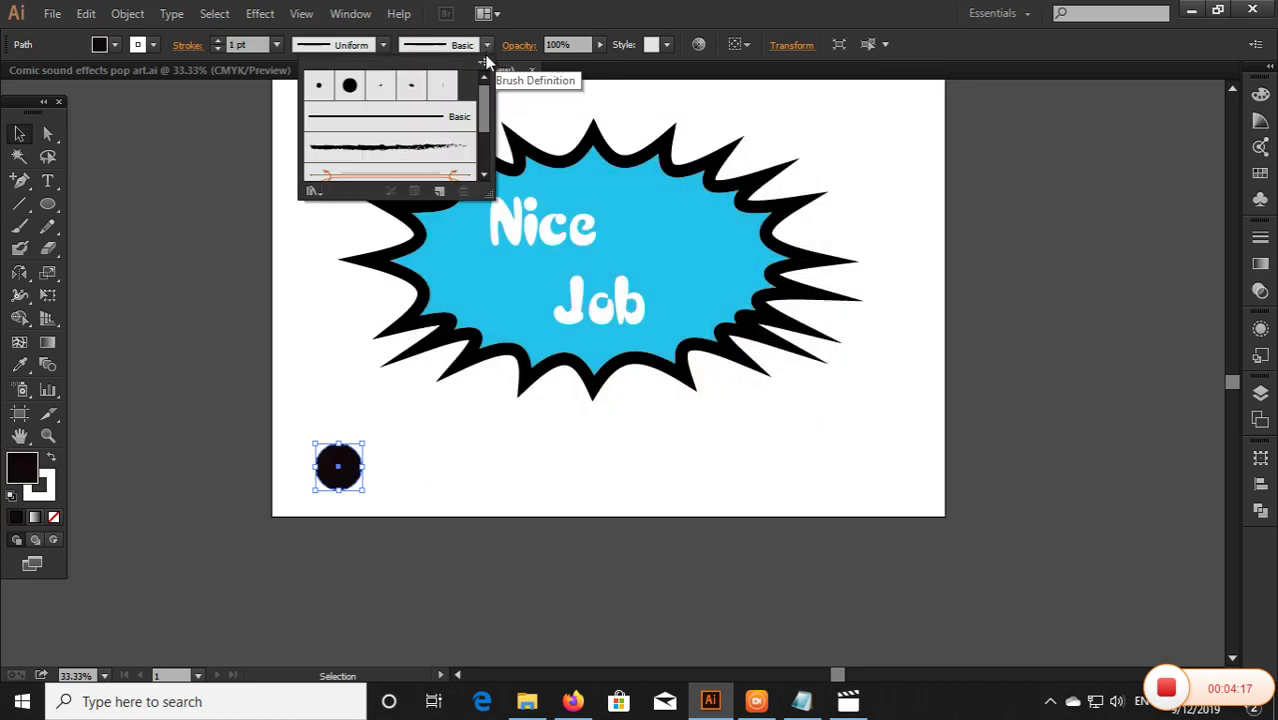
Step: Make the black circle into a fixed-size Scatter Brush 1, then delete the original circle
click(440, 191)
click(580, 373)
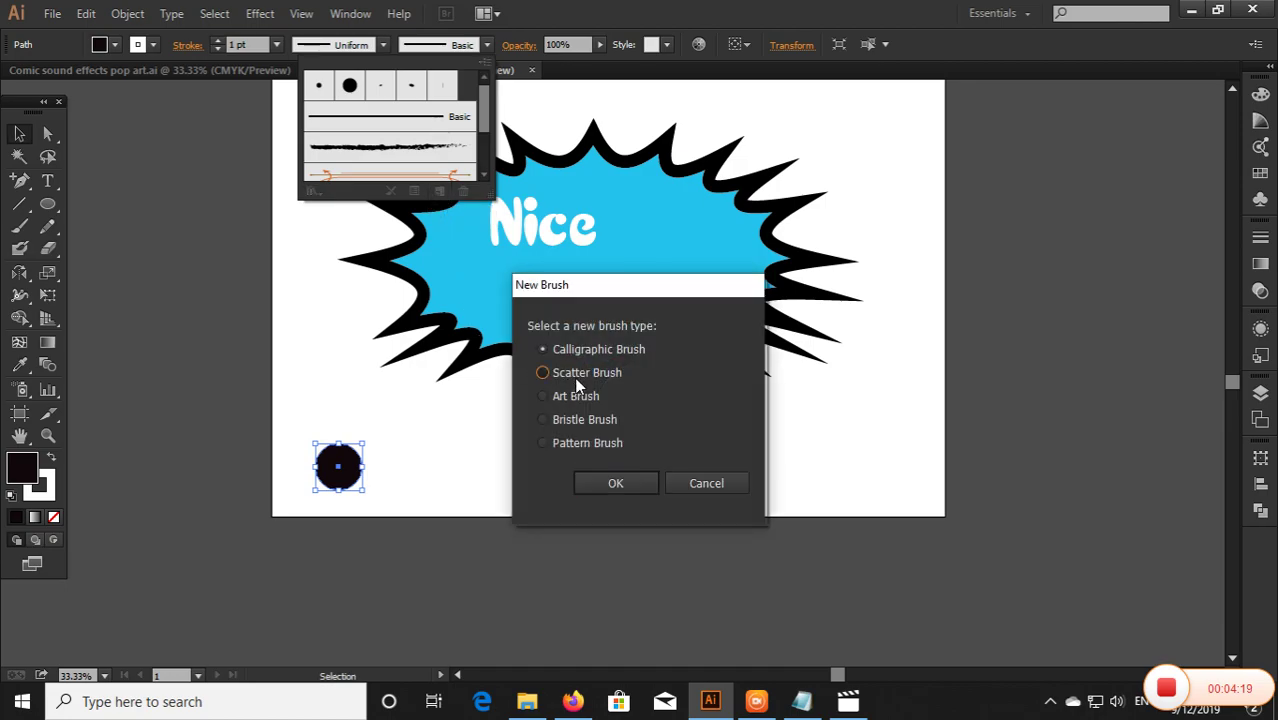
click(615, 483)
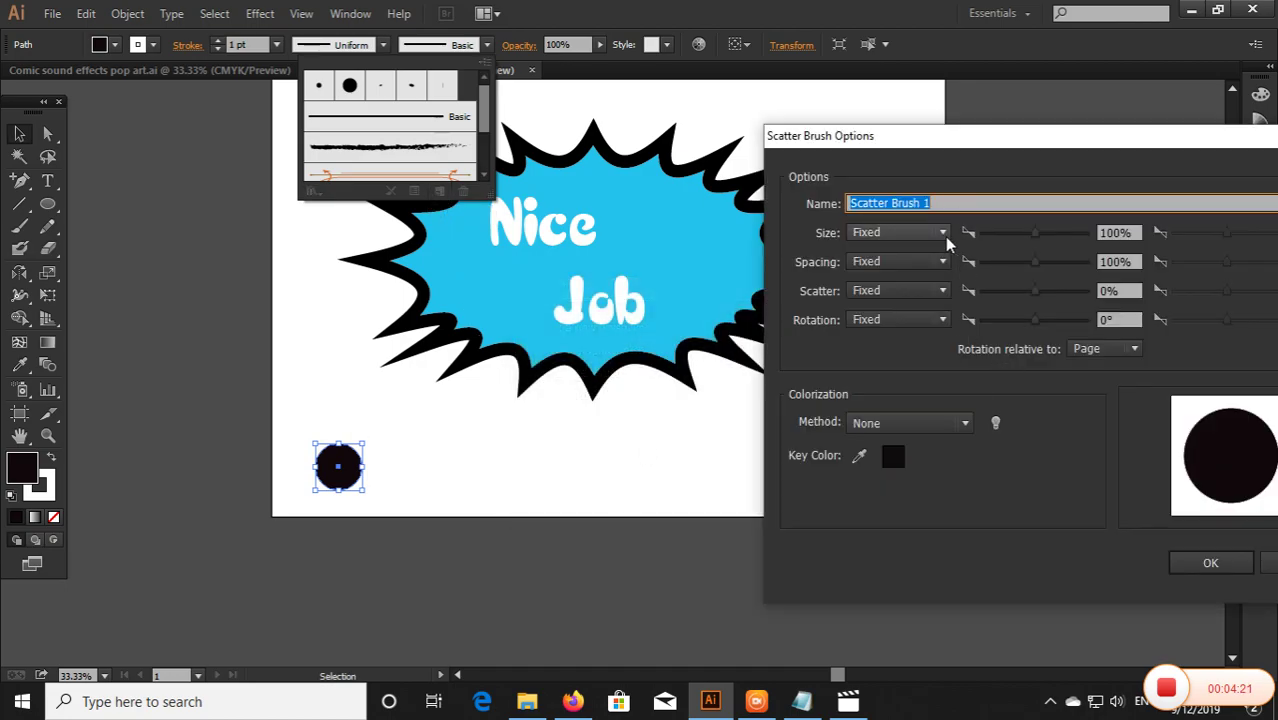
click(938, 236)
click(912, 249)
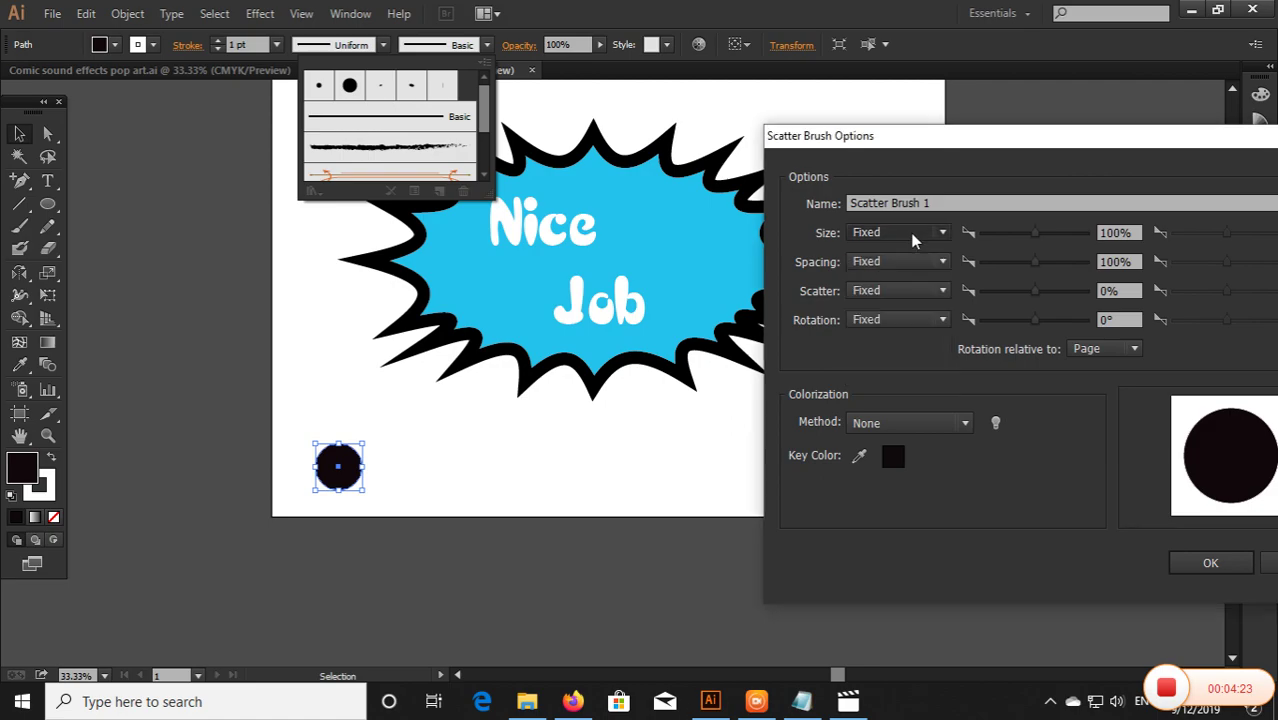
click(1211, 566)
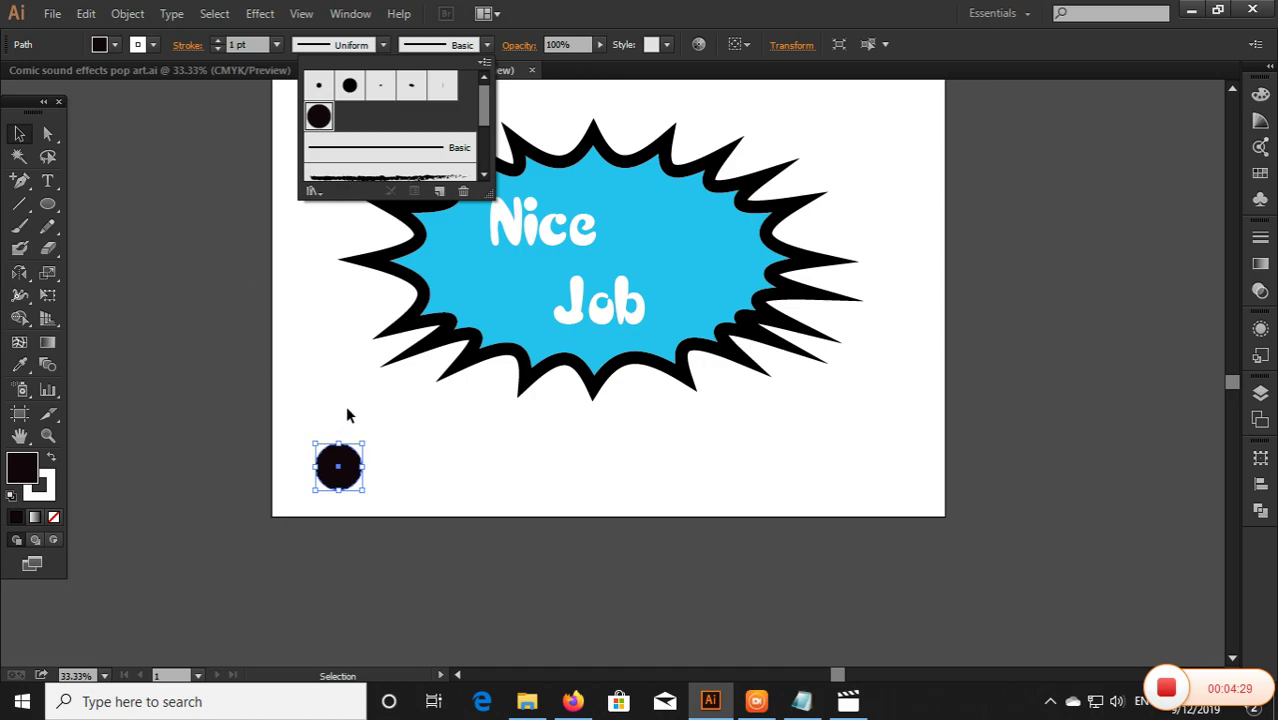
key(Delete)
Step: Paint a short horizontal Scatter Brush 1 stroke beneath the burst and select it
click(23, 229)
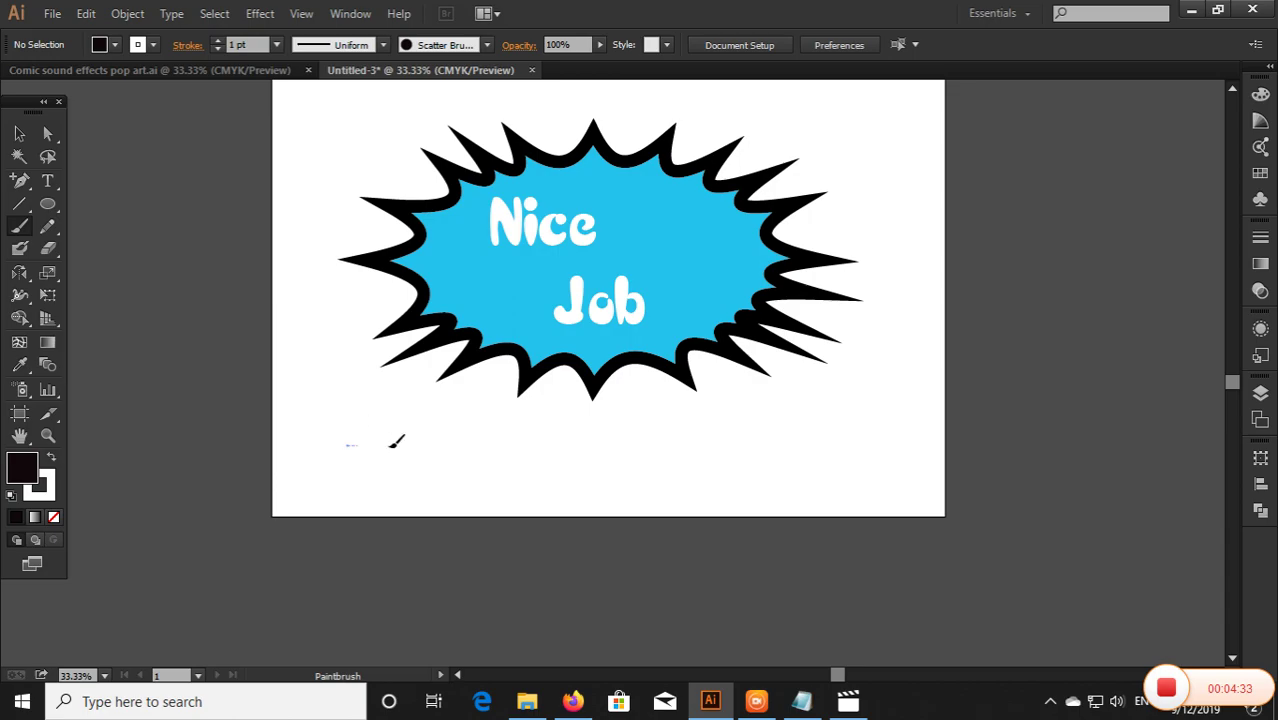
drag(920, 452, 936, 450)
click(19, 134)
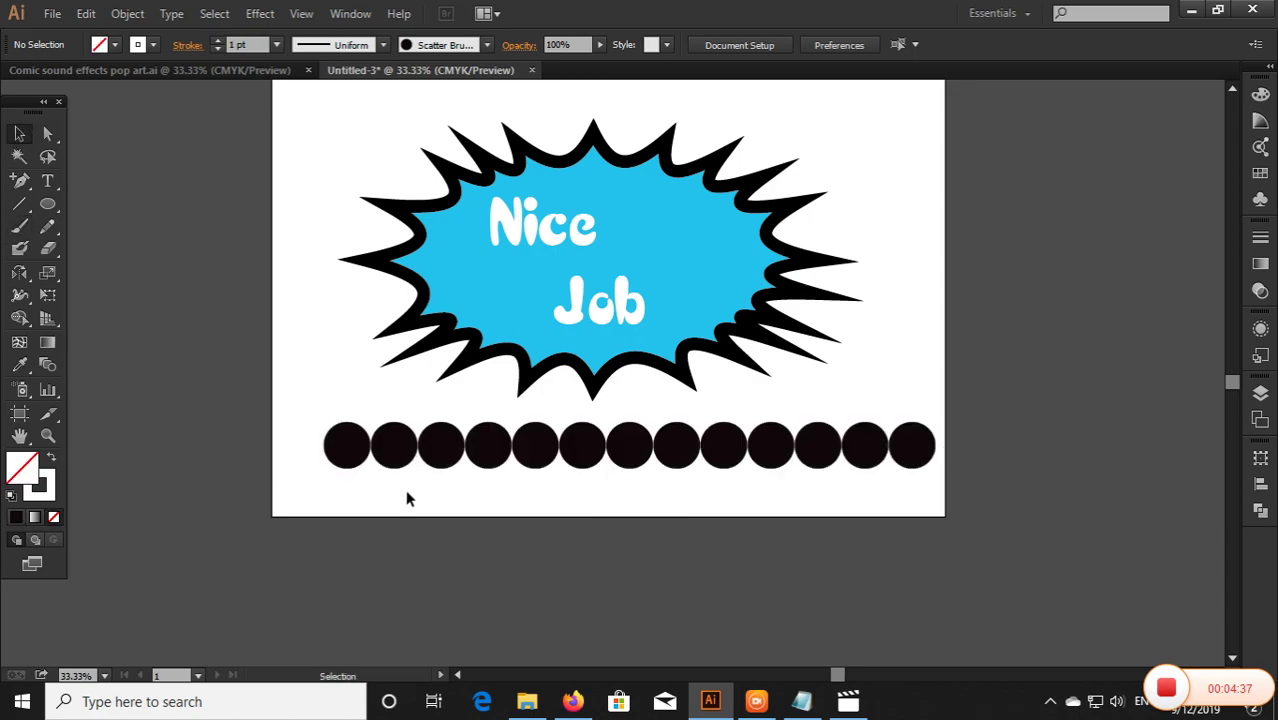
drag(631, 489, 595, 430)
Step: Set Scatter Brush 1 to random spacing and random size down to 20%, applied to the row
click(487, 44)
double_click(319, 118)
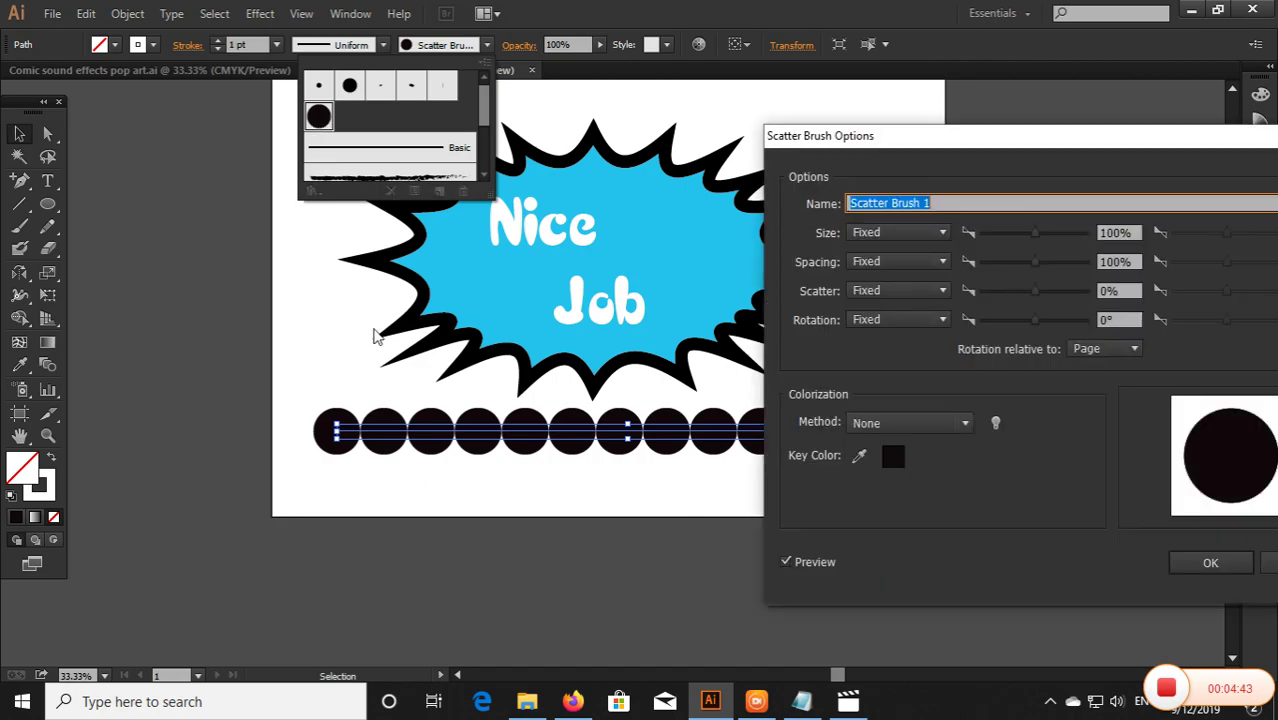
mouse_move(948, 154)
mouse_down()
mouse_move(809, 478)
mouse_move(717, 570)
mouse_move(340, 300)
mouse_move(1045, 278)
mouse_move(990, 162)
mouse_up()
click(940, 241)
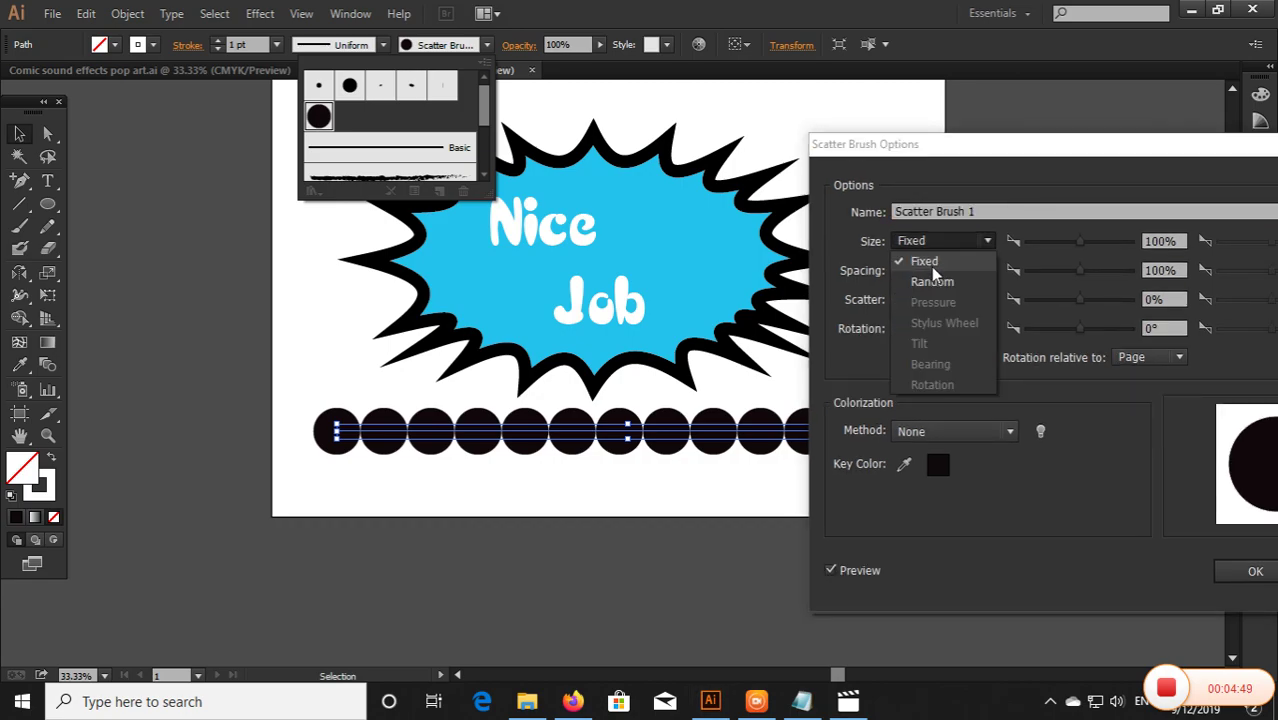
click(920, 279)
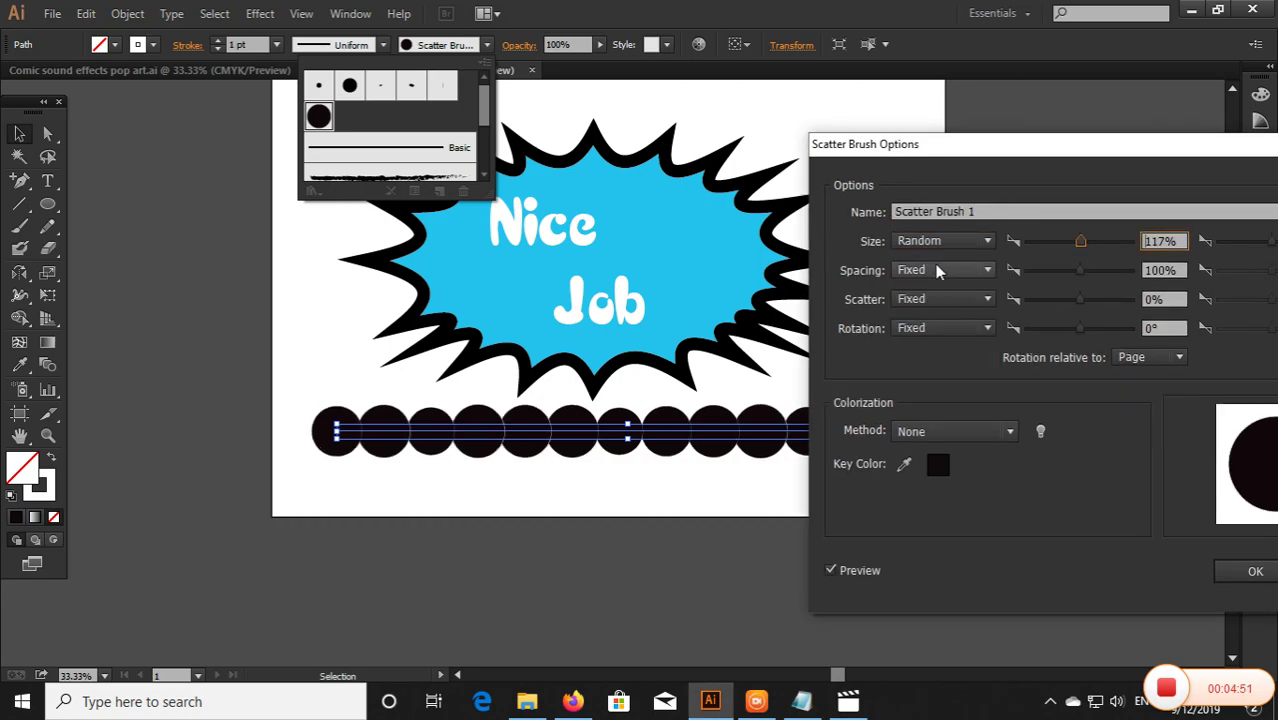
click(940, 270)
click(920, 306)
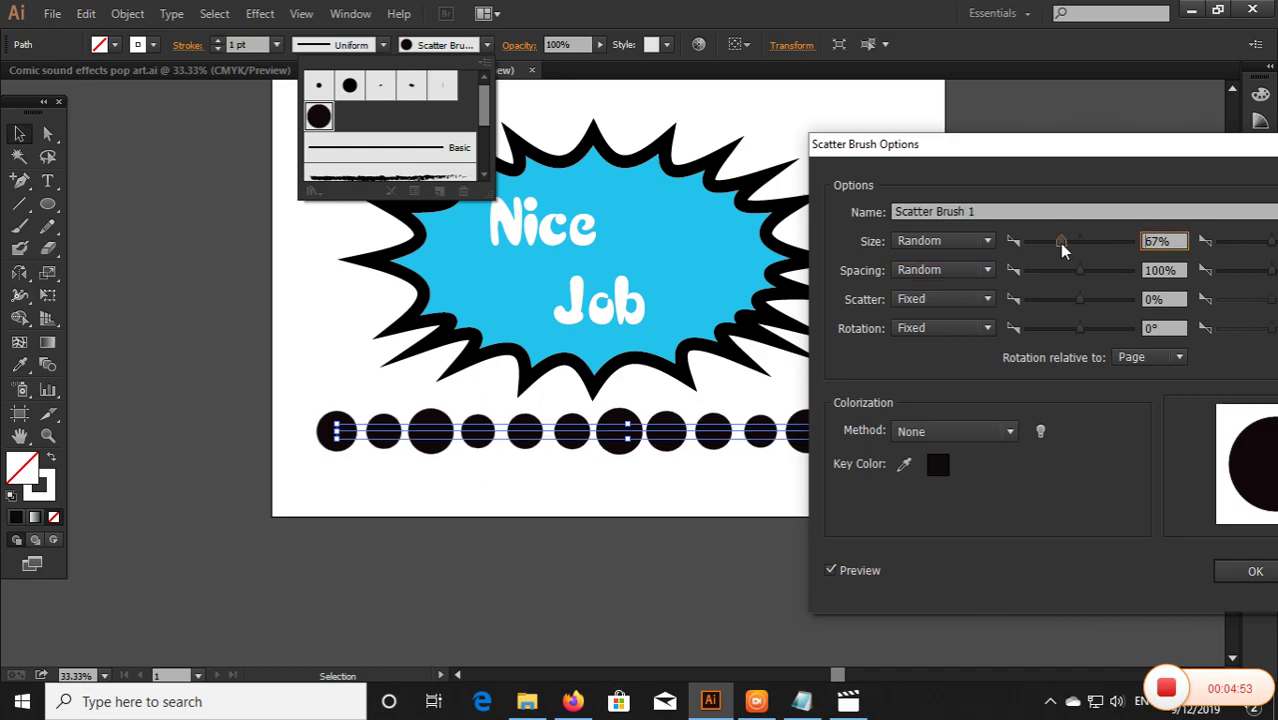
drag(1060, 245, 1035, 245)
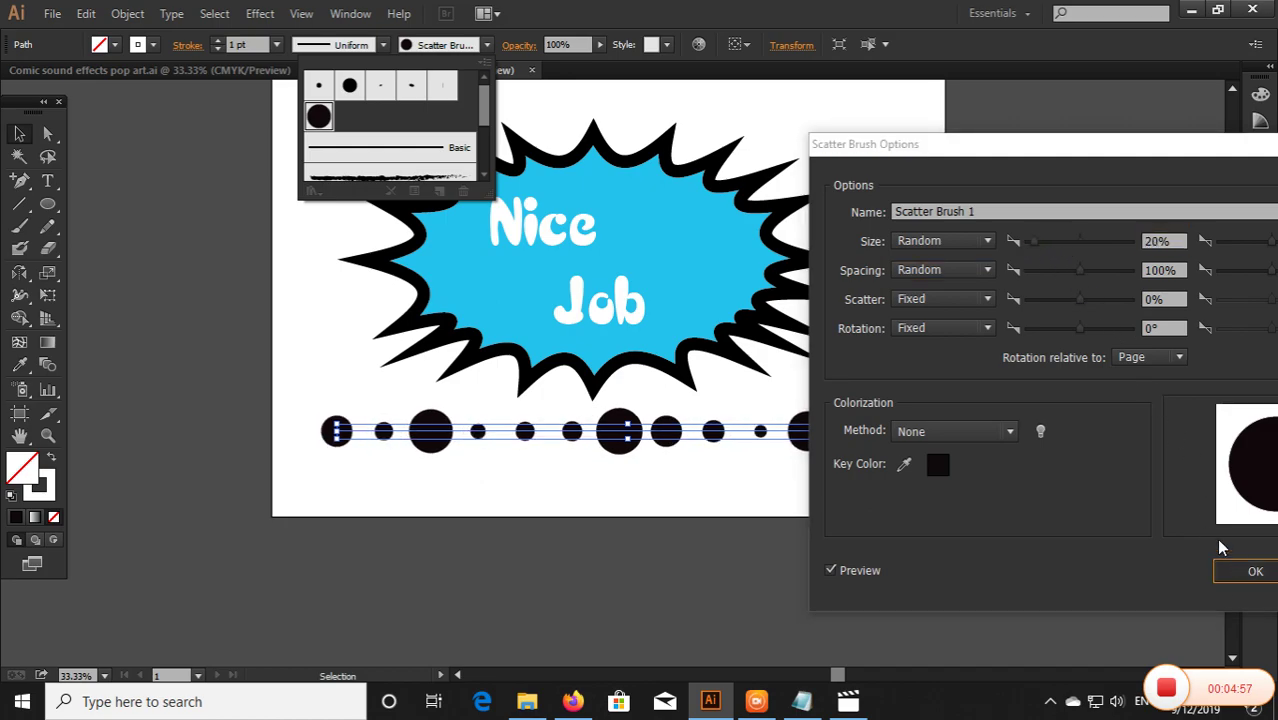
click(1254, 571)
click(610, 375)
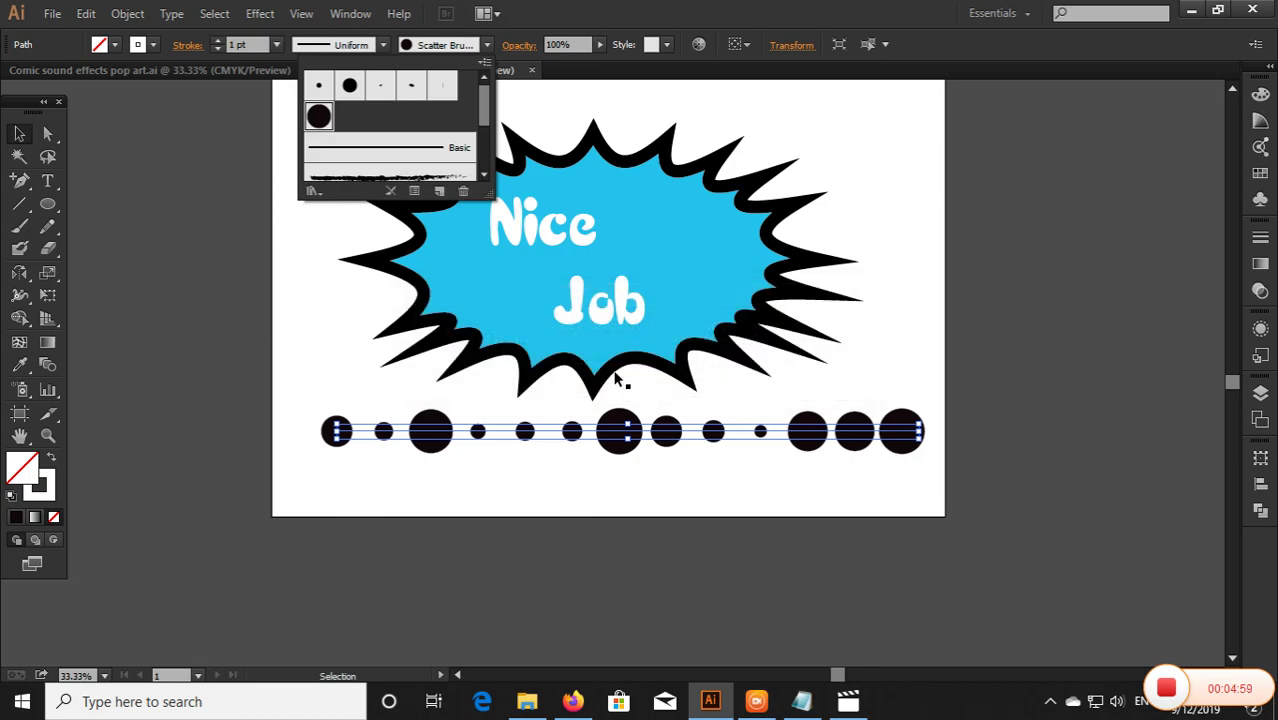
click(590, 112)
Step: Copy the dot row downward and repeat it with Ctrl+D into a stack of rows
click(762, 489)
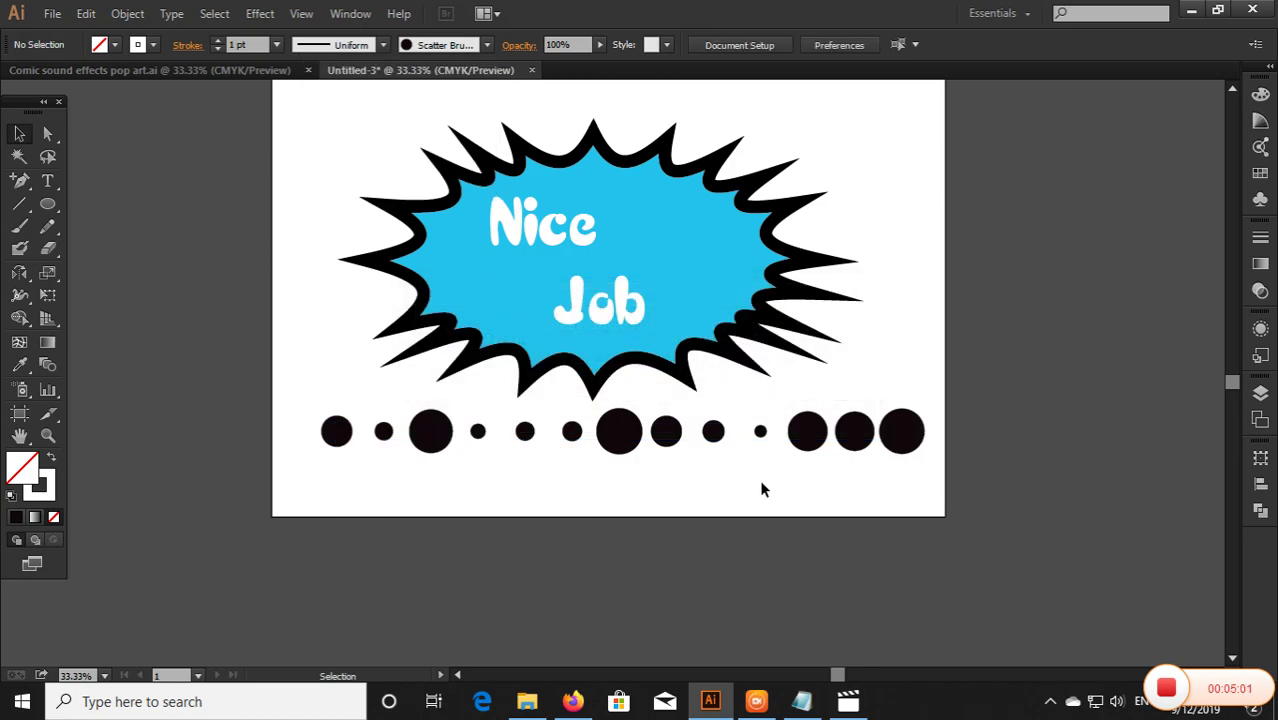
key(ctrl+minus)
click(700, 388)
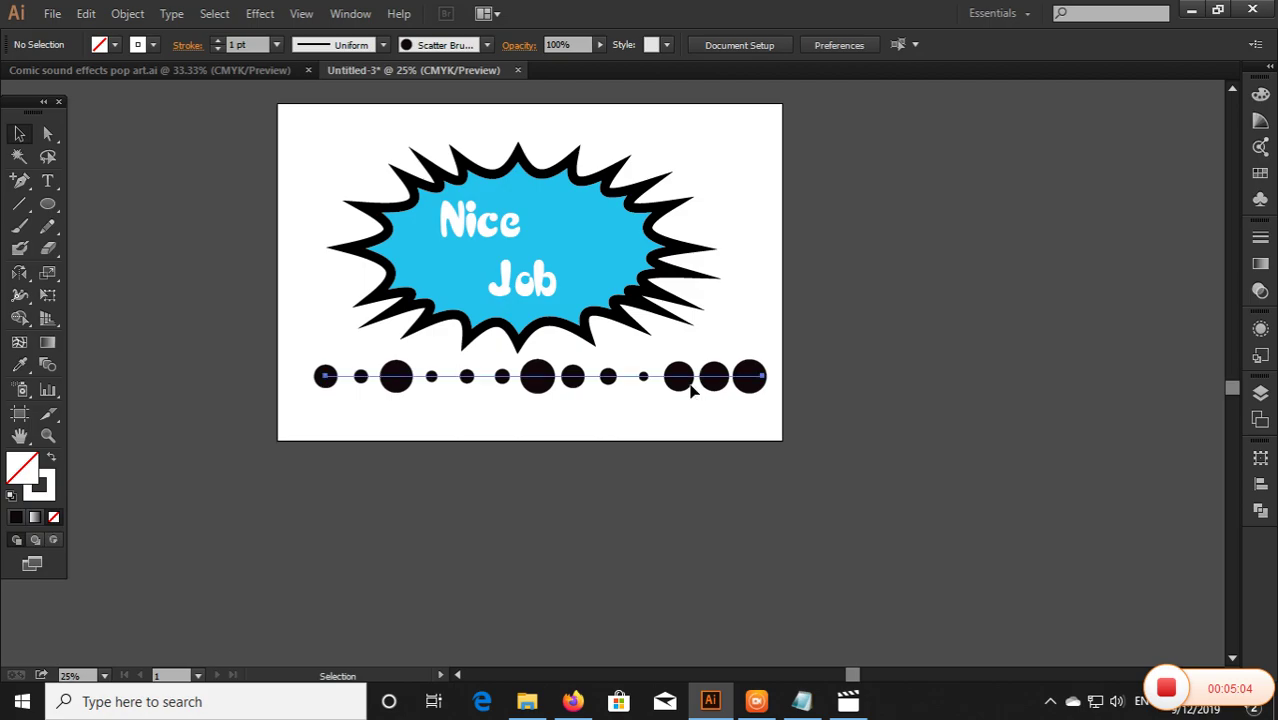
drag(670, 385, 670, 427)
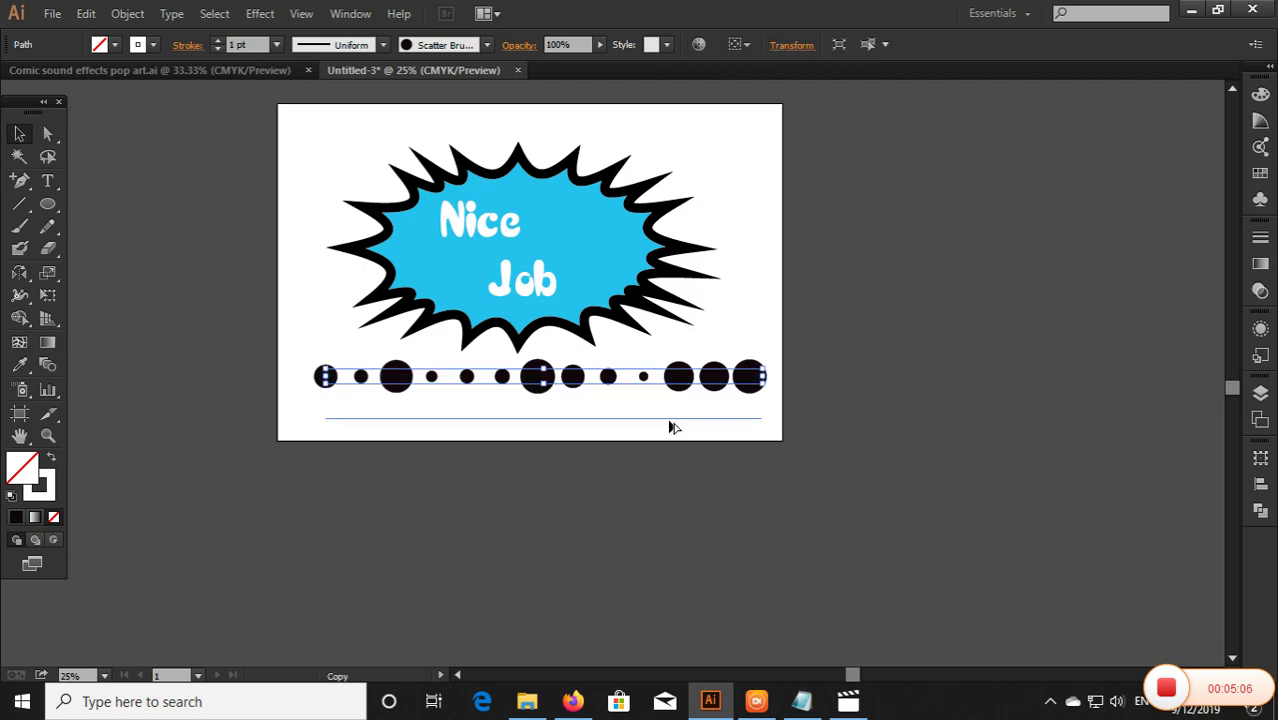
key(ctrl+d)
key(ctrl+d)
key(ctrl+d)
key(ctrl+d)
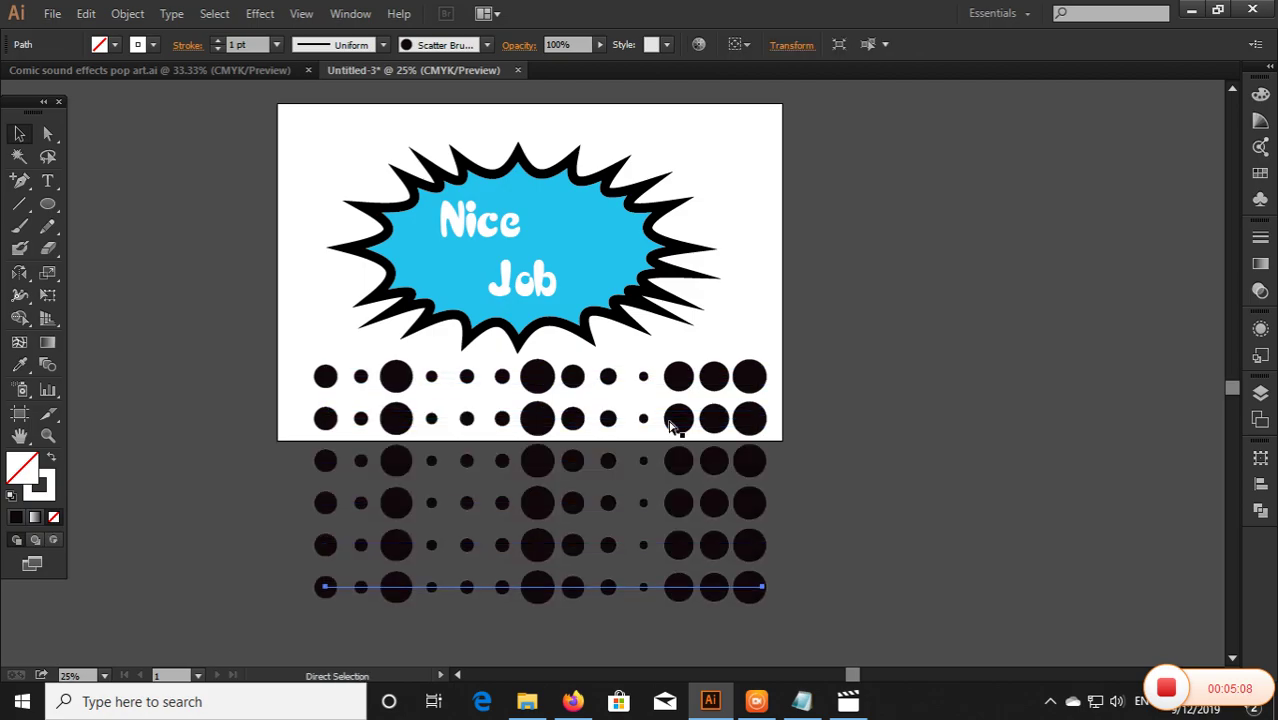
key(ctrl+d)
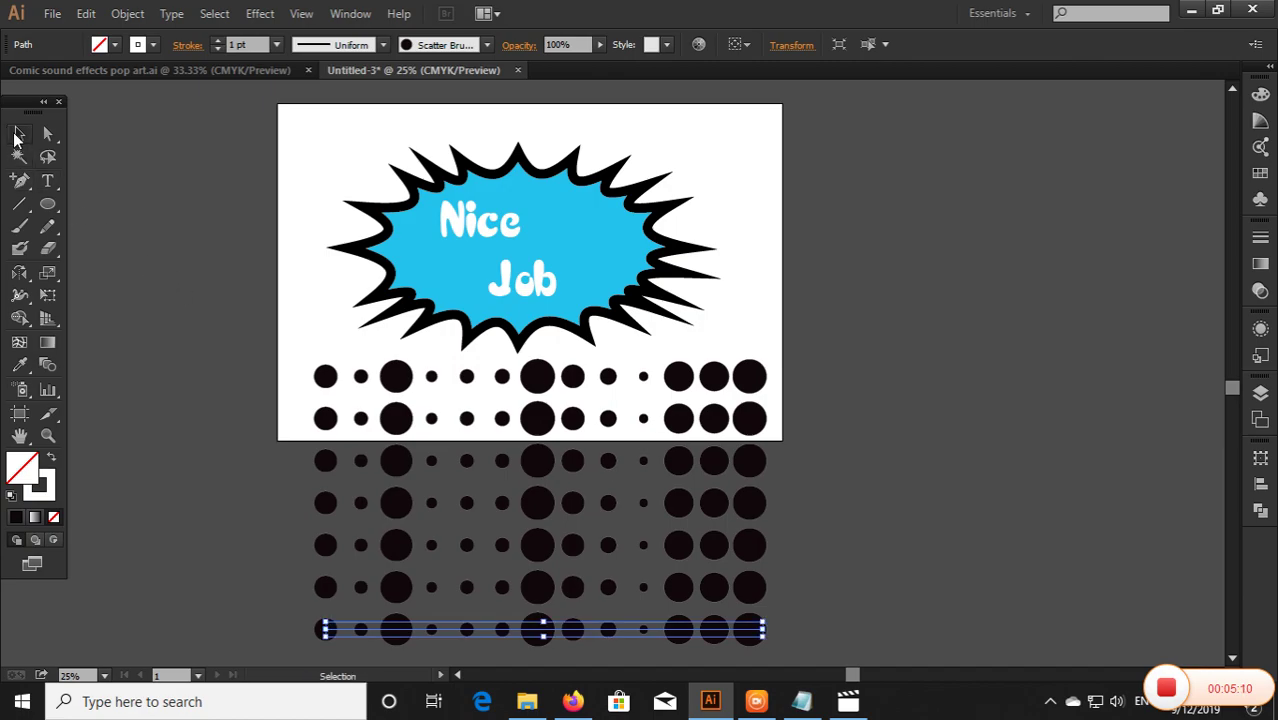
key(ctrl+d)
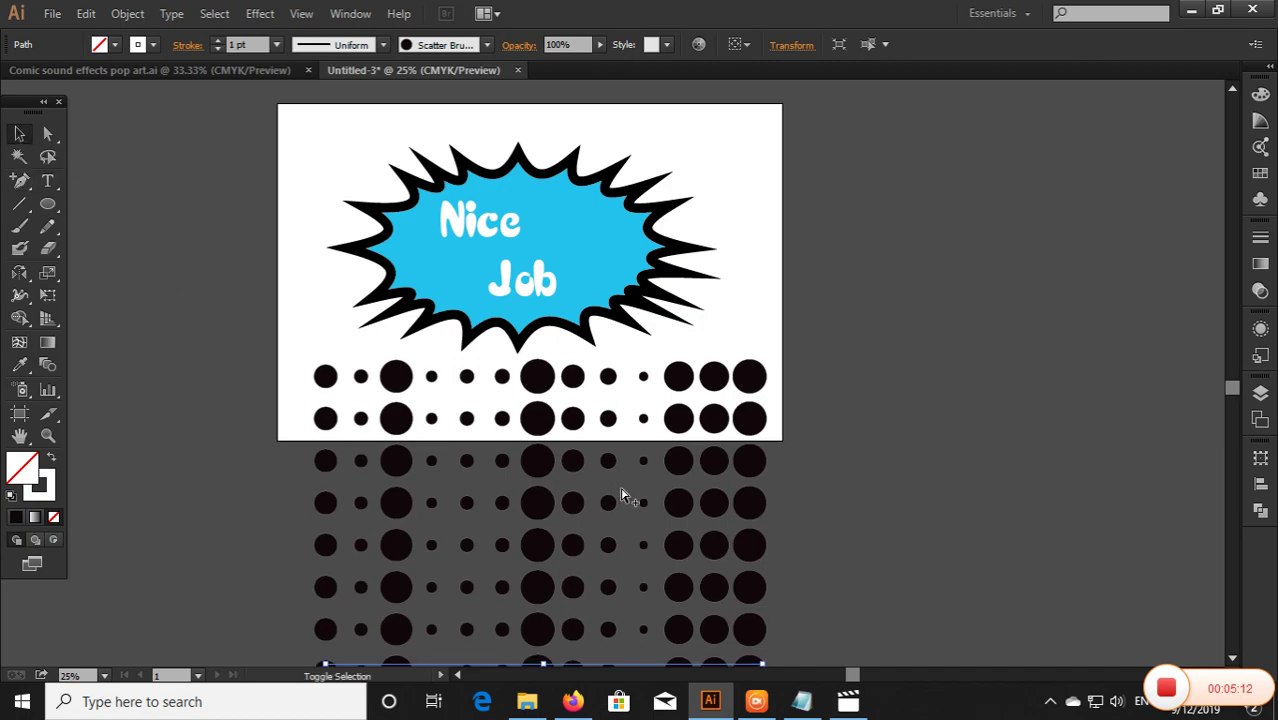
Step: Select all the dot rows and group them into one object
key(ctrl+minus)
drag(709, 231, 622, 481)
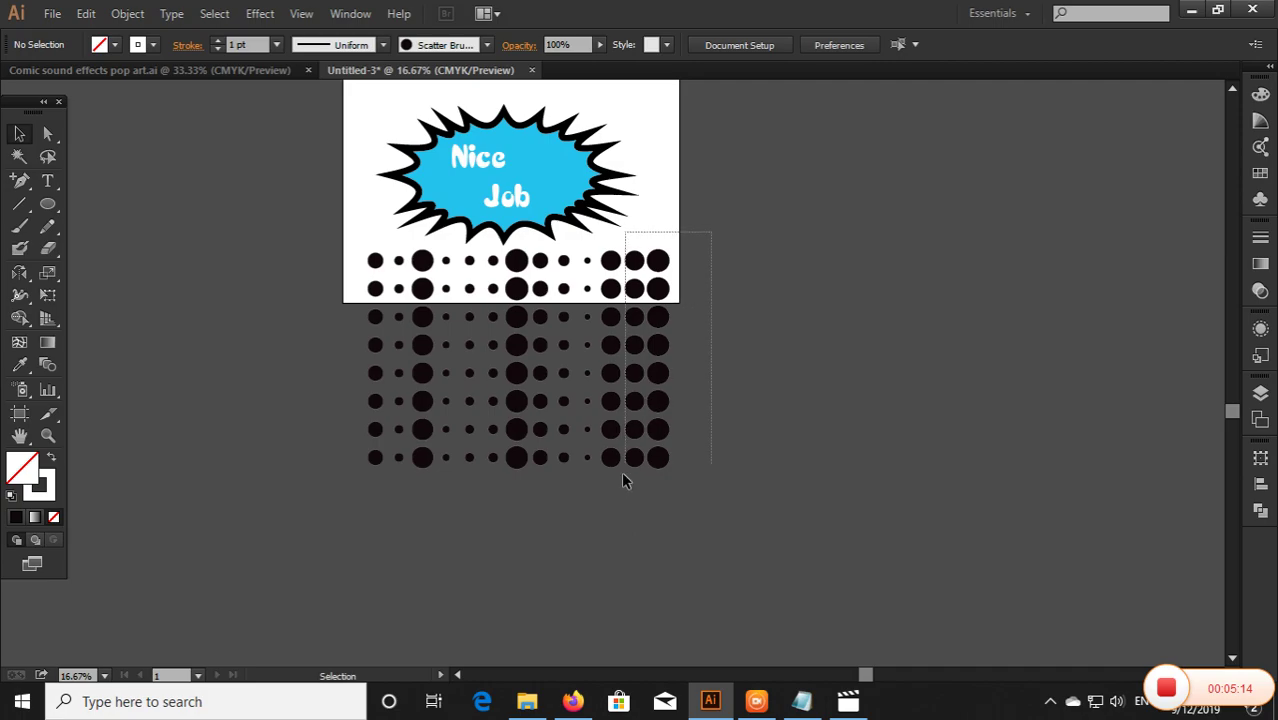
right_click(610, 368)
click(668, 460)
click(573, 347)
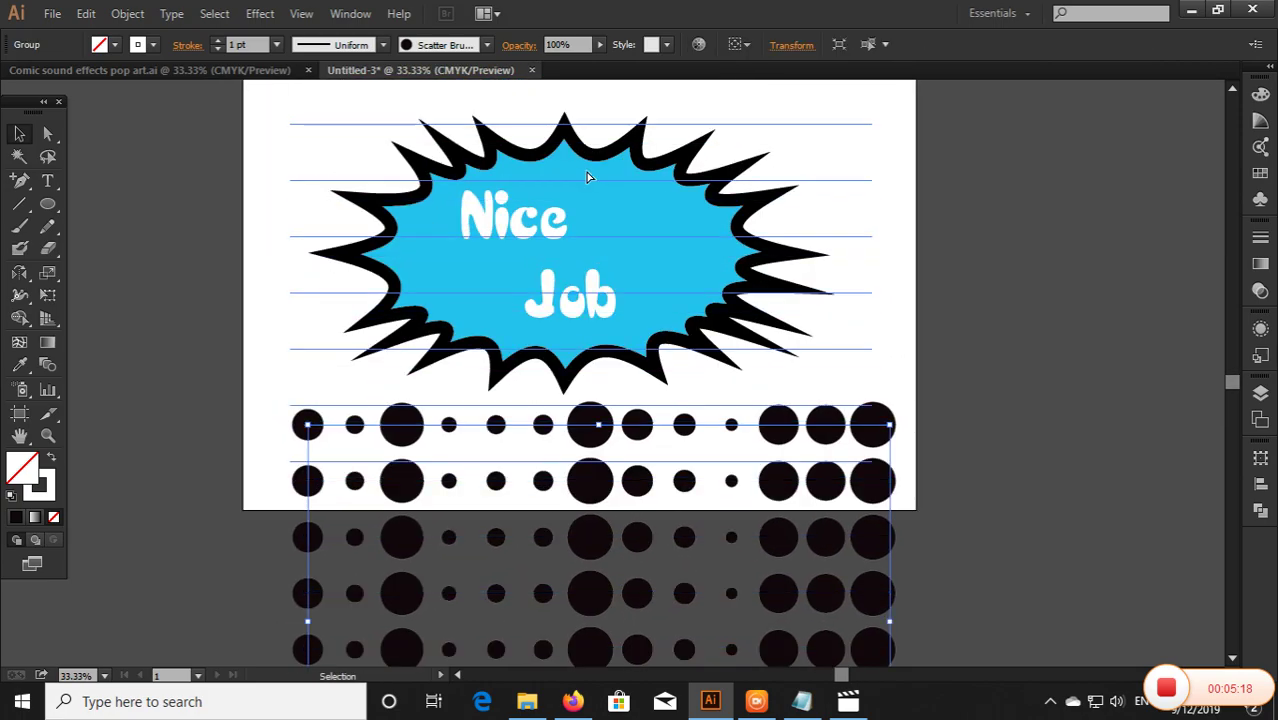
Step: Place the dot grid over the burst, shrink it, and send it behind the blue shape
mouse_move(682, 527)
mouse_down()
mouse_move(663, 218)
mouse_move(680, 355)
mouse_up()
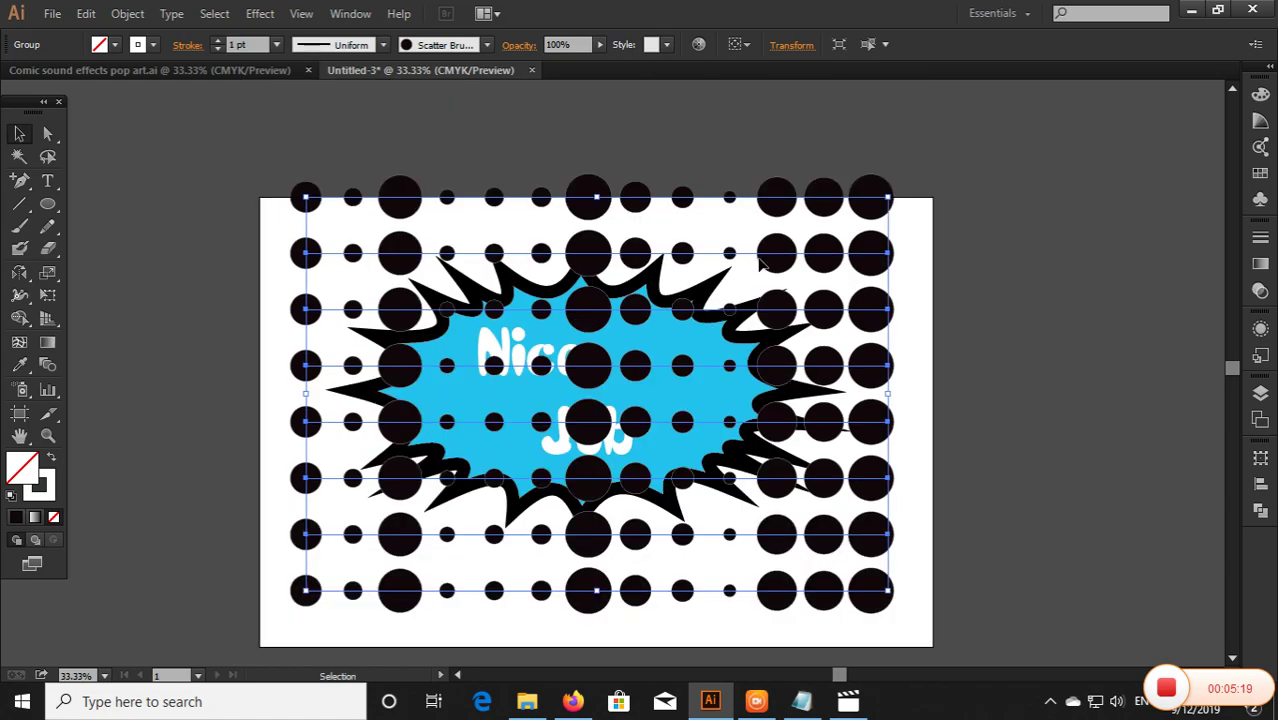
drag(762, 262, 760, 278)
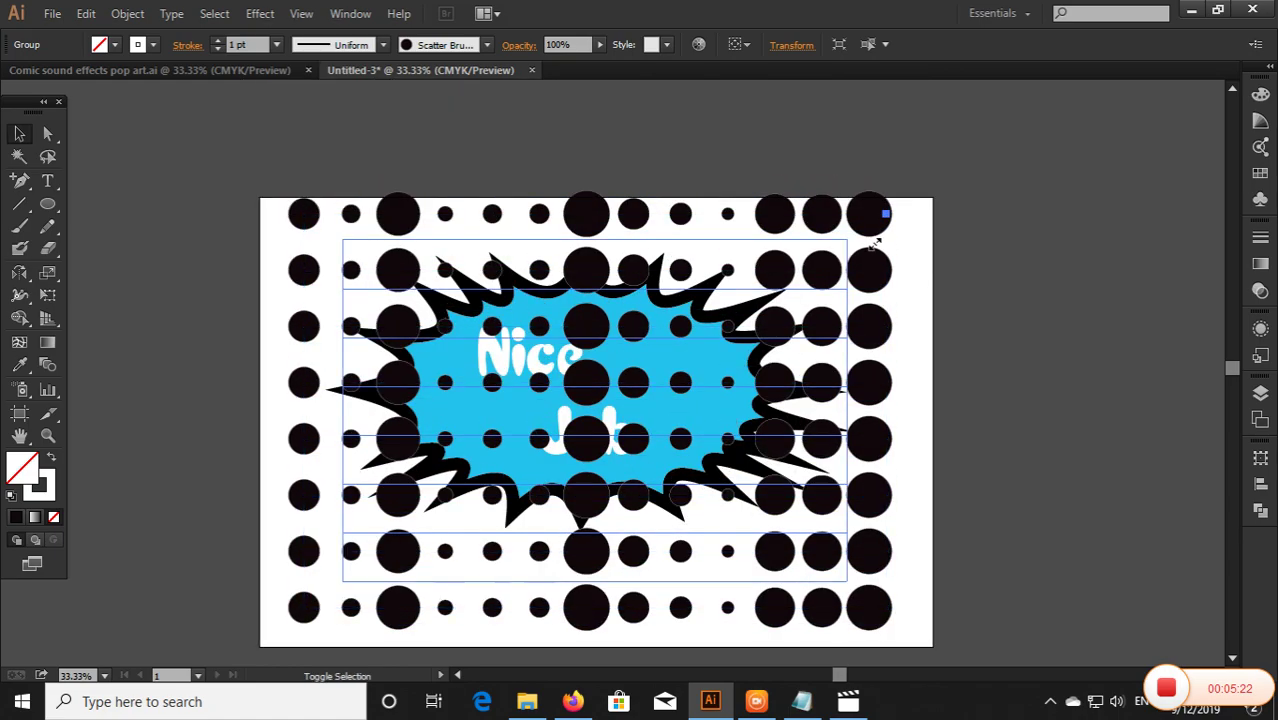
mouse_move(884, 224)
mouse_down()
mouse_move(857, 246)
mouse_move(844, 205)
mouse_up()
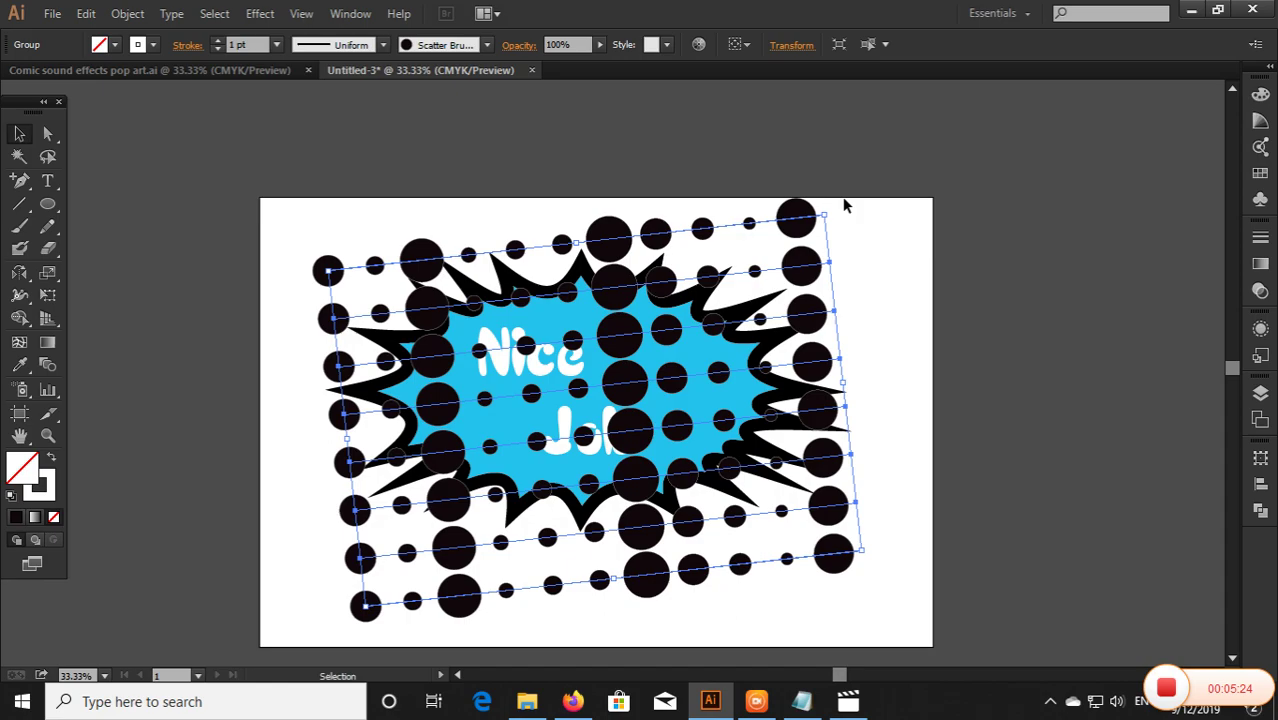
key(ctrl+shift+bracketleft)
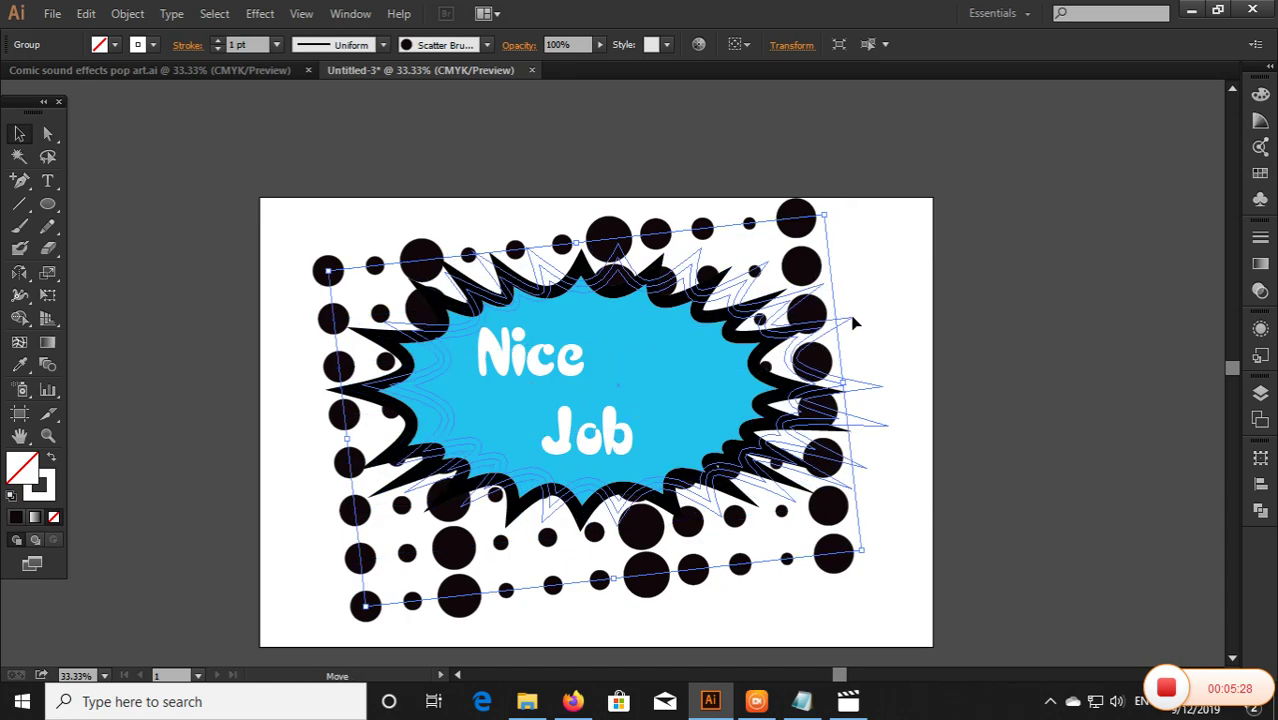
click(850, 325)
double_click(815, 260)
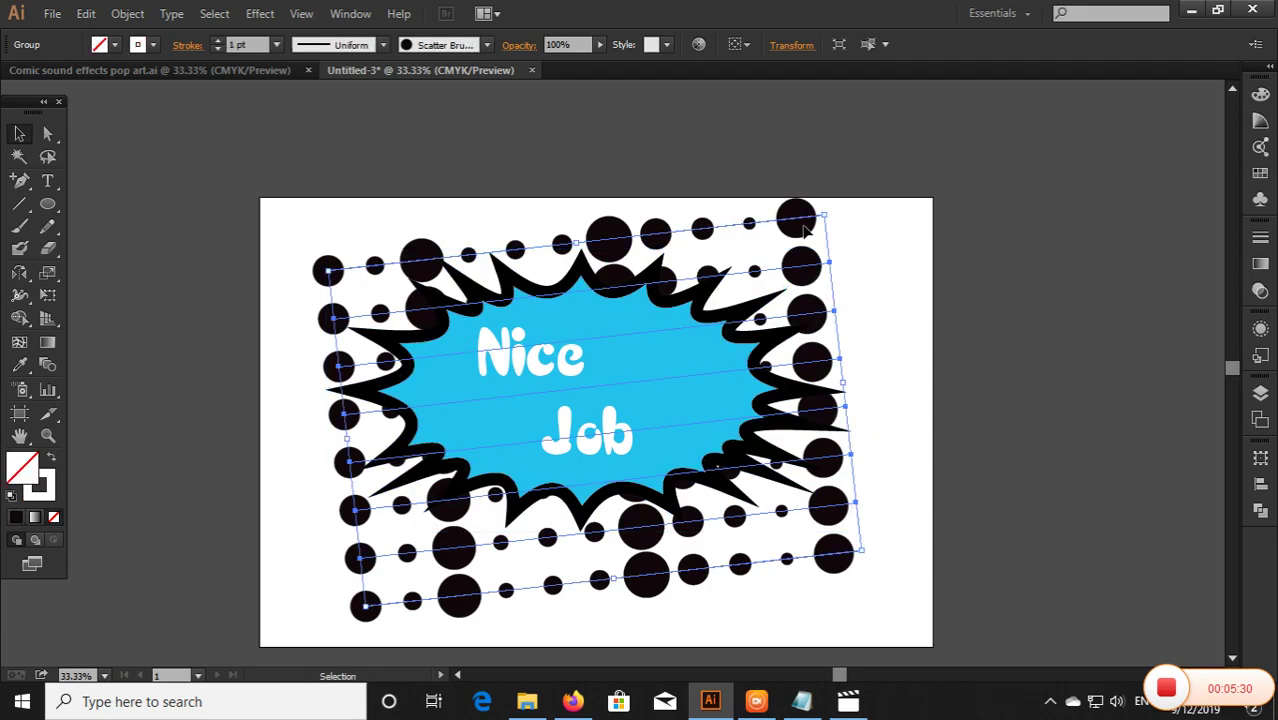
click(865, 100)
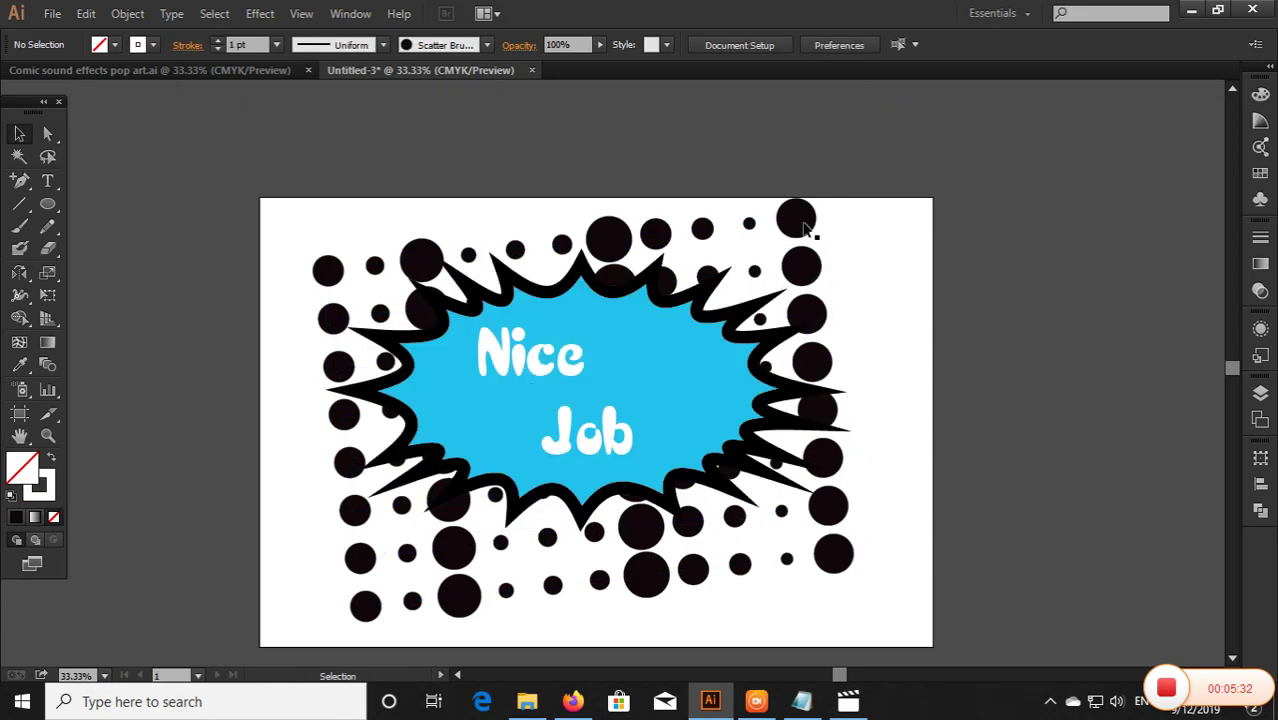
Step: Shift the dot group down-right, then select all the artwork and scale it smaller
drag(800, 229, 823, 222)
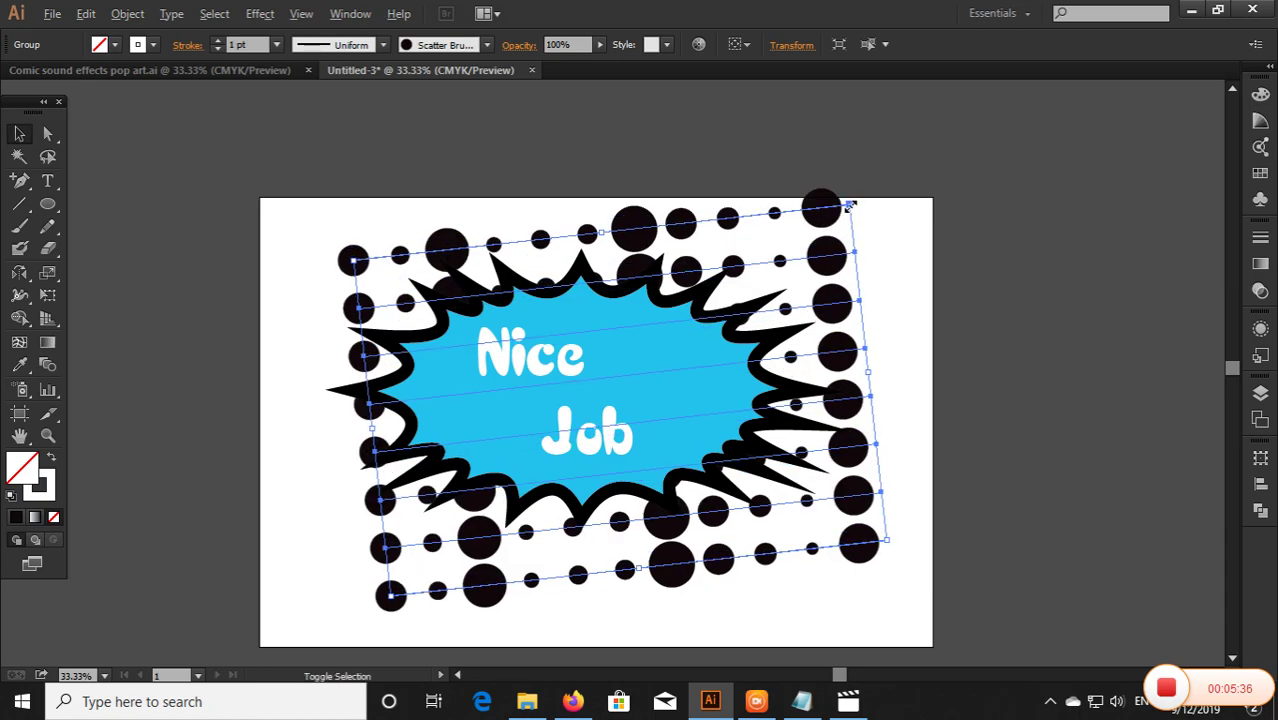
drag(352, 262, 404, 295)
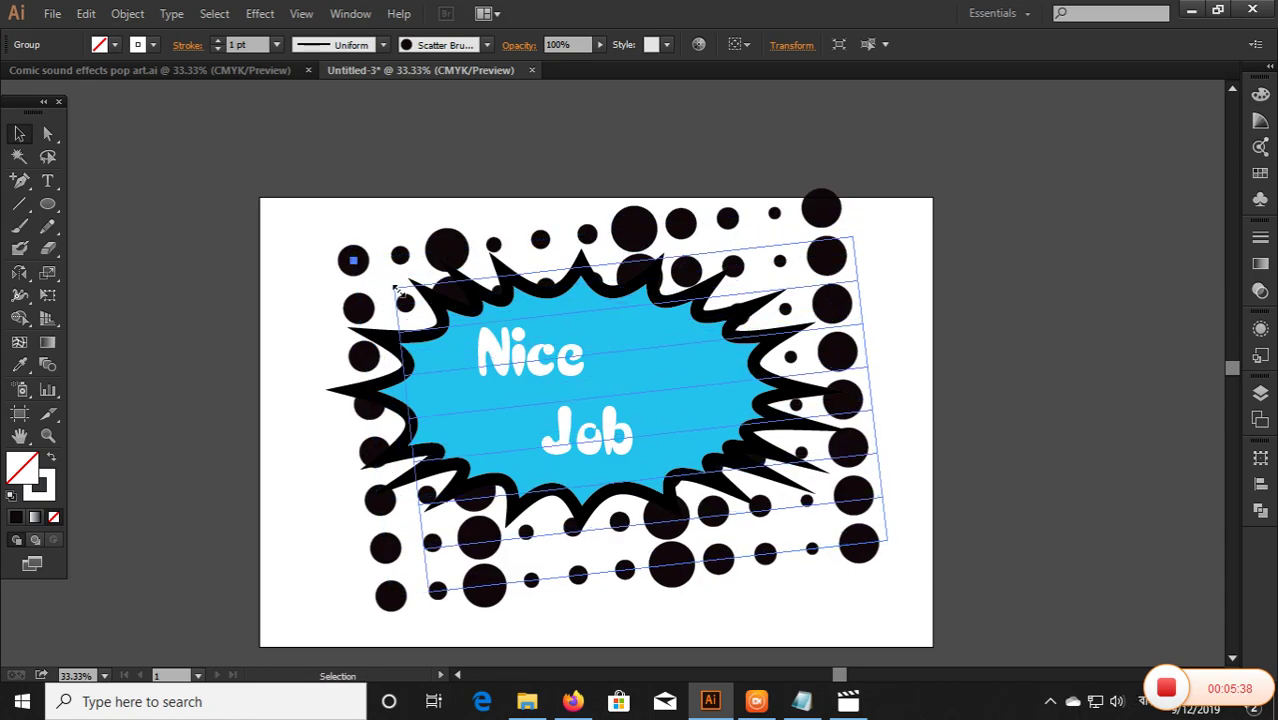
click(898, 425)
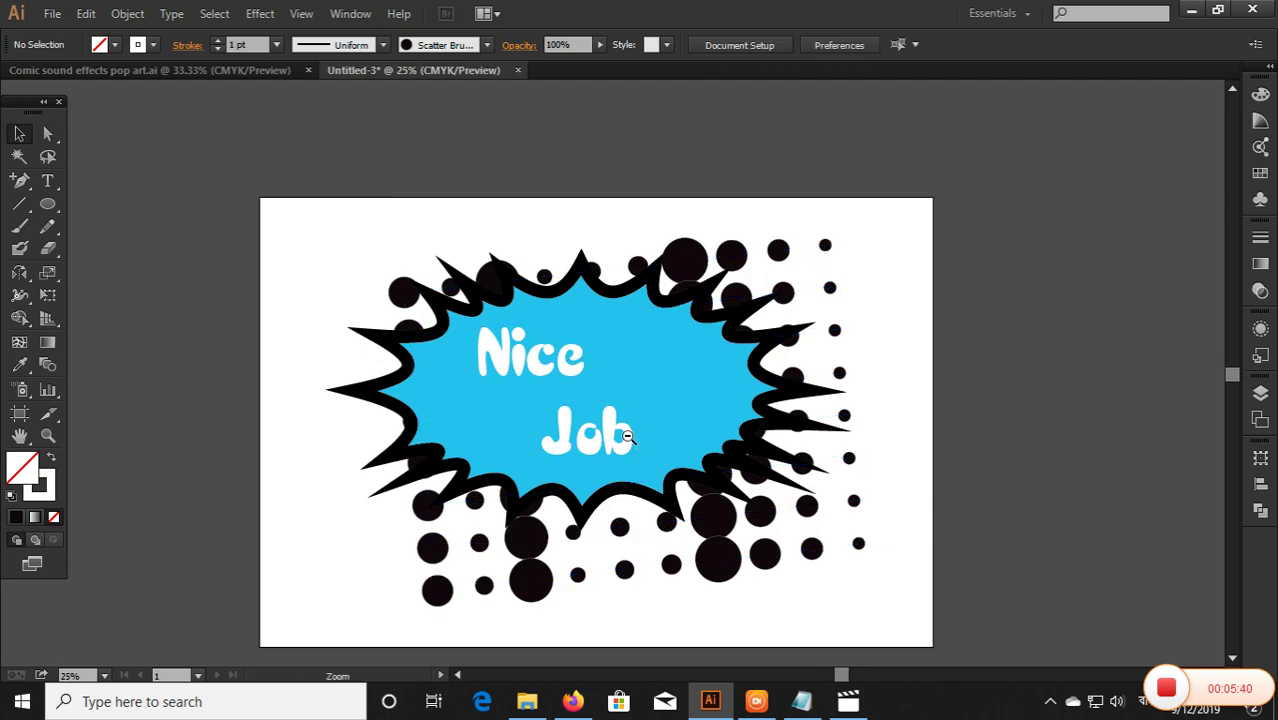
key(ctrl+minus)
drag(726, 440, 790, 482)
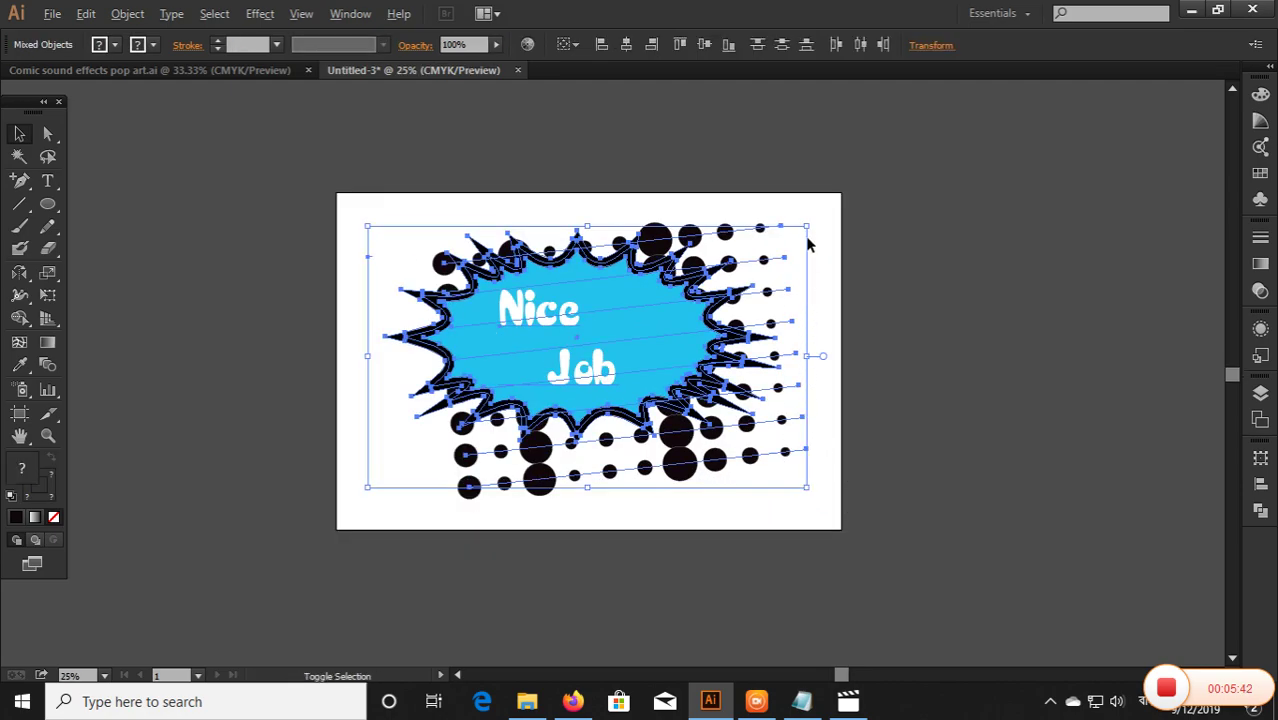
drag(808, 228, 785, 262)
click(793, 358)
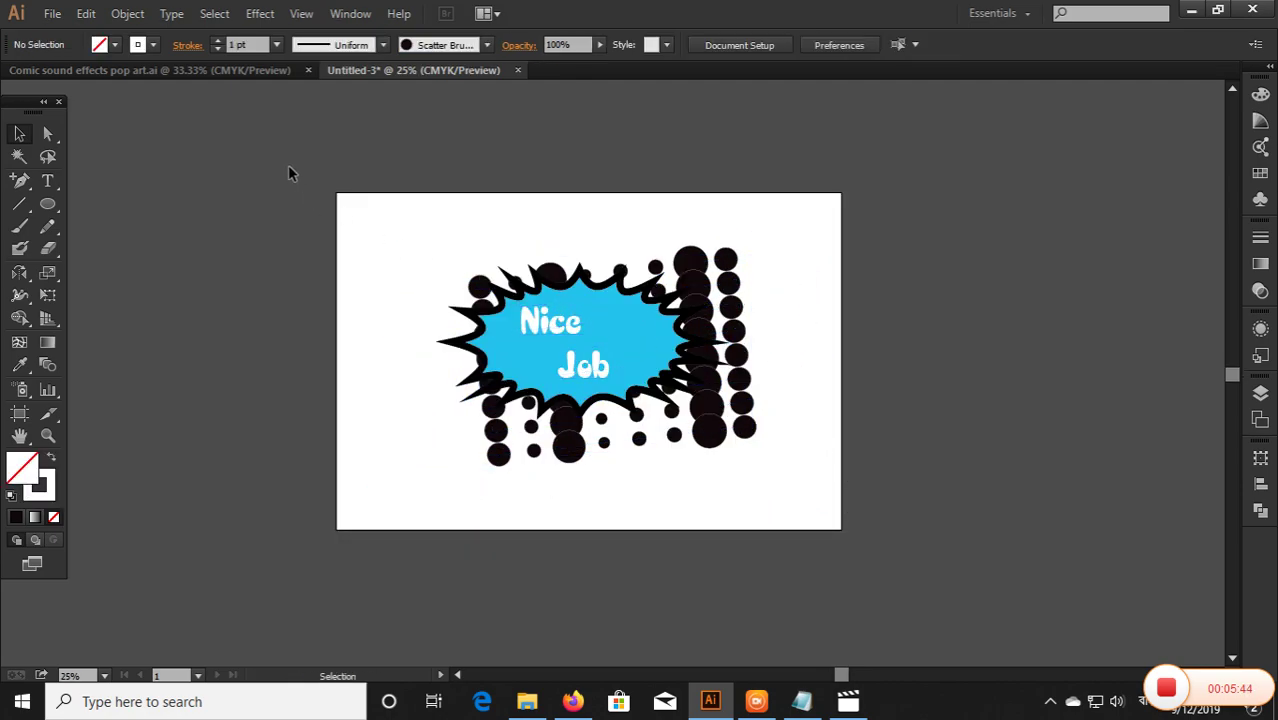
Step: Undo the artwork scaling in Untitled-3 and reselect the whole artwork
click(260, 77)
click(358, 75)
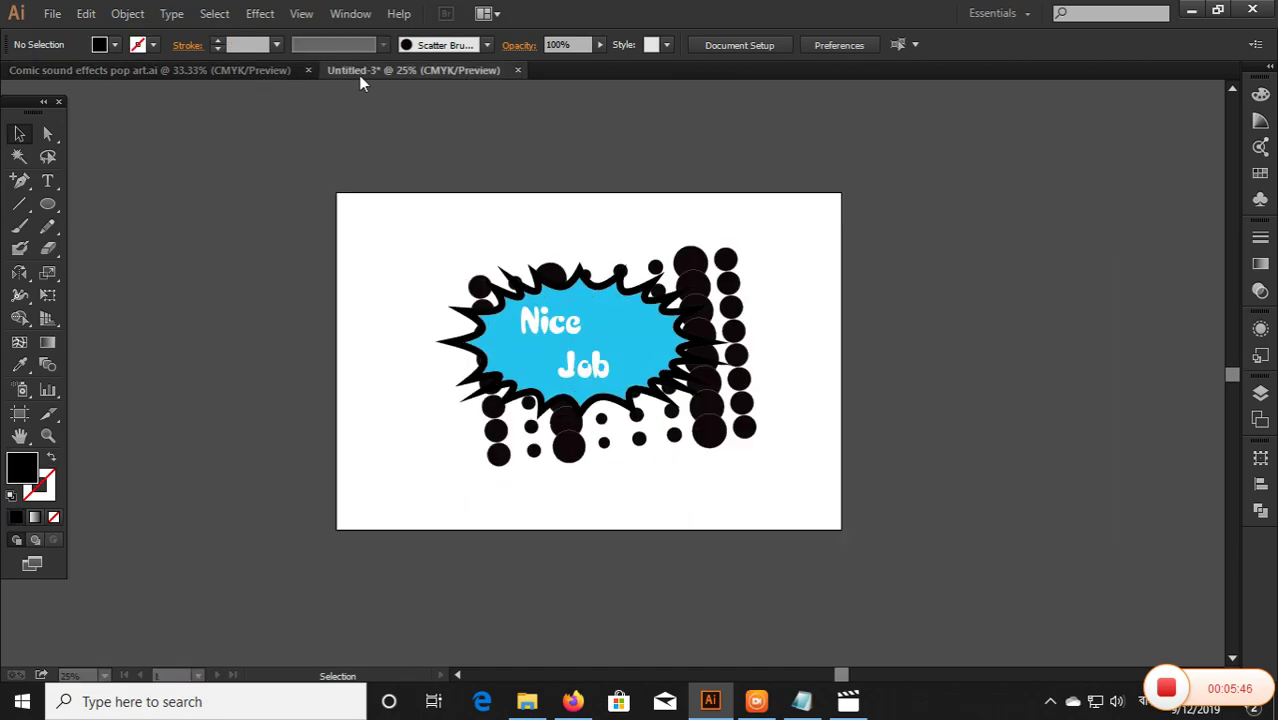
key(ctrl+z)
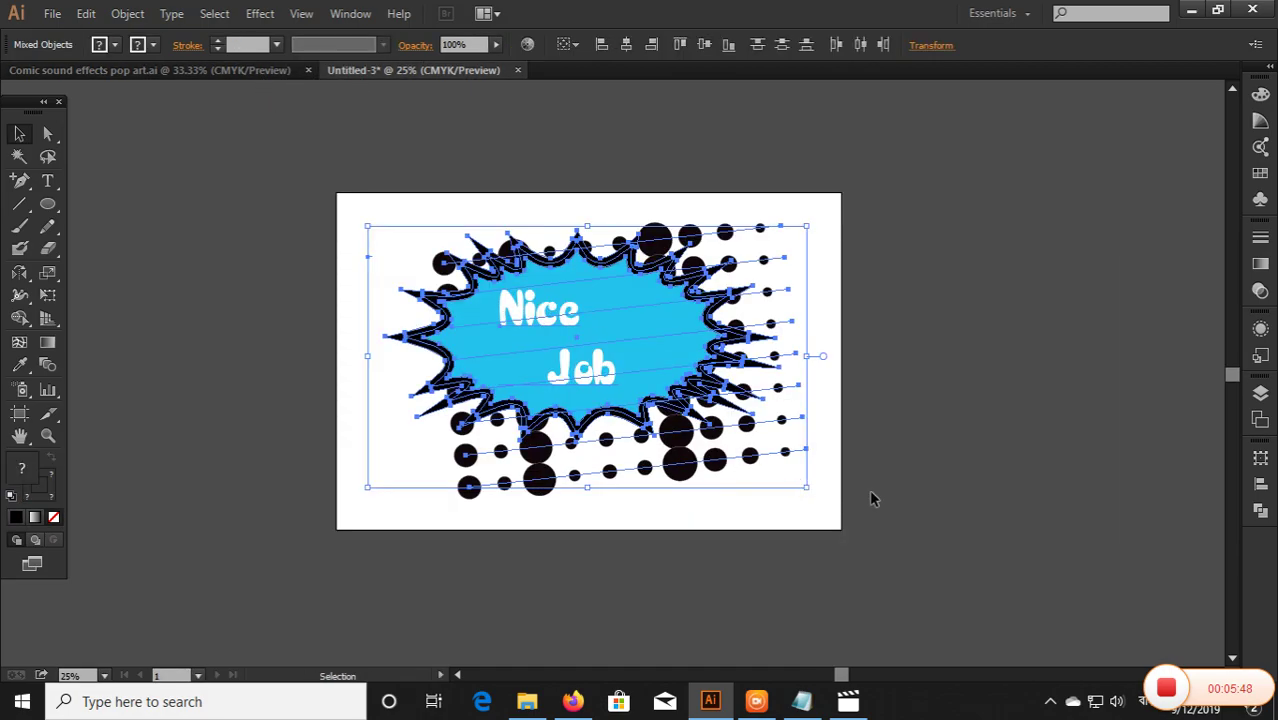
drag(920, 506, 405, 242)
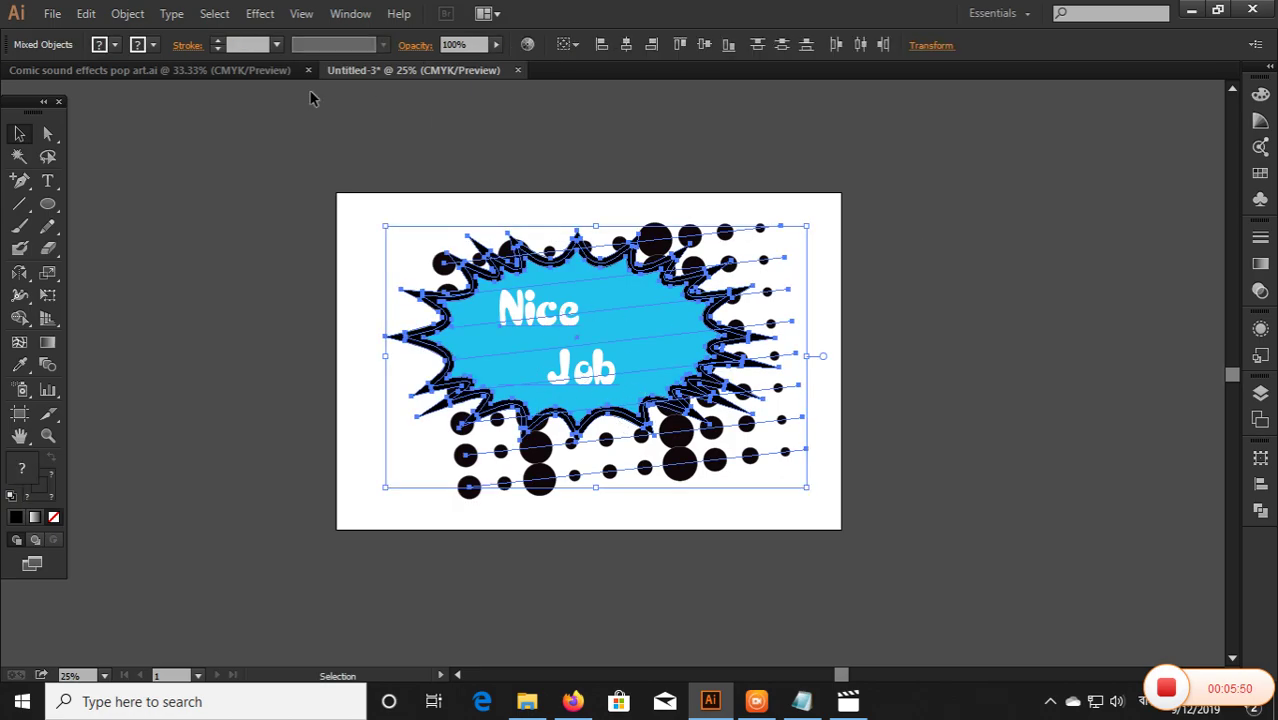
Step: Expand the artwork's appearance, then expand its fill and stroke into plain shapes
click(127, 14)
click(180, 232)
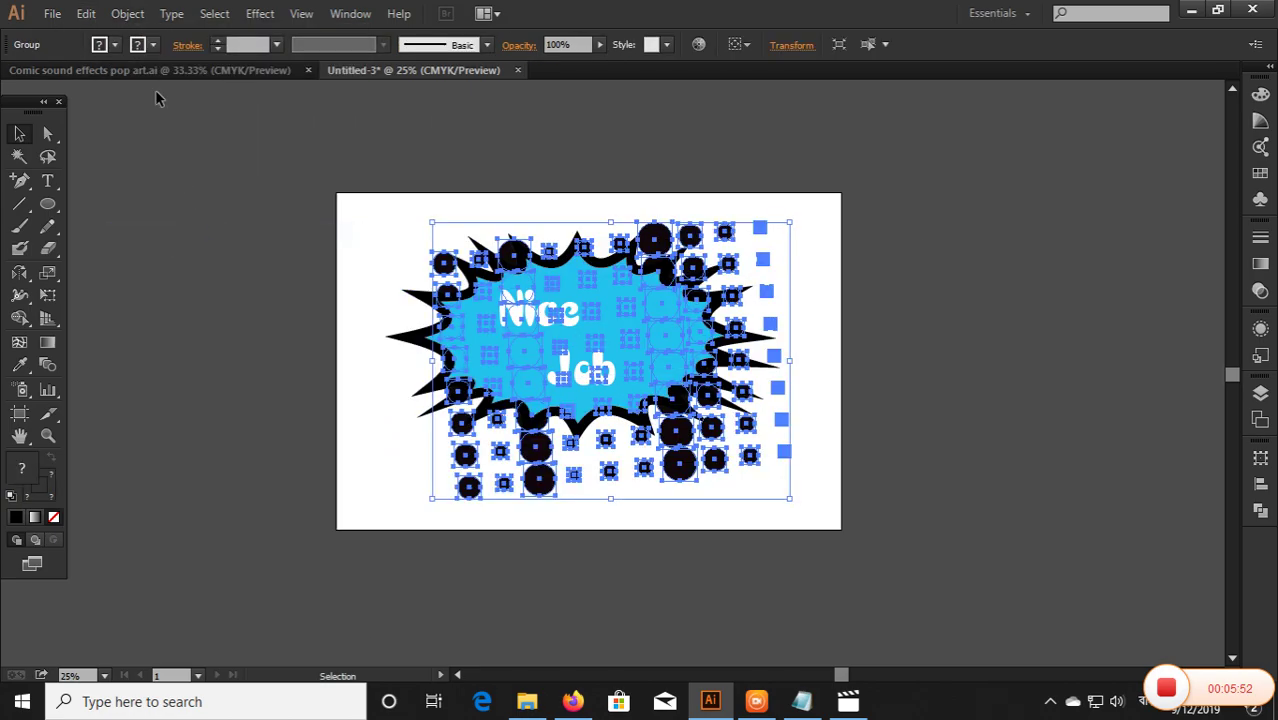
click(127, 14)
click(177, 211)
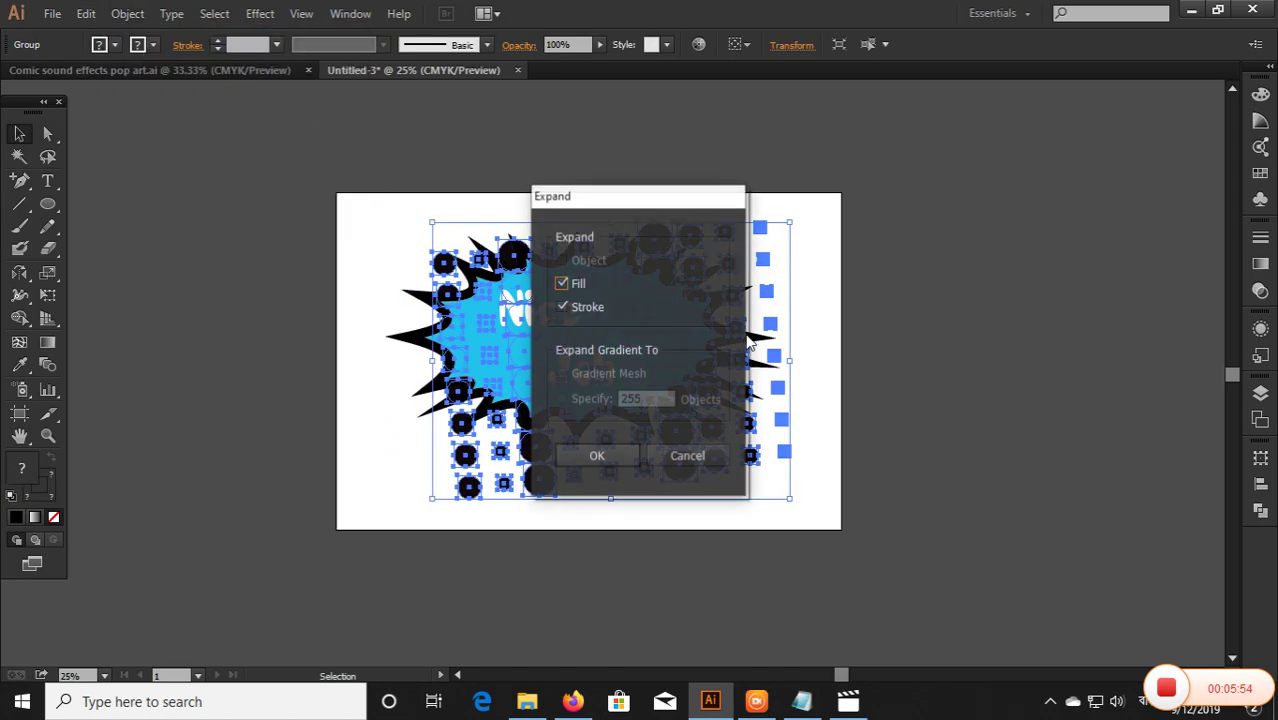
click(622, 456)
click(941, 470)
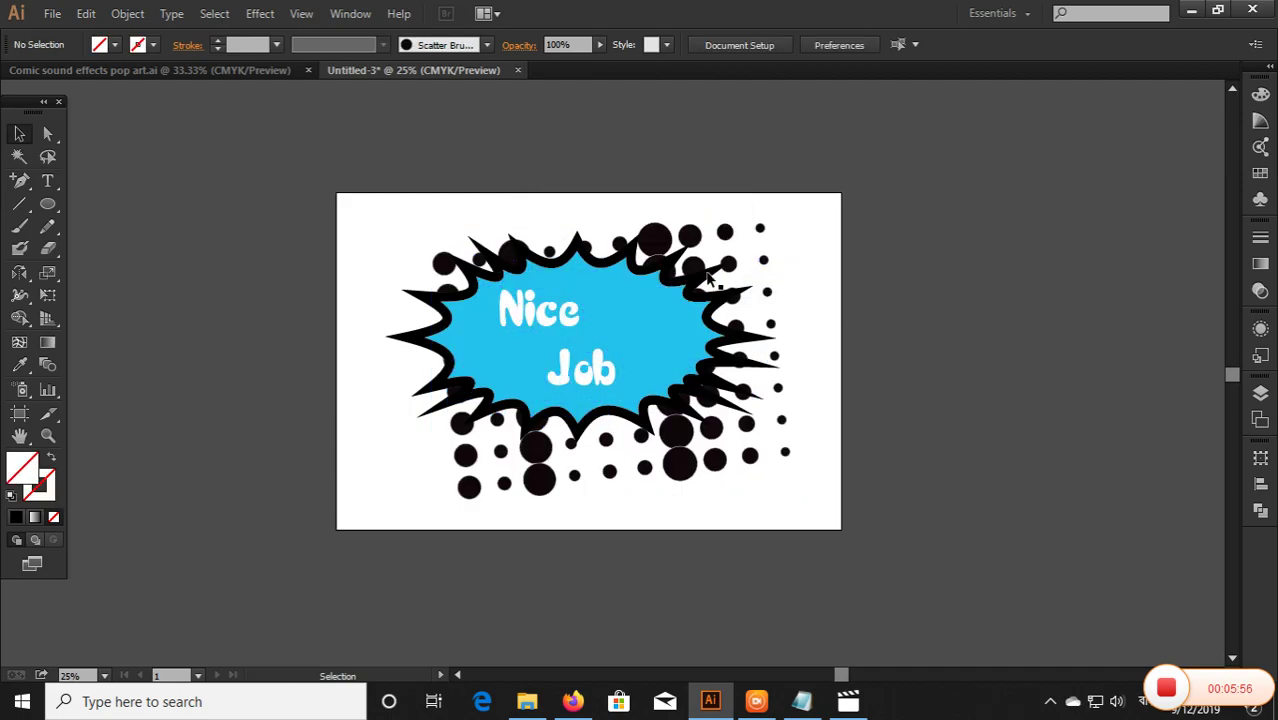
click(548, 487)
Step: Try a pale orange fill on the artwork, then undo it
scroll(790, 478, up, 1)
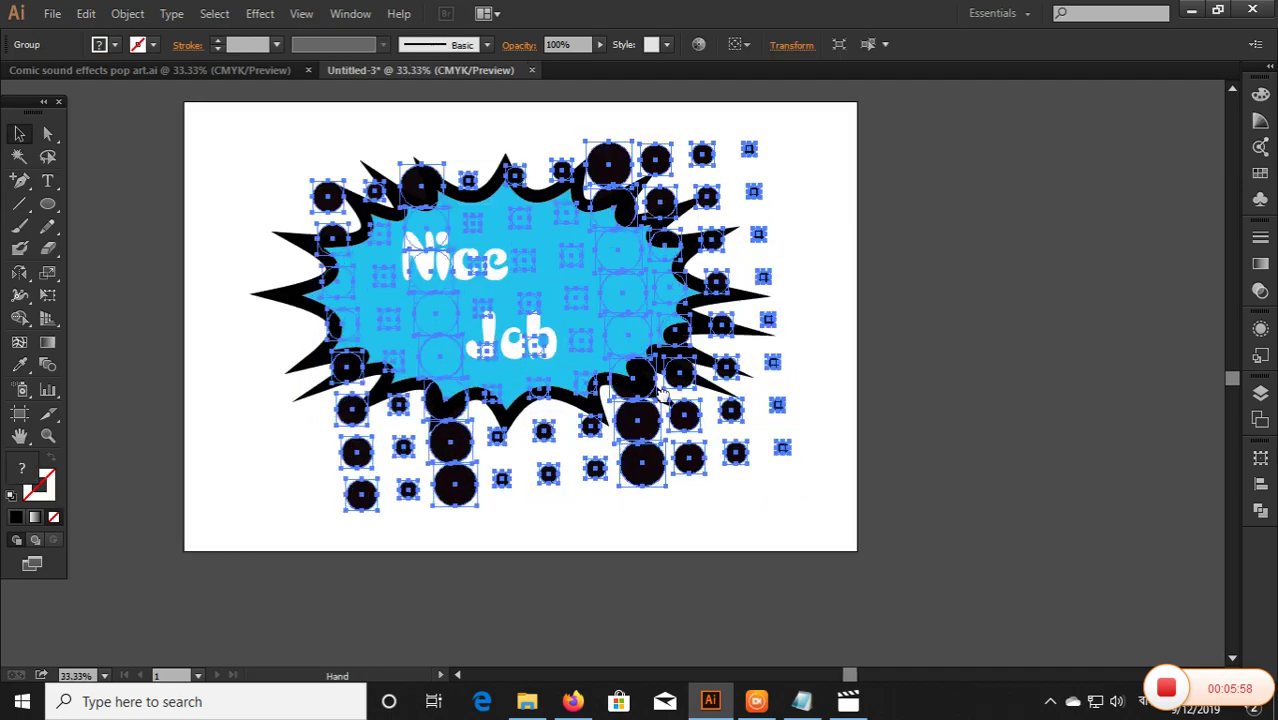
click(1261, 94)
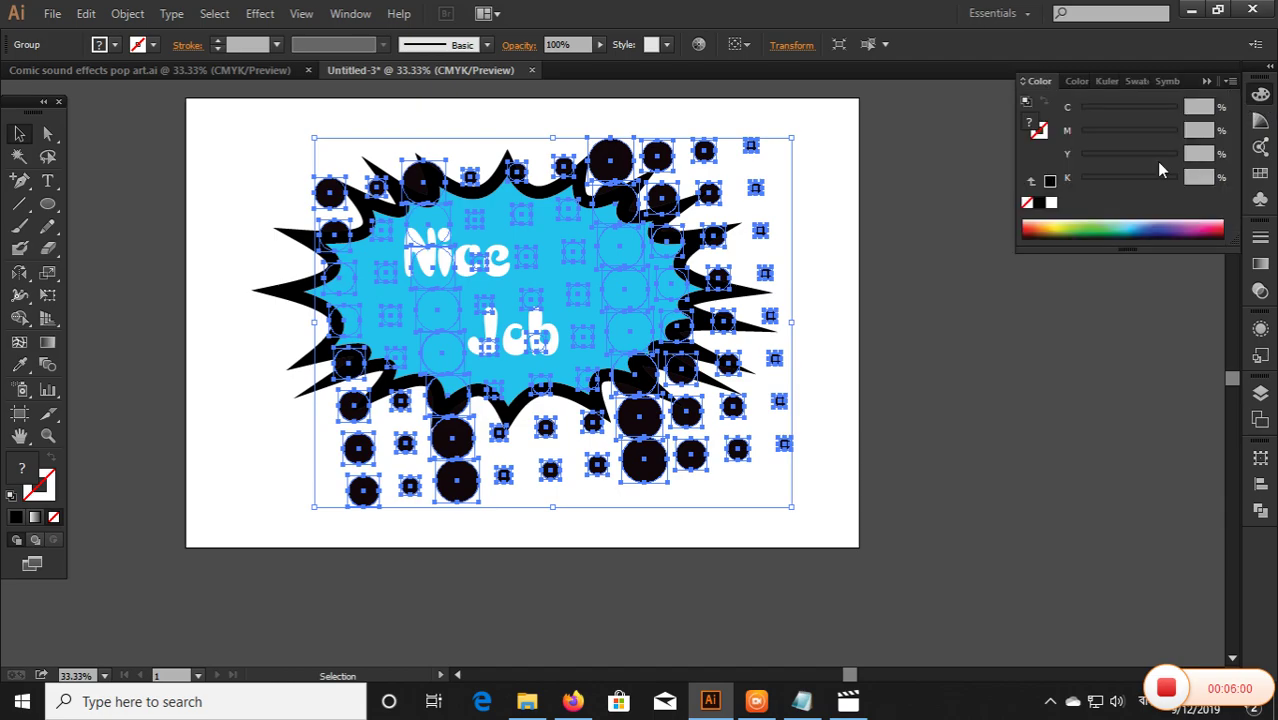
click(1052, 224)
click(924, 335)
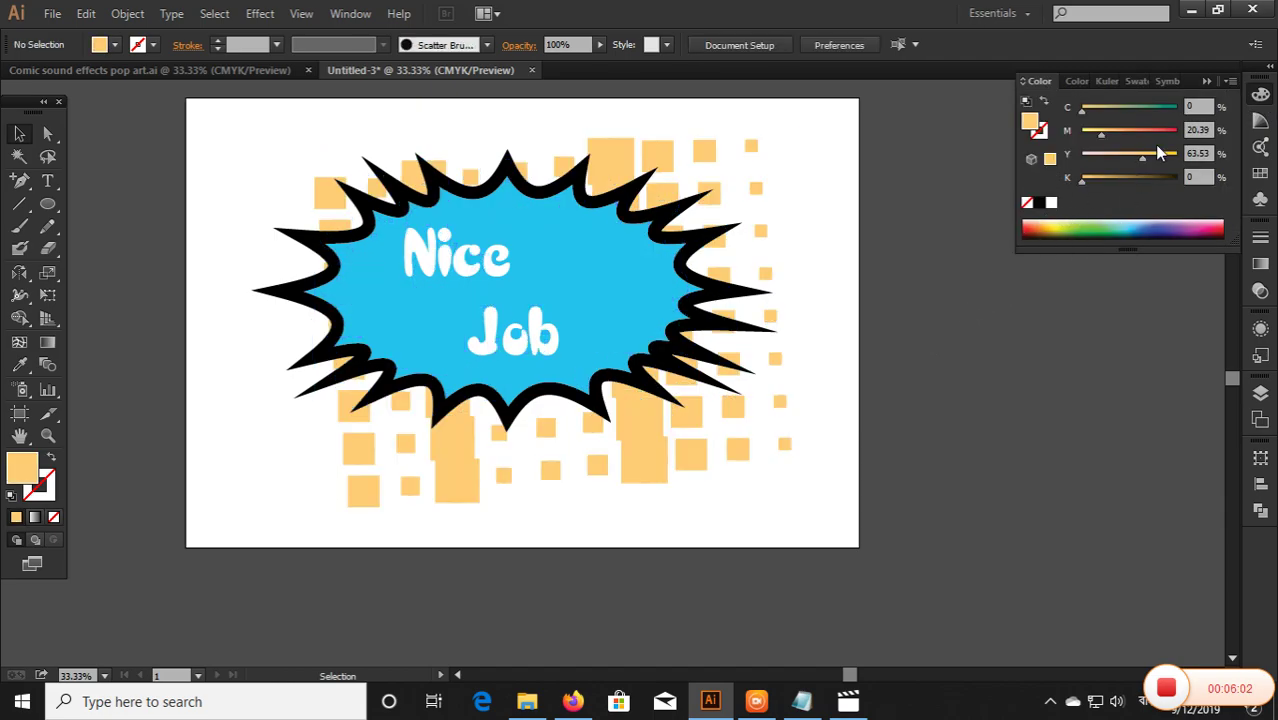
key(ctrl+z)
click(1210, 82)
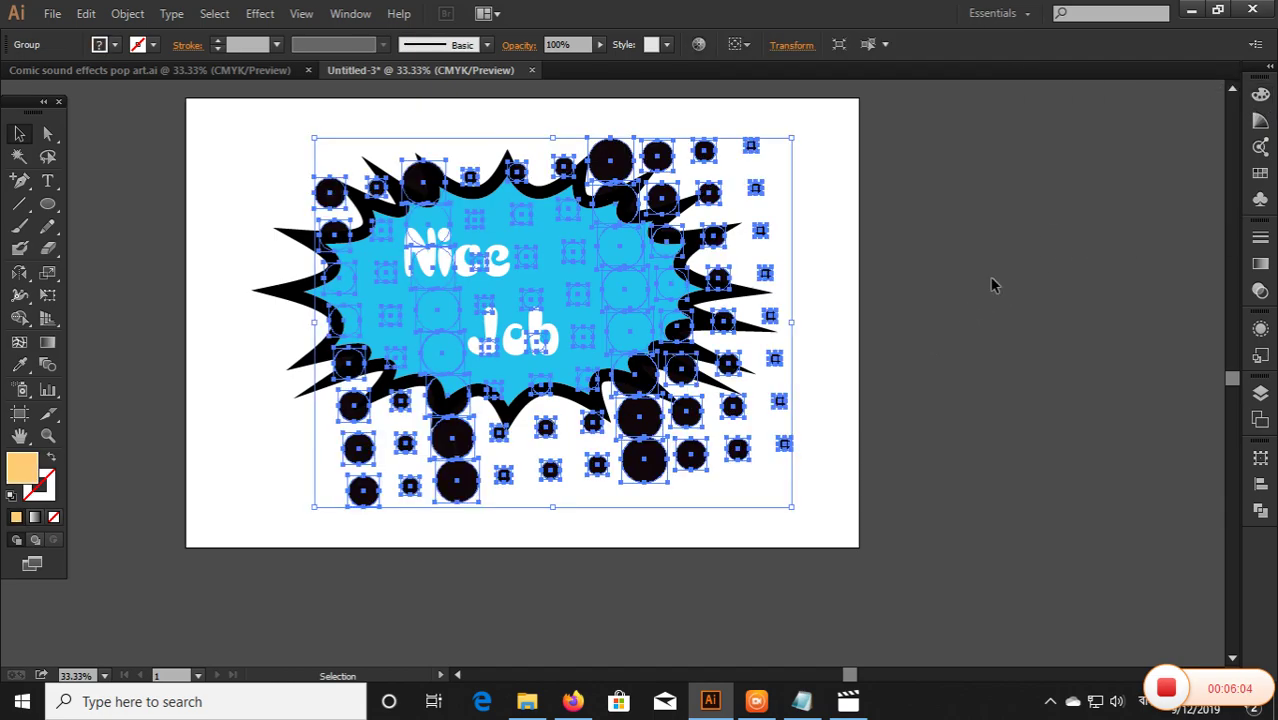
click(265, 265)
Step: Scale the whole Nice Job burst down proportionally and move it to the top centre
drag(222, 171, 808, 367)
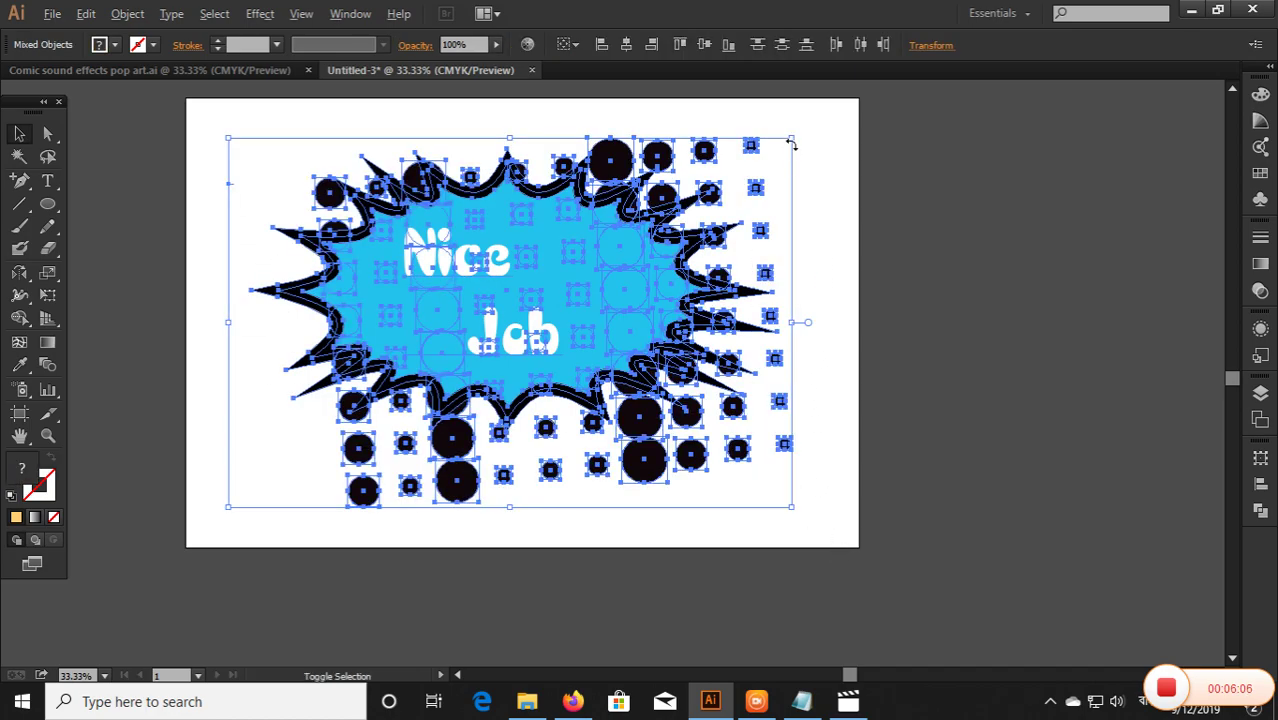
drag(792, 138, 663, 222)
drag(578, 326, 660, 218)
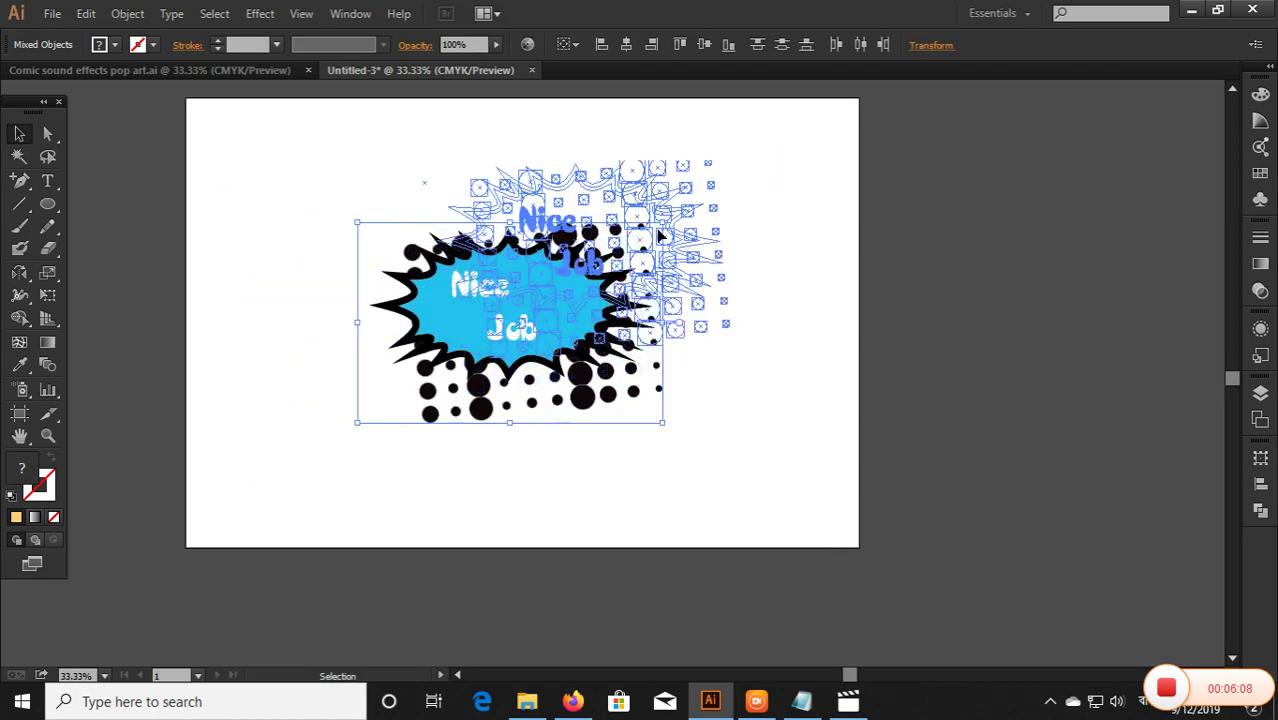
click(764, 406)
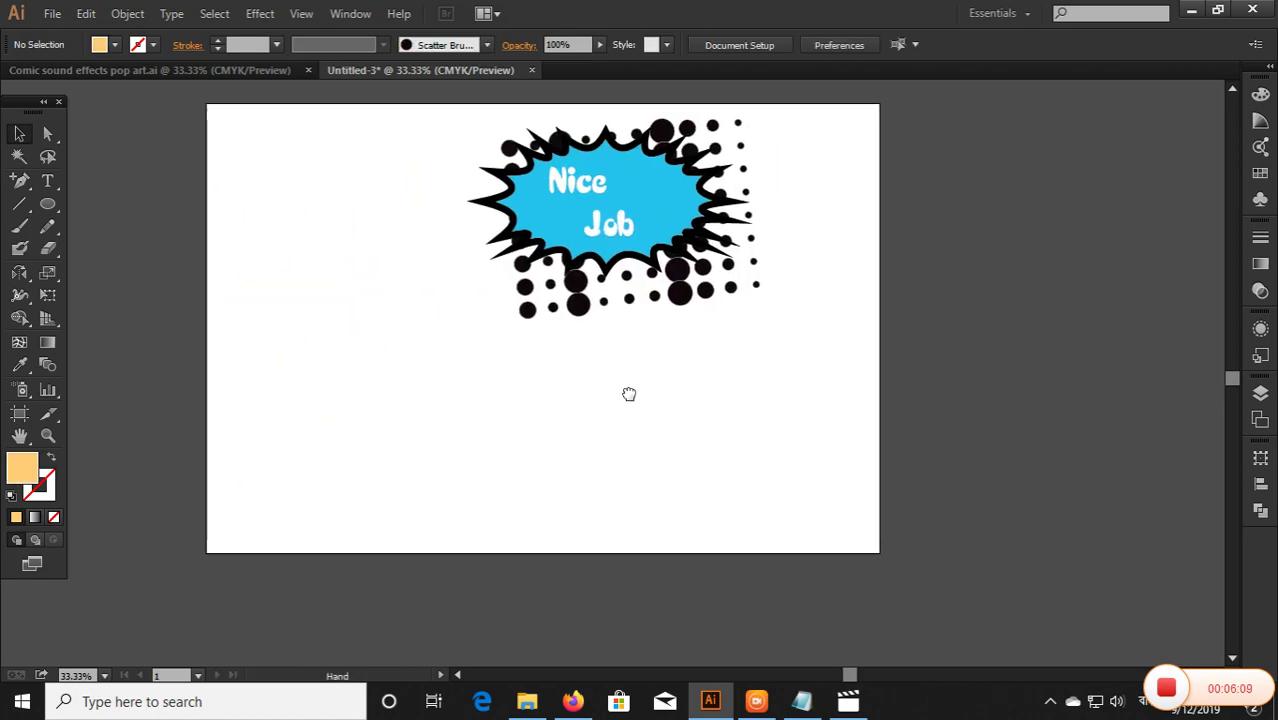
click(47, 180)
Step: Start a text line below the burst and set its font to ITC Avant Garde Gothic by typing 'itc'
click(308, 452)
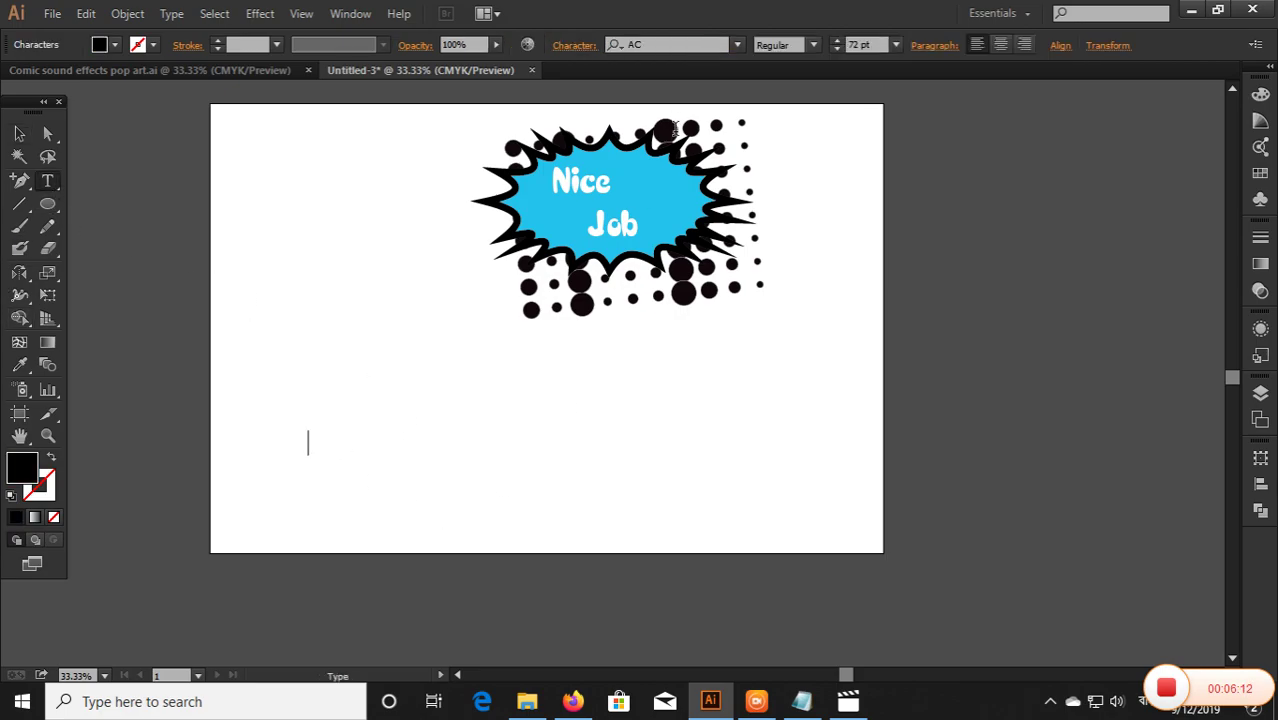
click(688, 44)
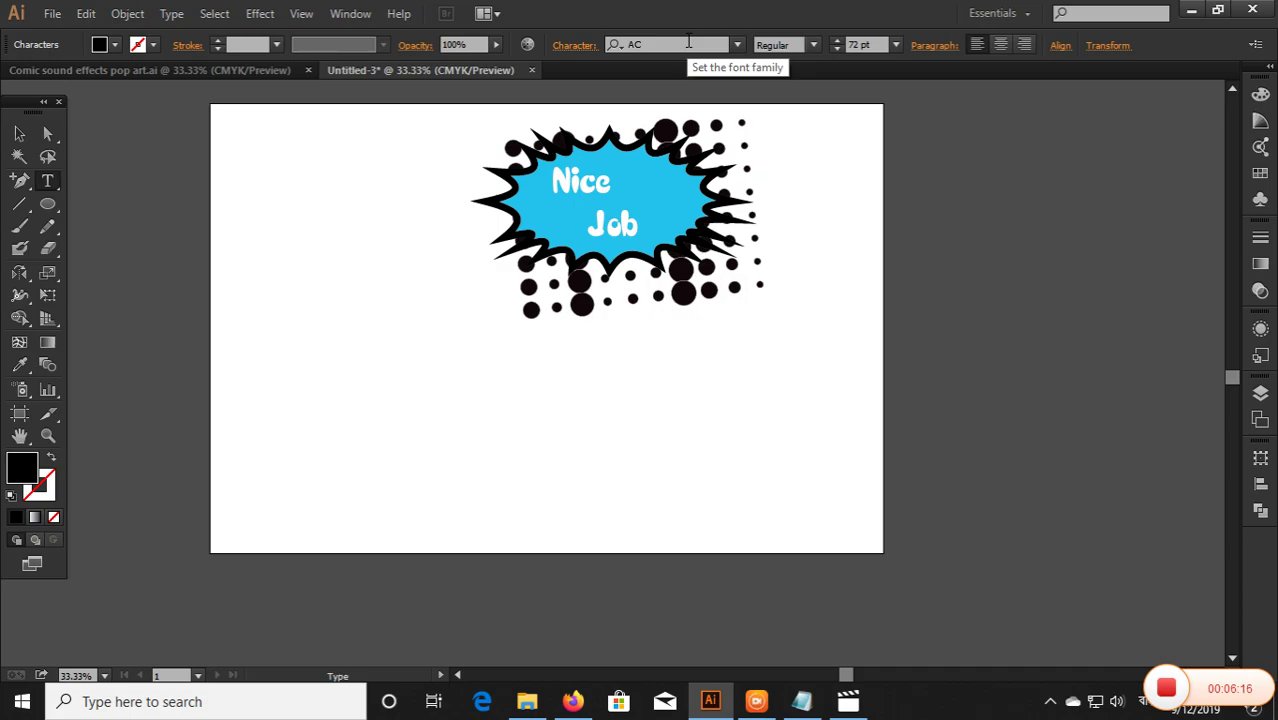
click(688, 44)
text(b)
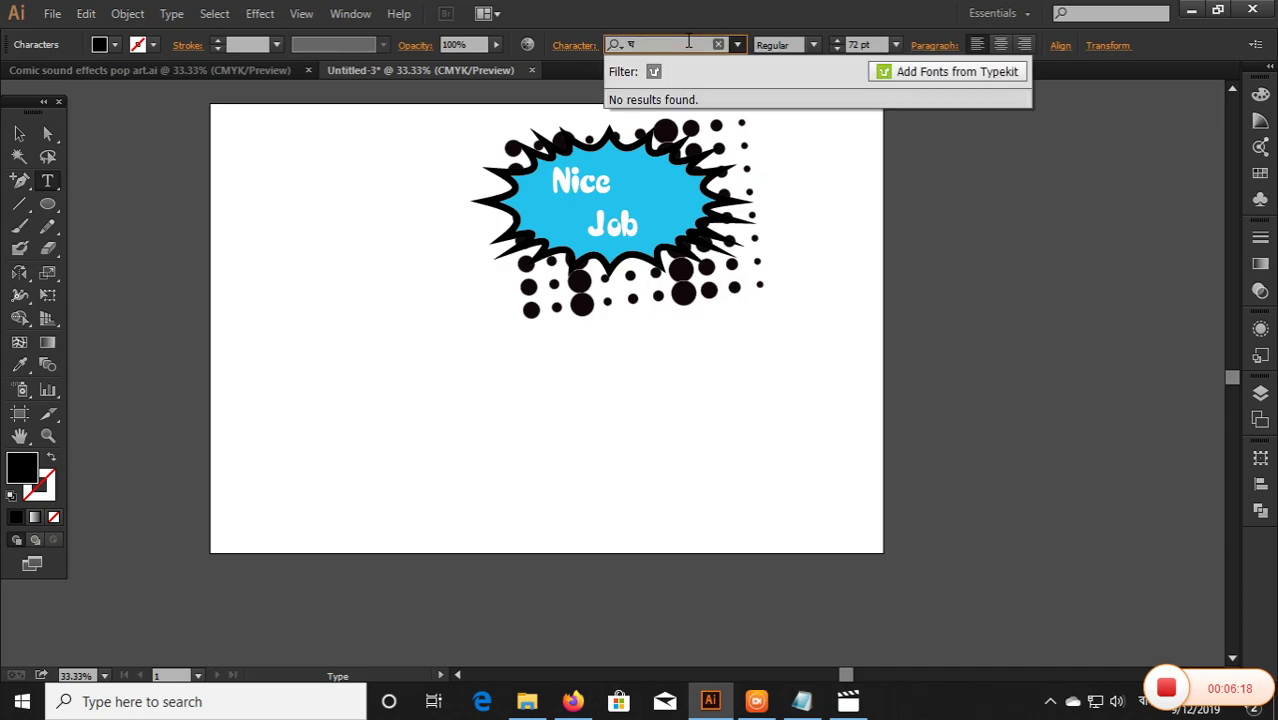
key(BackSpace)
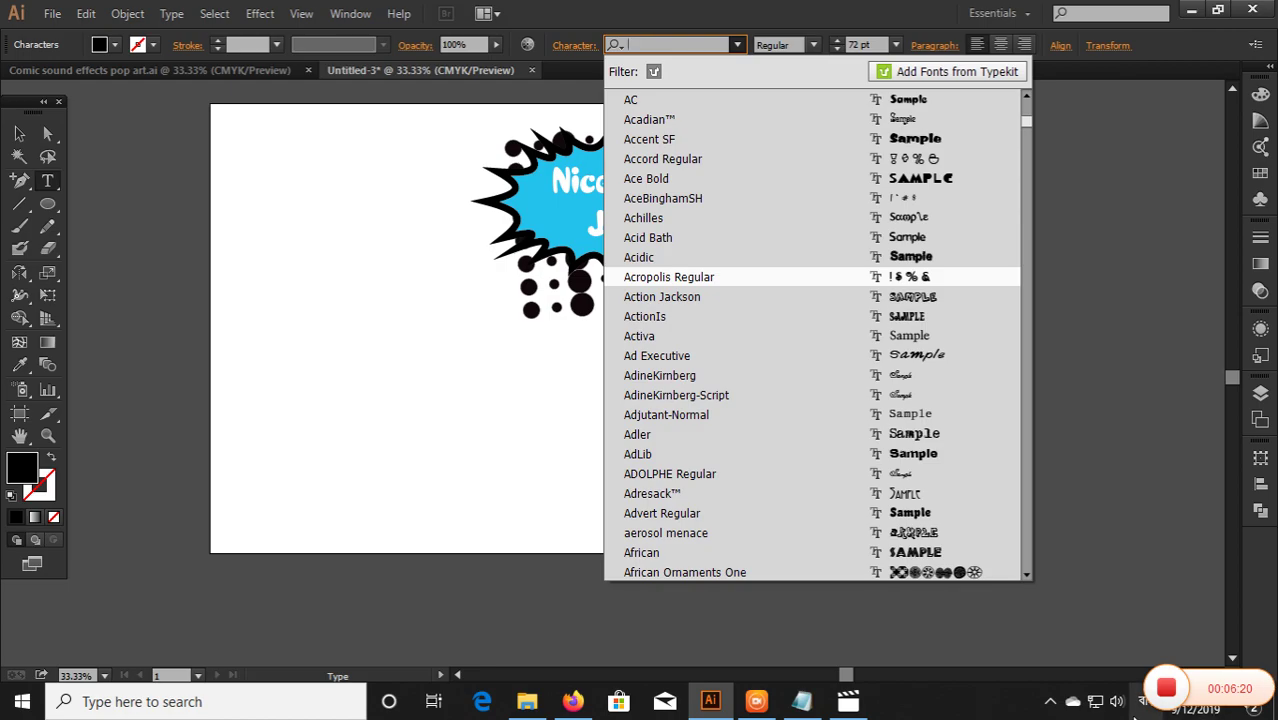
click(1141, 701)
click(1128, 497)
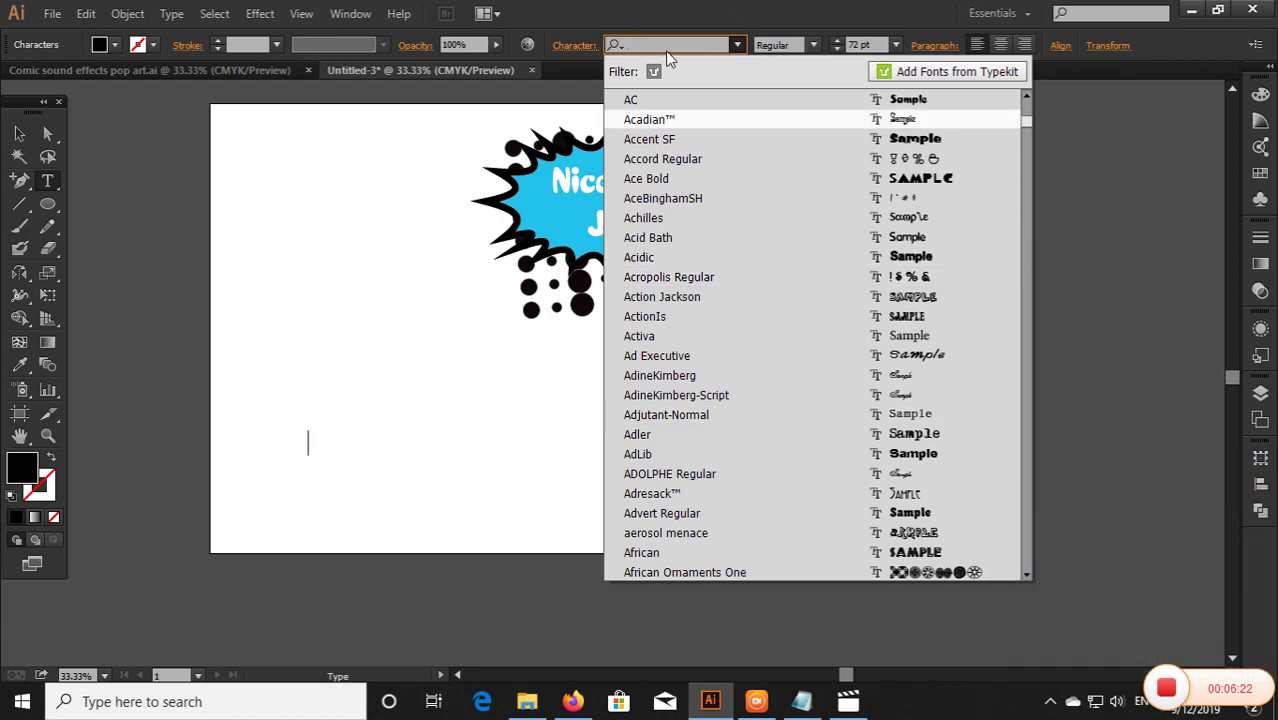
text(itc)
key(Return)
text(h)
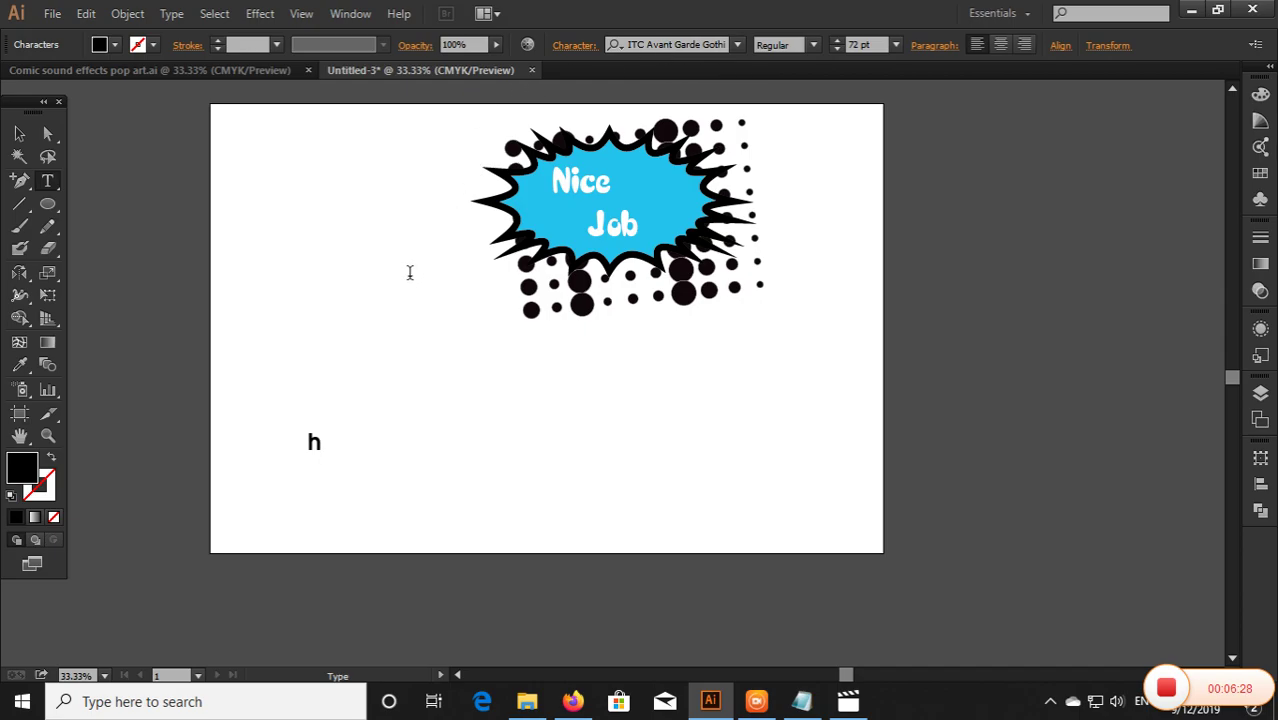
key(BackSpace)
click(19, 133)
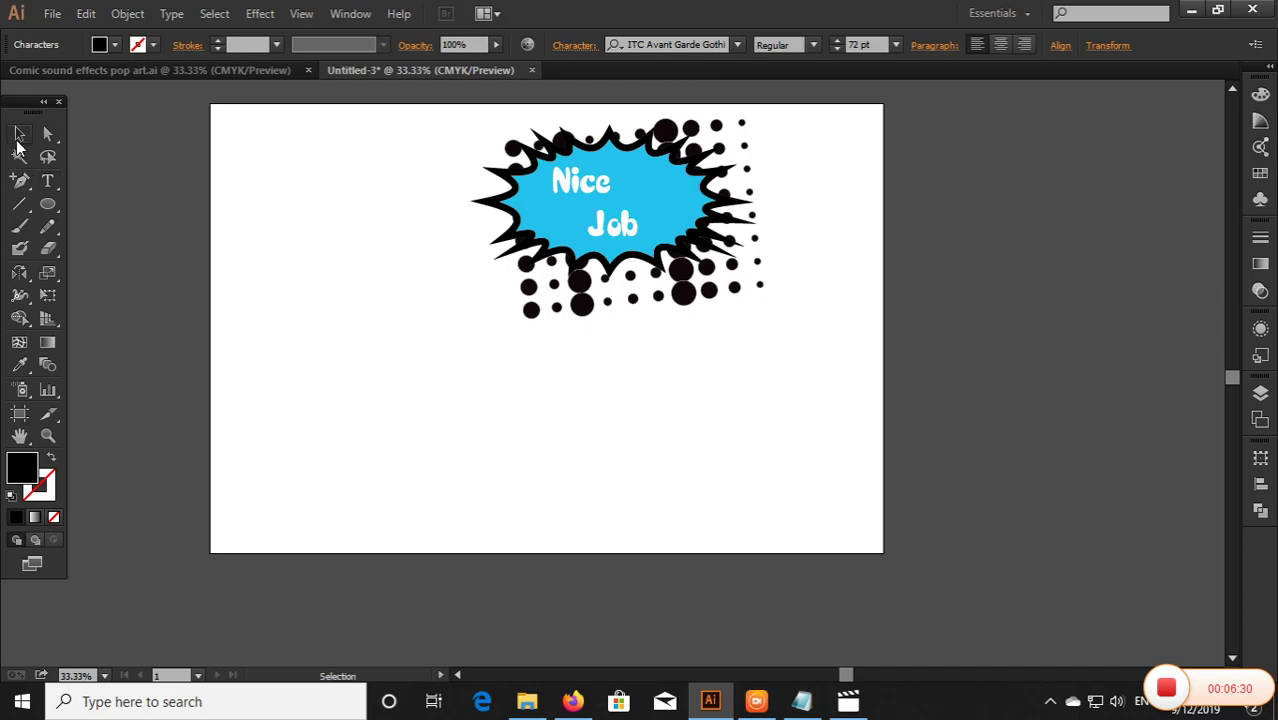
click(615, 425)
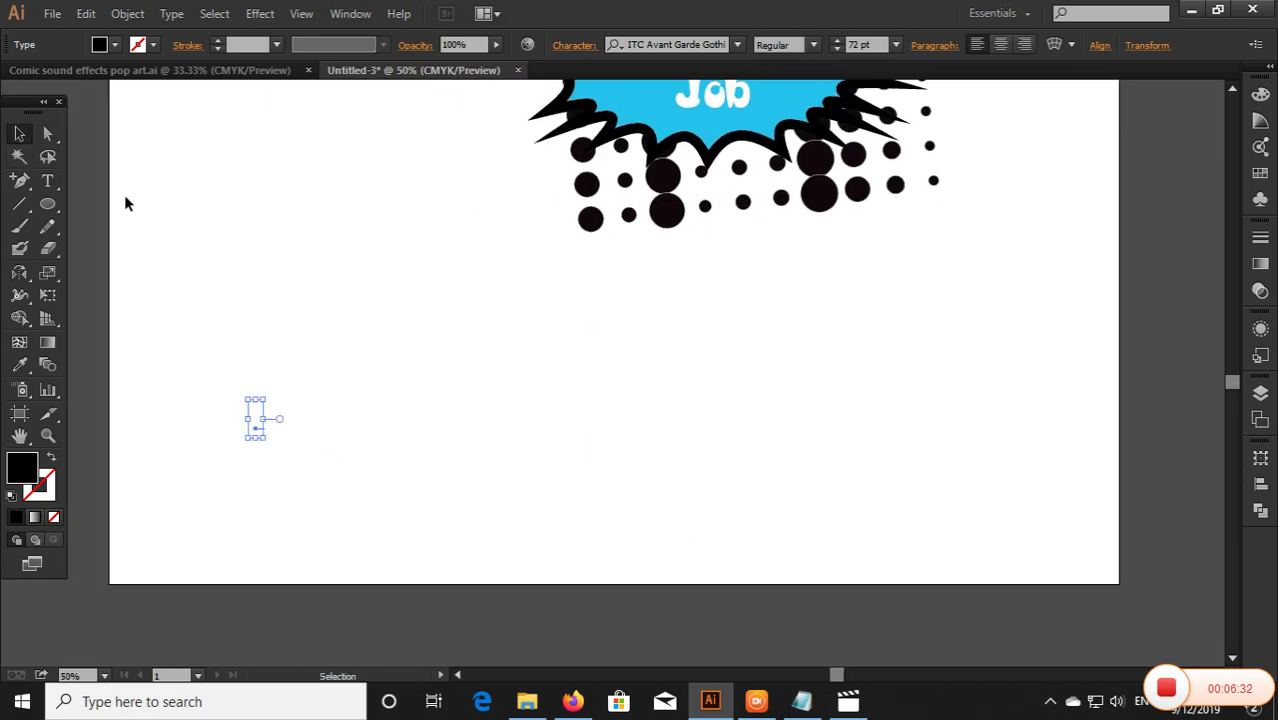
click(47, 180)
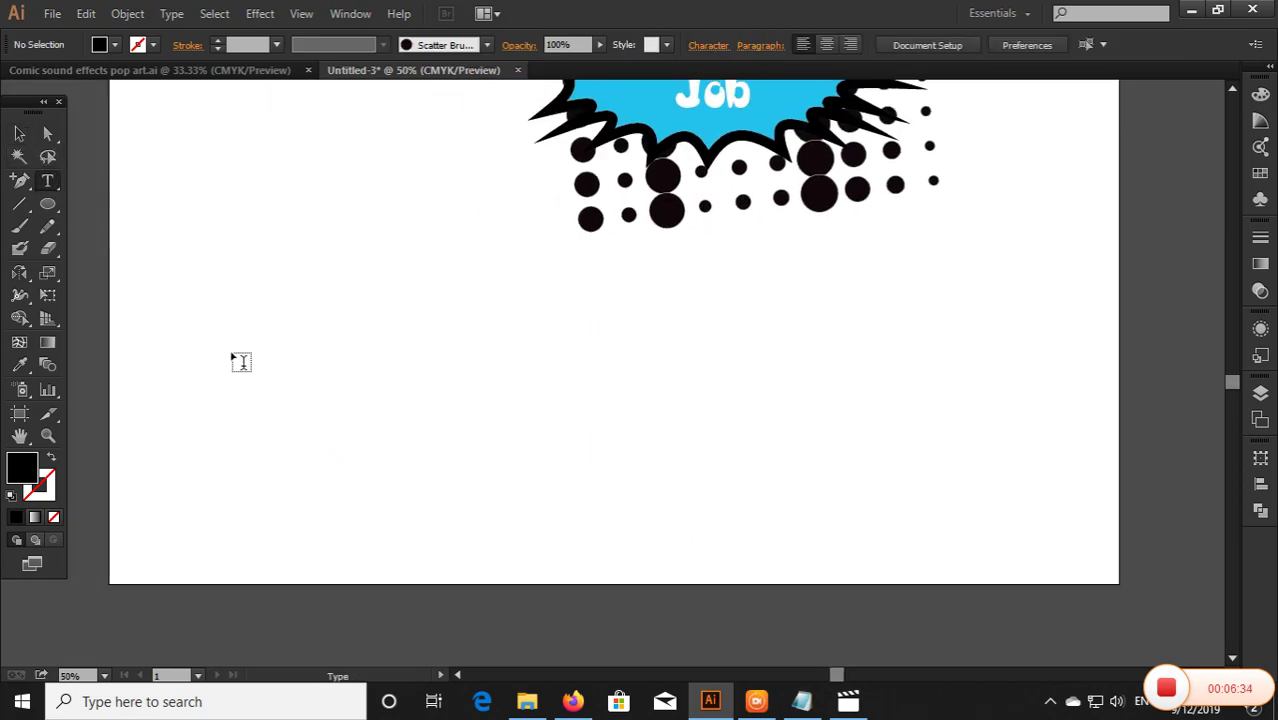
click(240, 362)
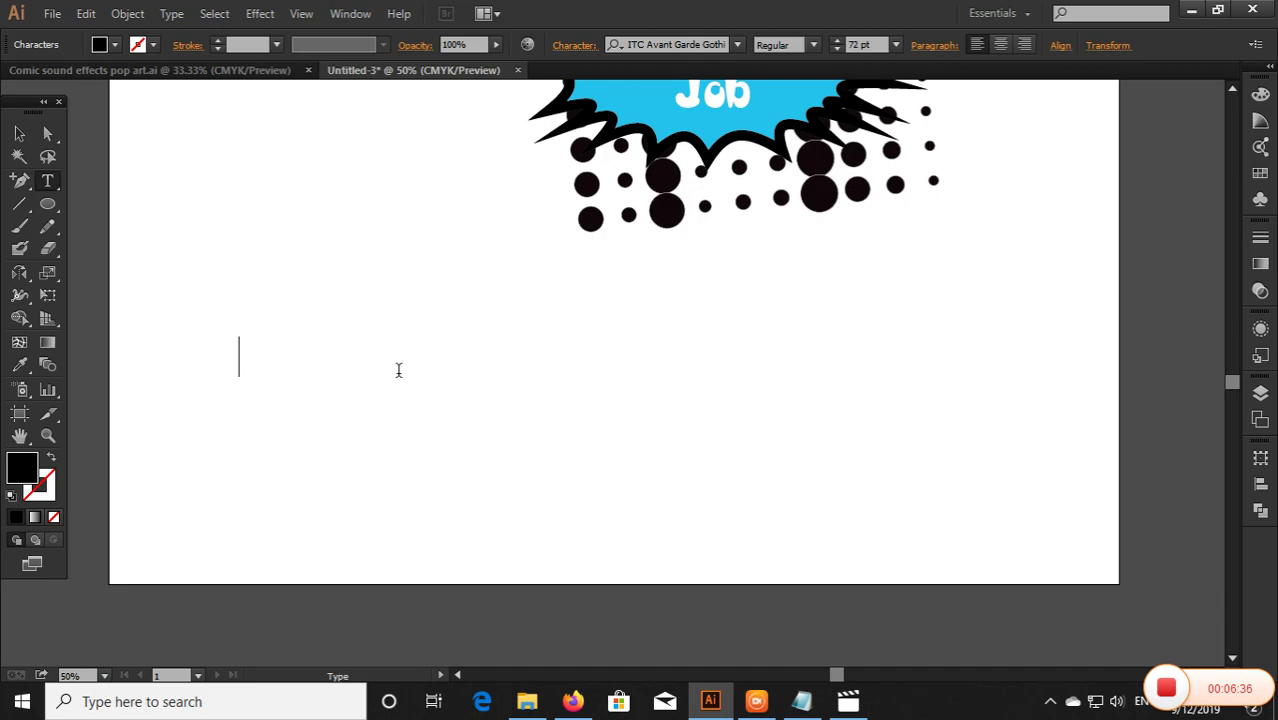
text(hope you like t)
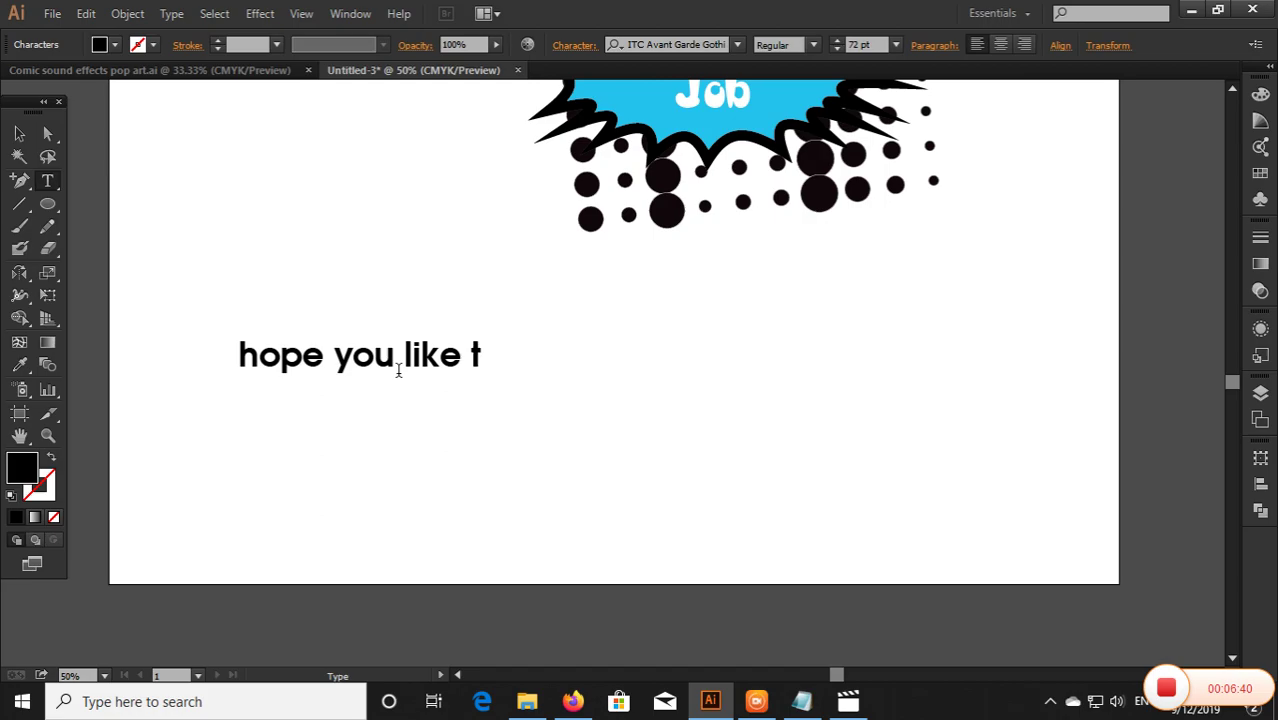
text(his vi)
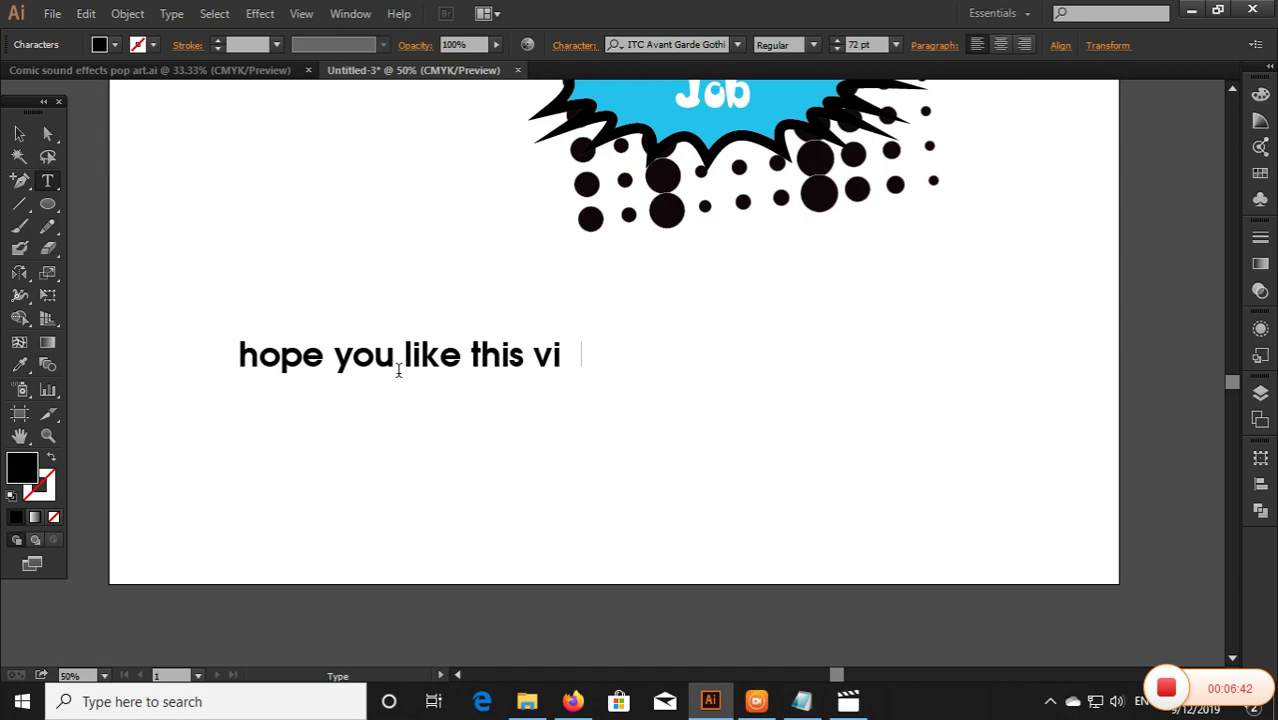
text(deo)
key(ctrl+a)
key(BackSpace)
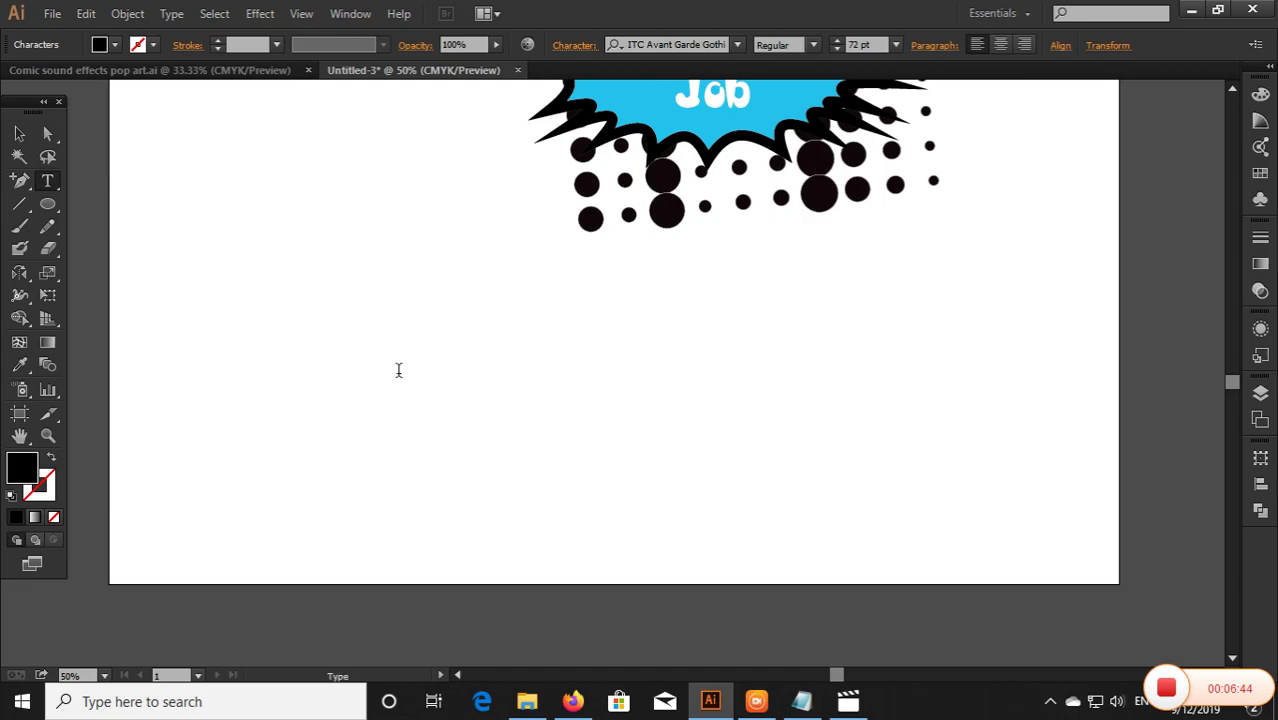
text(please s)
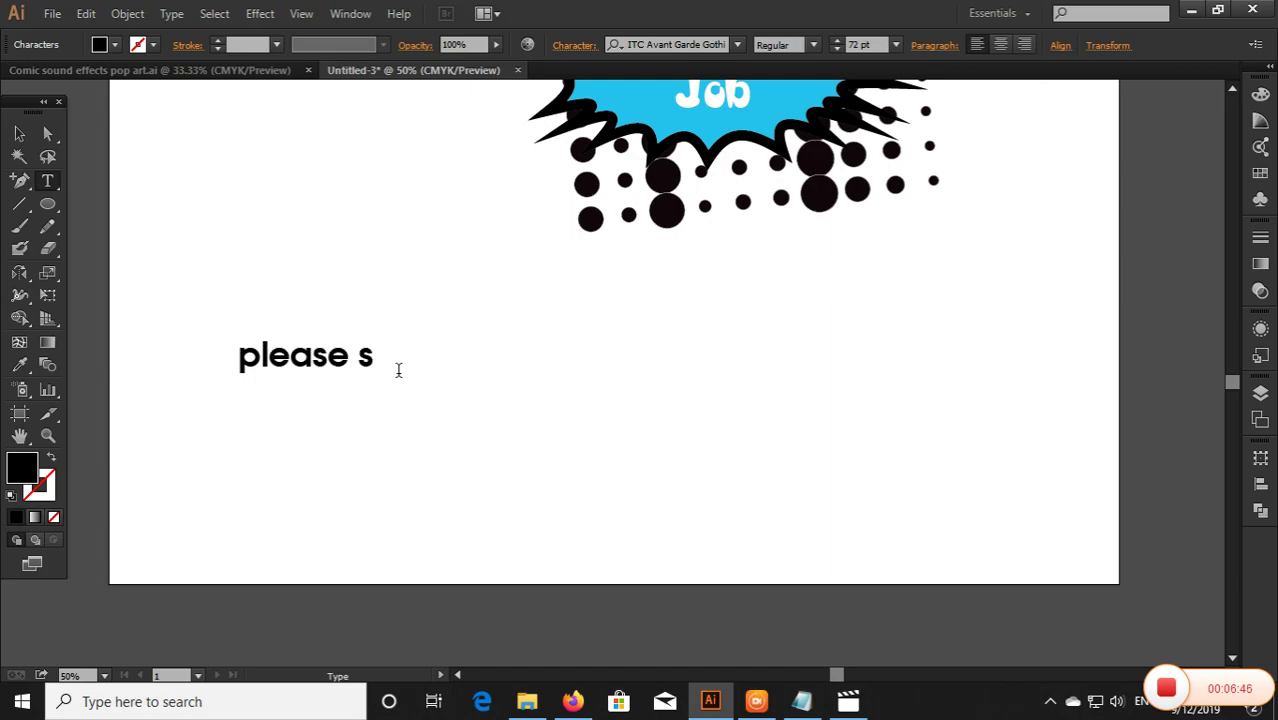
text(u)
key(BackSpace)
text(ubcribe)
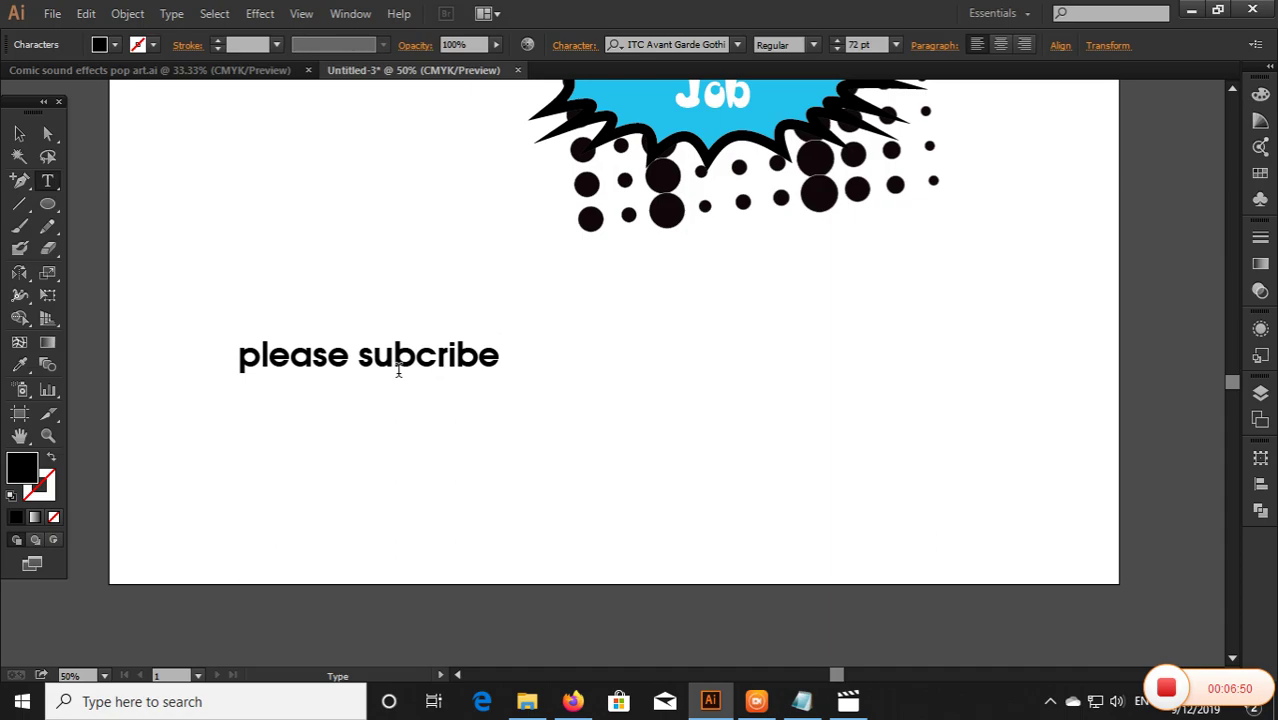
text( my channles)
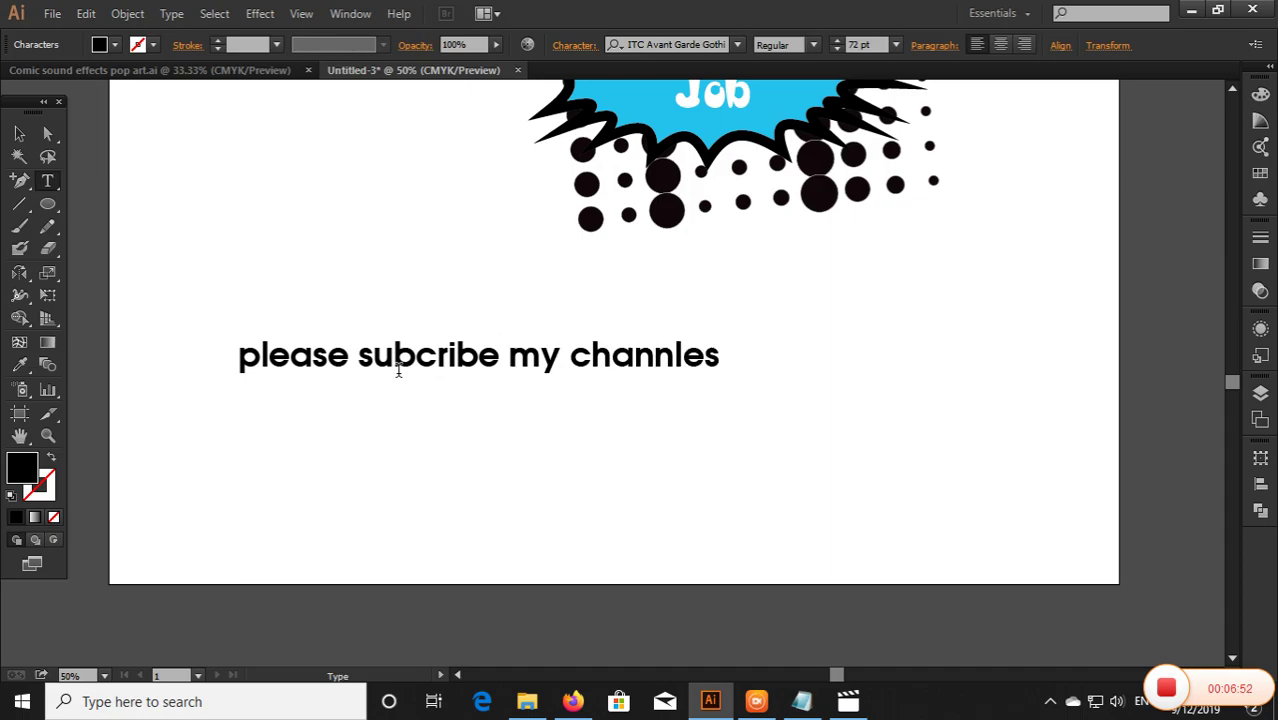
key(Escape)
triple_click(399, 372)
text(ple)
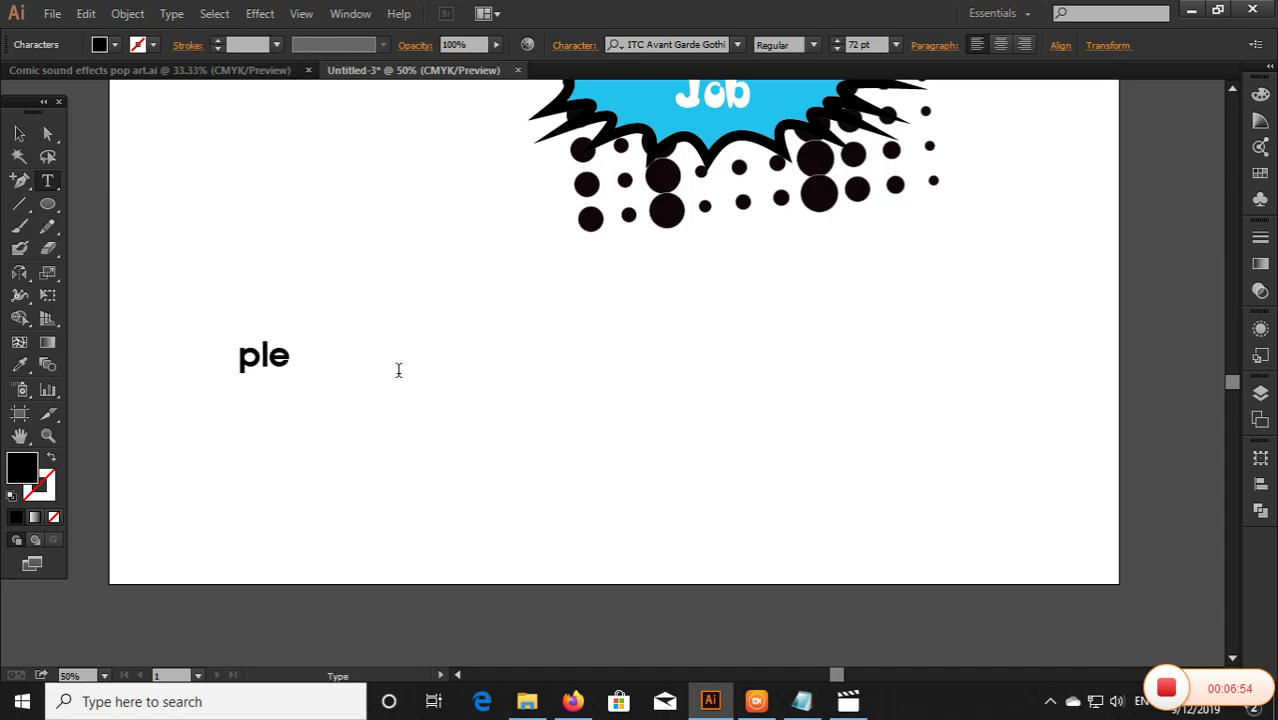
text(ase sha)
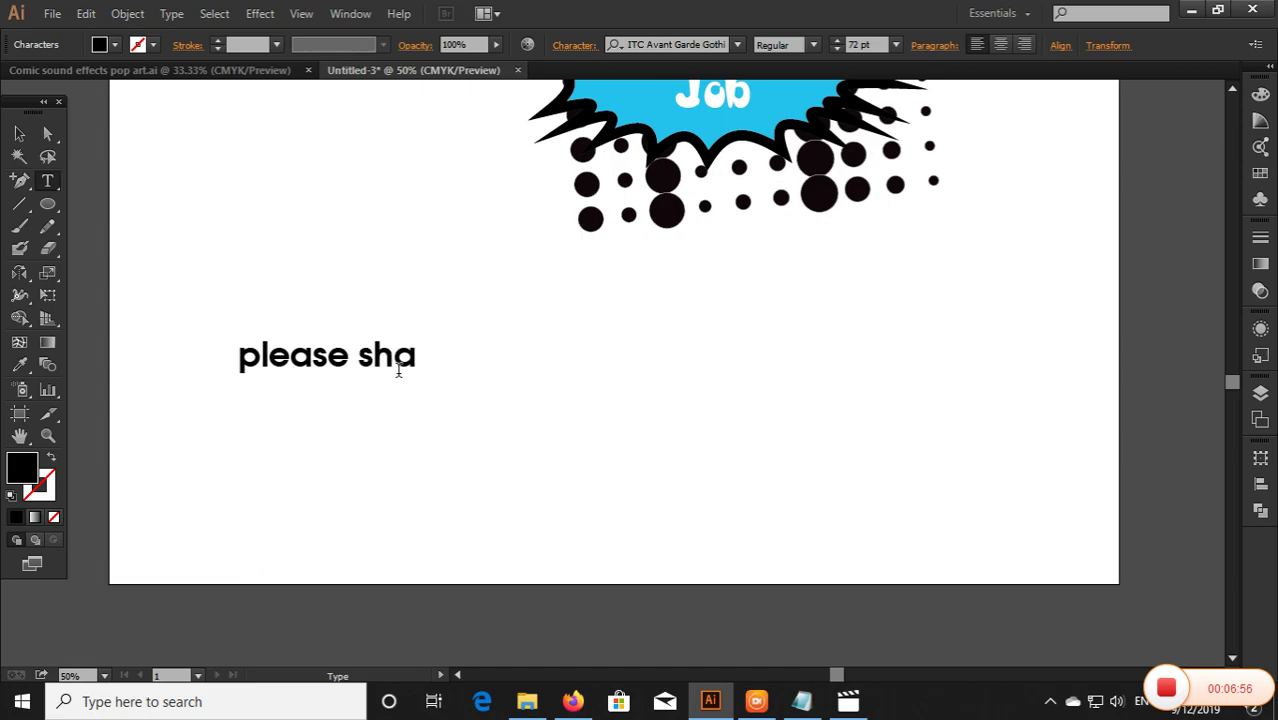
text(re this vidoe)
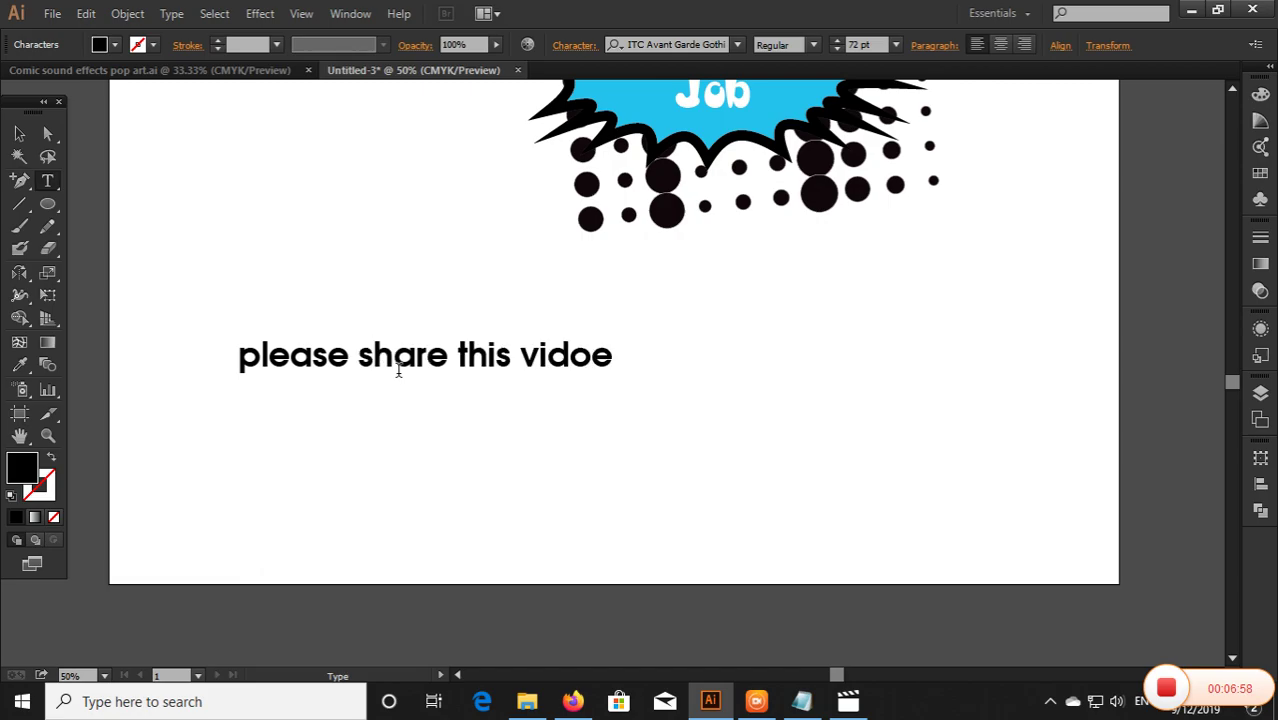
triple_click(398, 370)
key(BackSpace)
text(please)
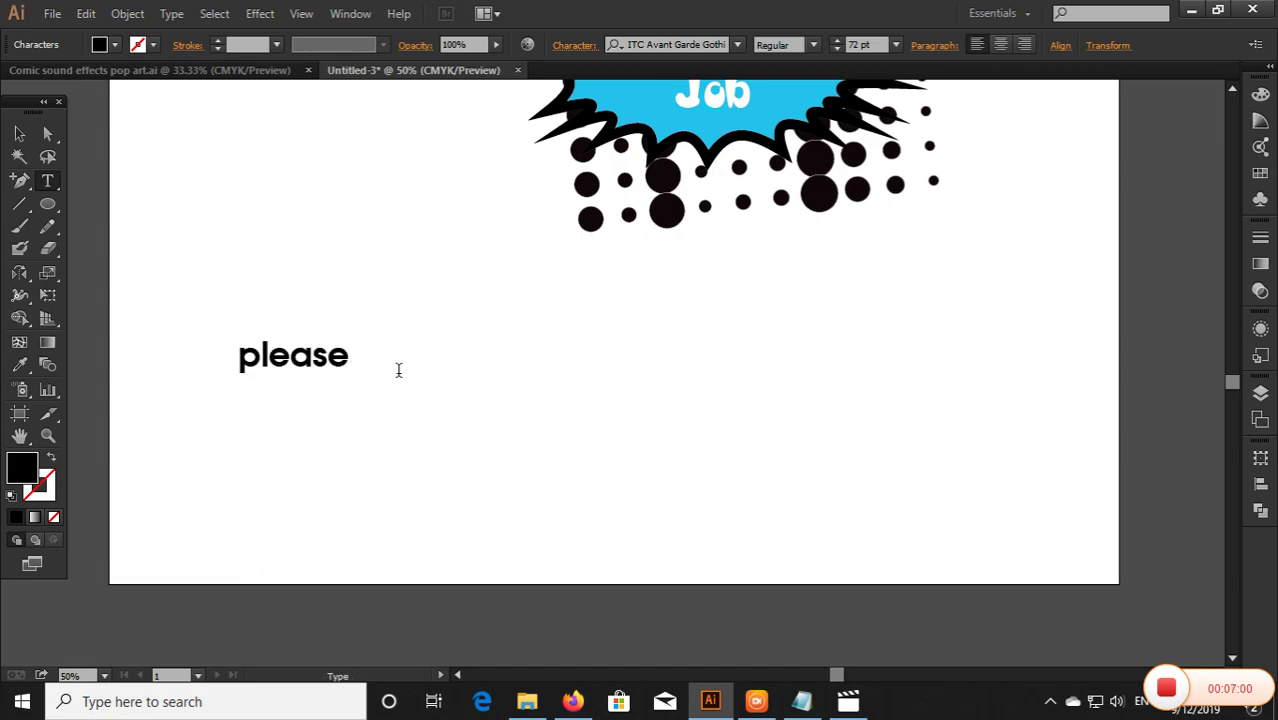
text( litke thi)
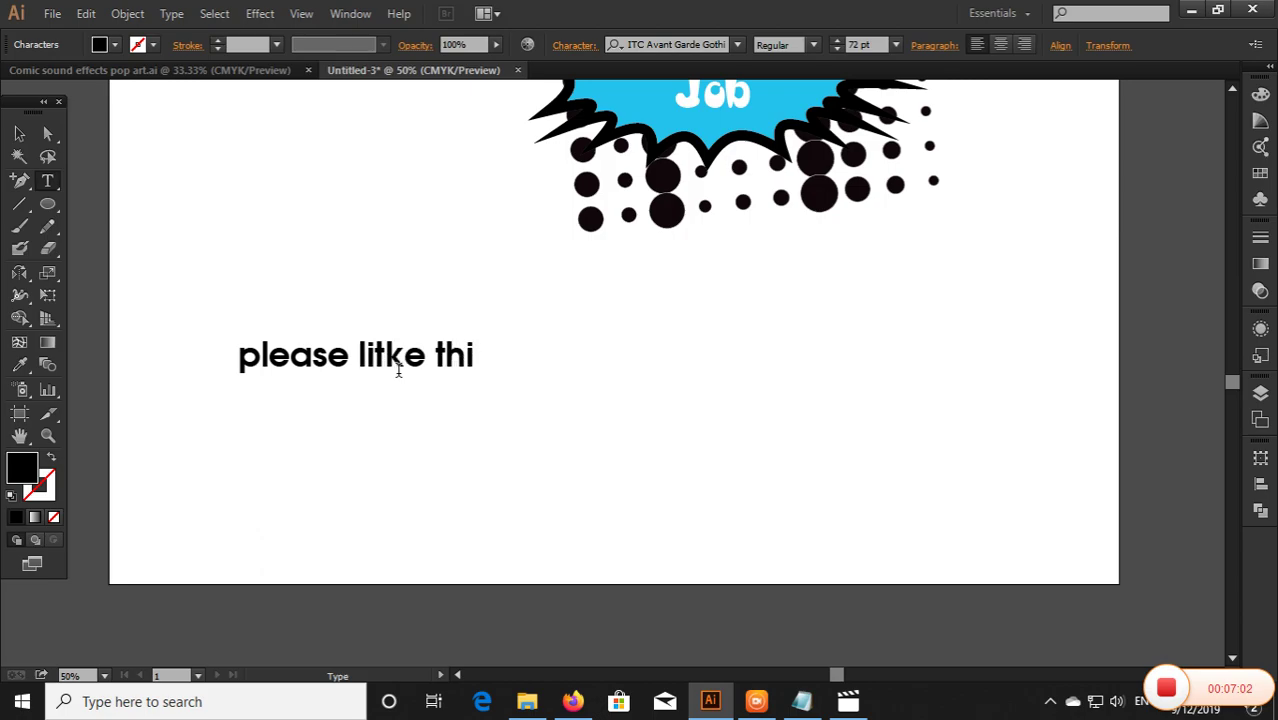
key(BackSpace)
key(BackSpace)
key(BackSpace)
key(BackSpace)
key(BackSpace)
key(BackSpace)
key(BackSpace)
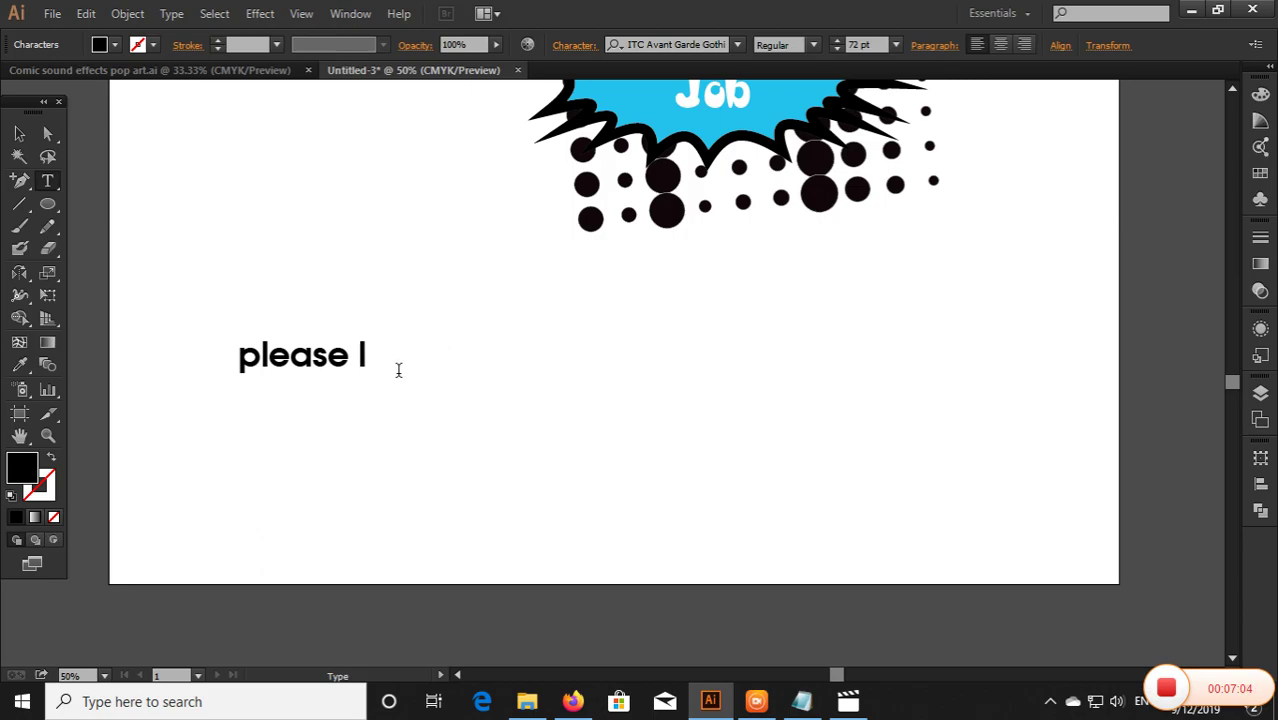
text(ike thi)
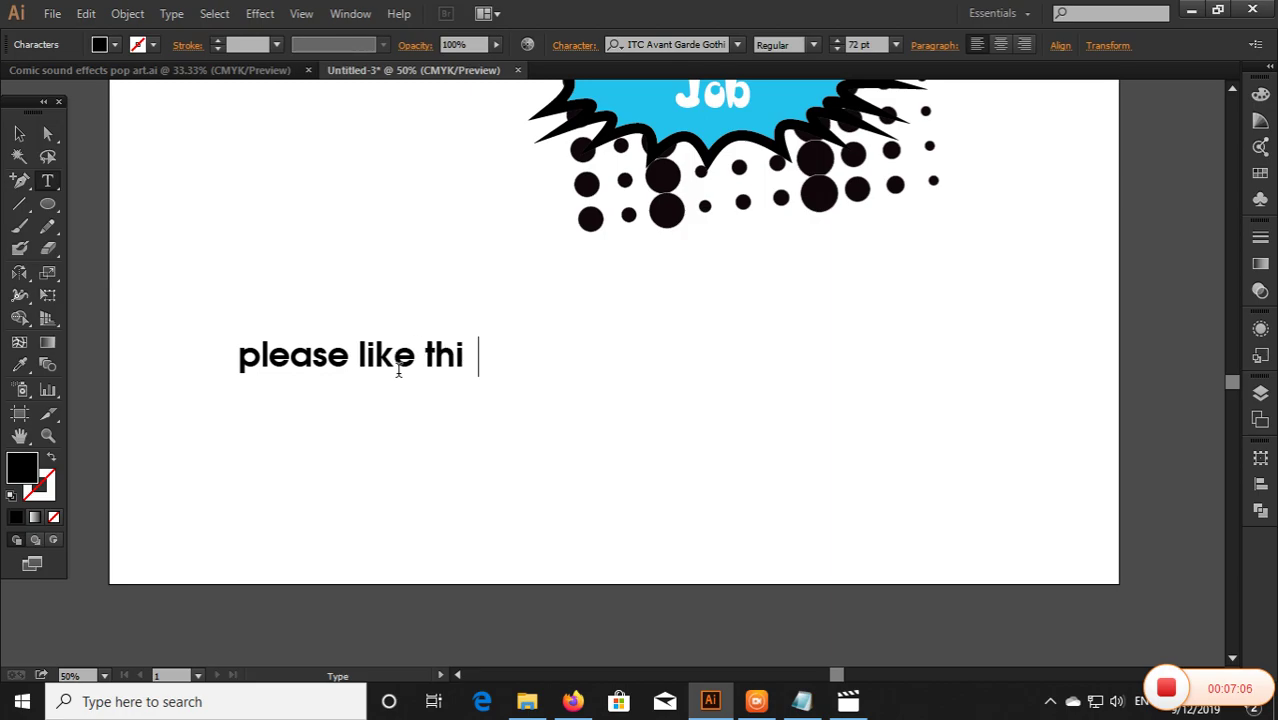
text(s video)
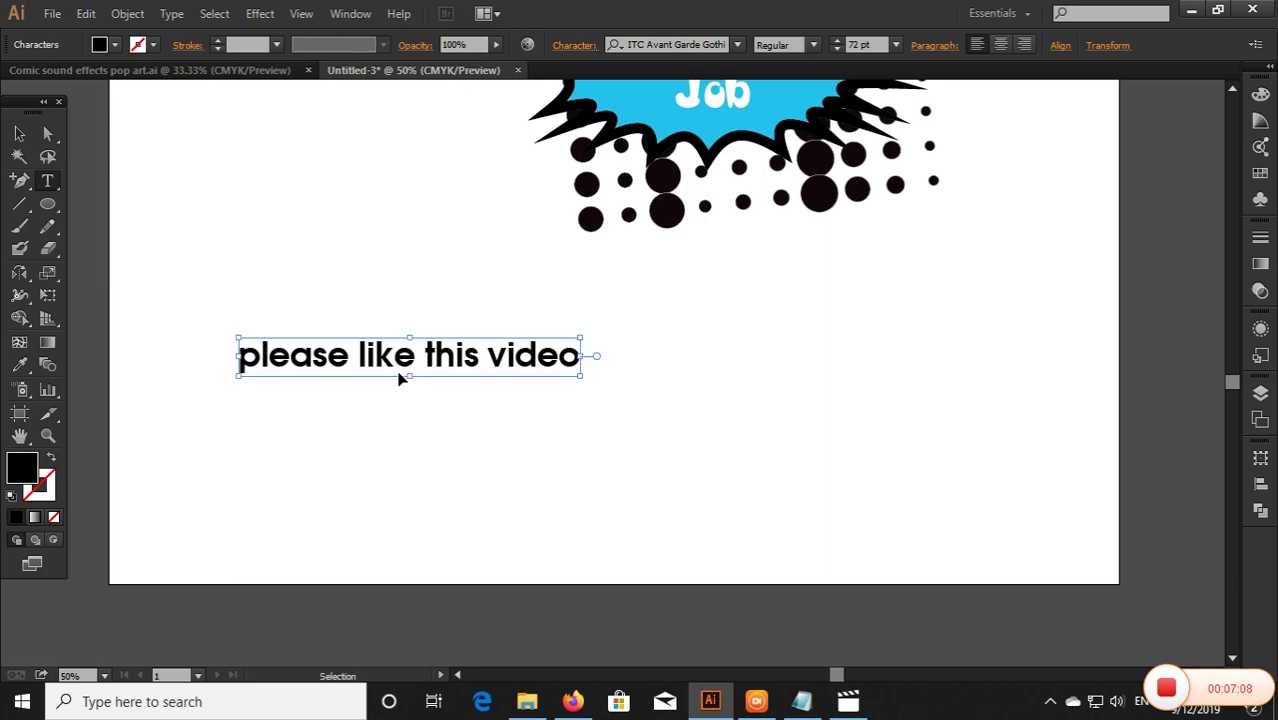
key(ctrl+a)
key(BackSpace)
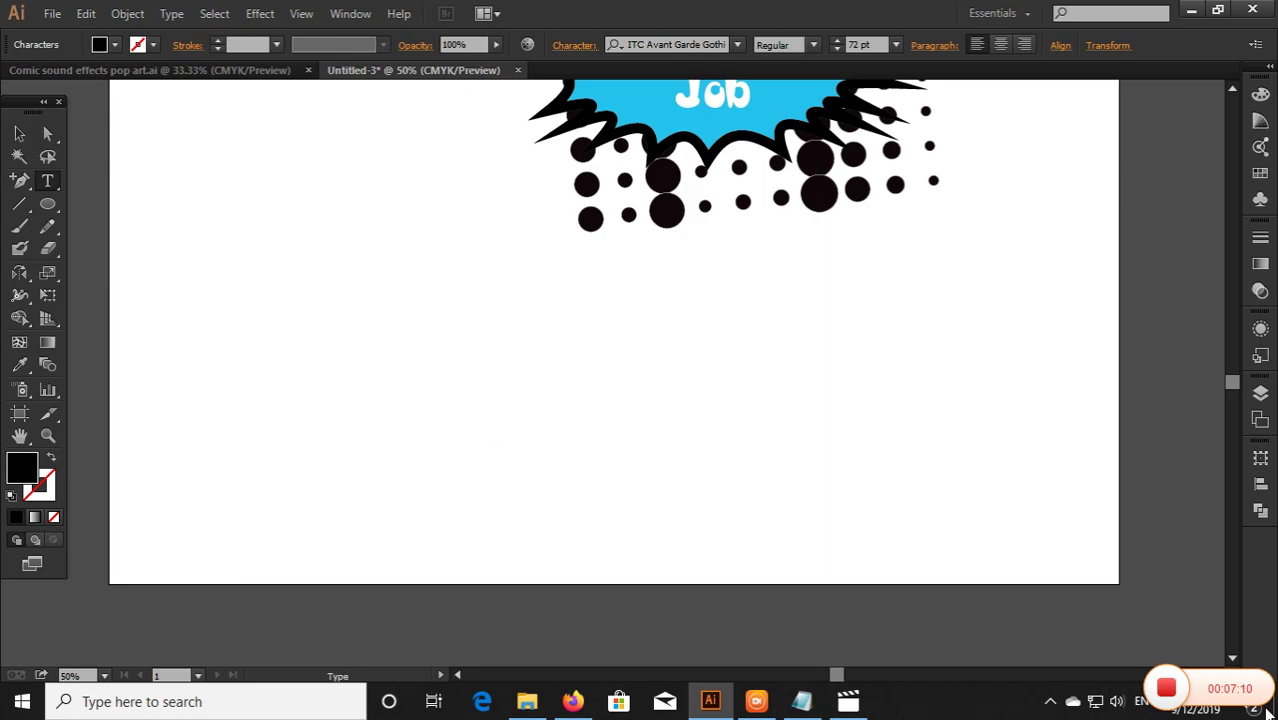